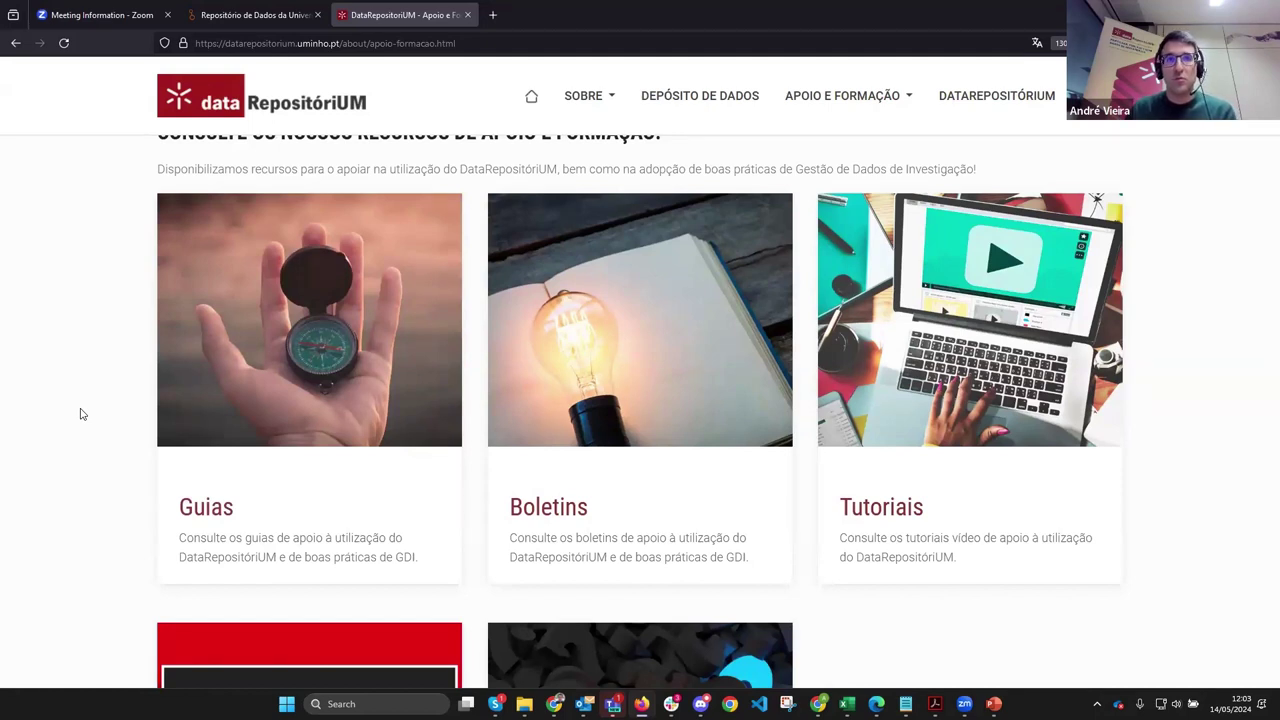
Step: Open the Boletins resources, look over the available bulletins, and close that page
left_click(628, 326)
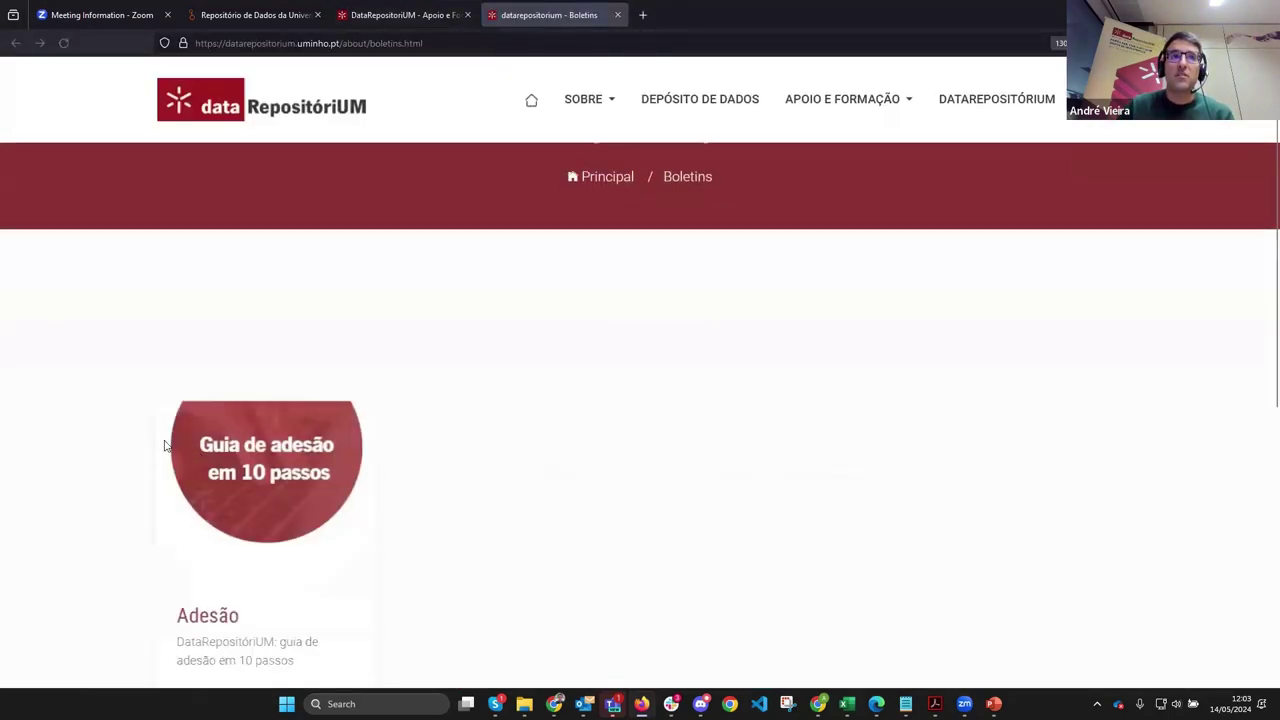
scroll(165, 445, "down", 3)
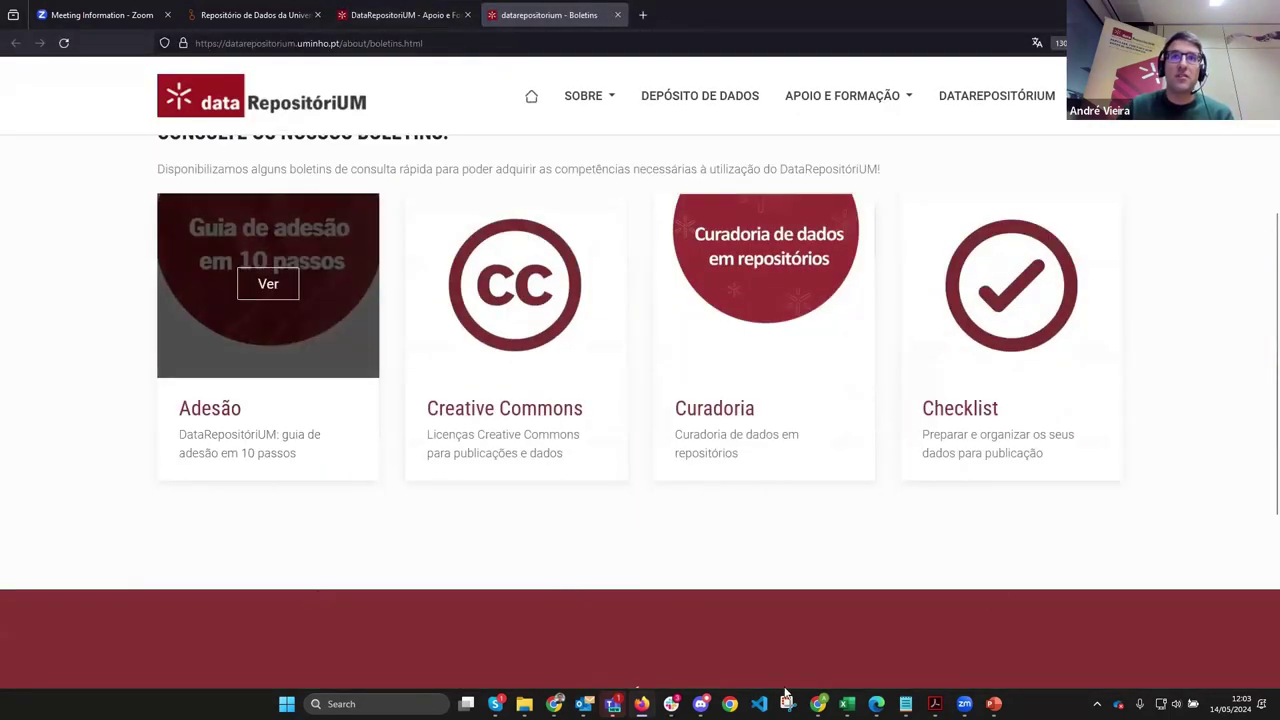
mouse_move(494, 318)
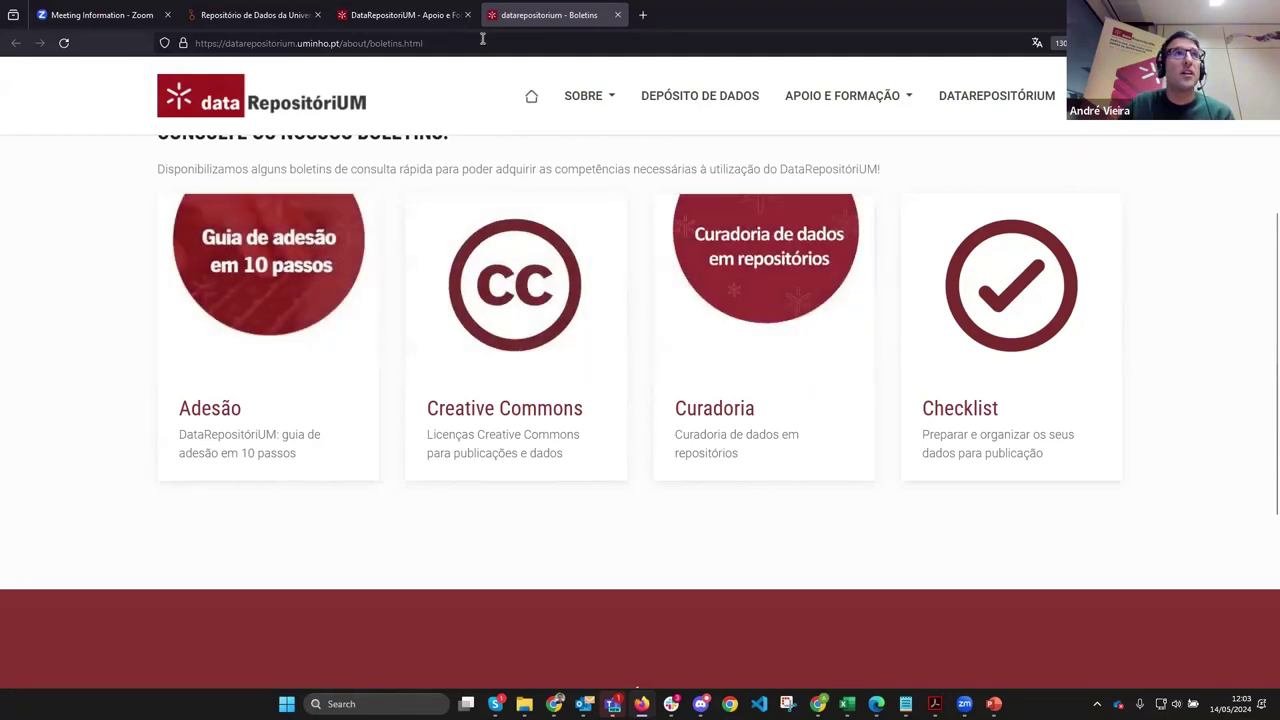
left_click(617, 15)
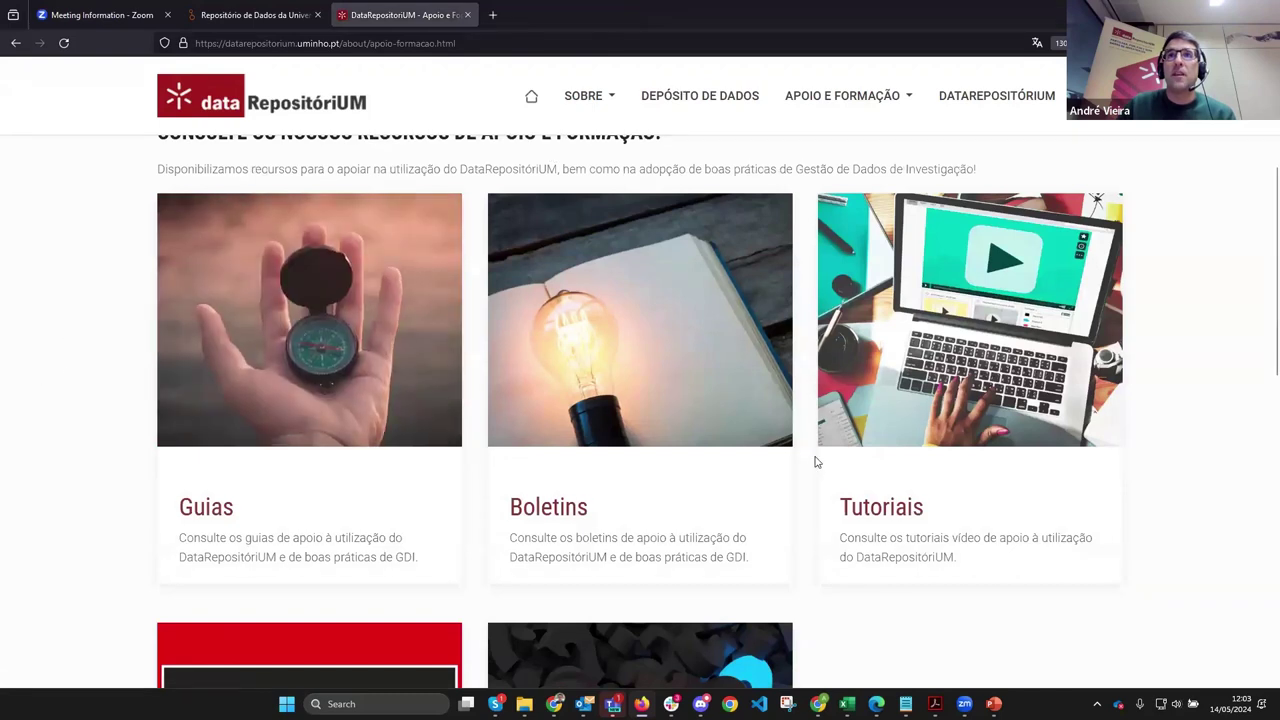
Step: Look through the remaining support and training resources down to Webinars and FAQs
scroll(1000, 400, "down", 1)
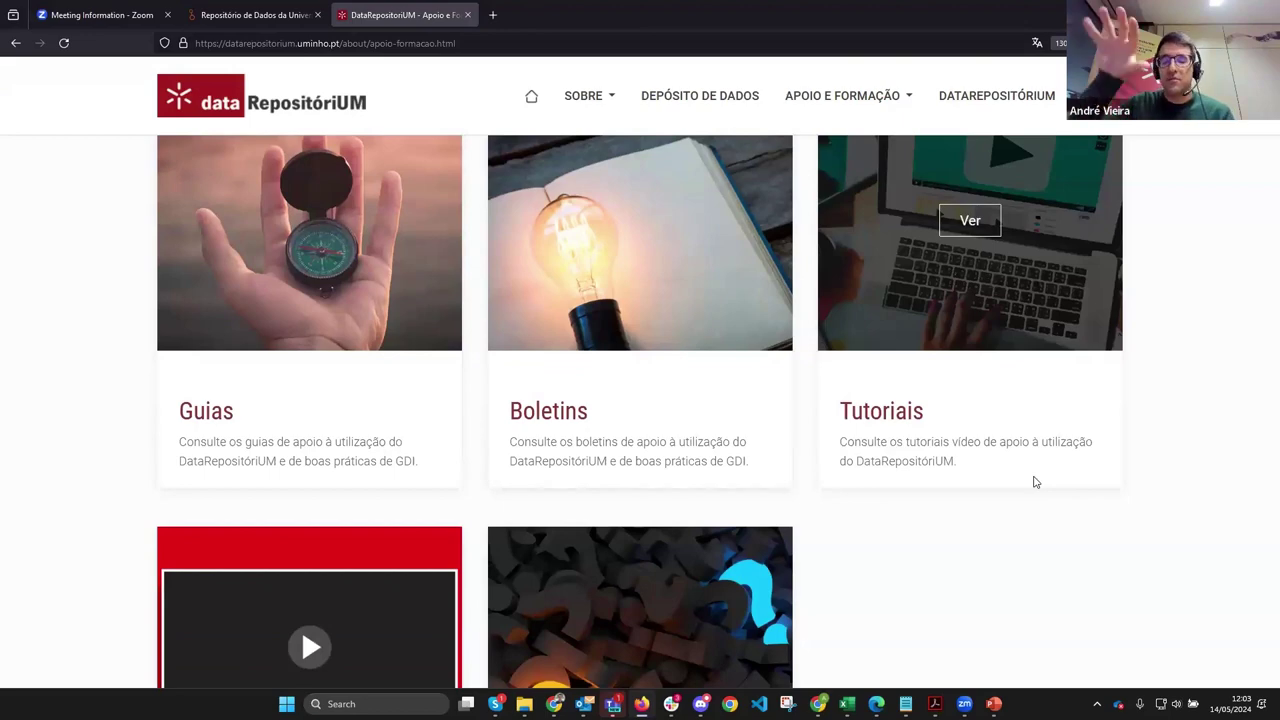
scroll(943, 488, "down", 1)
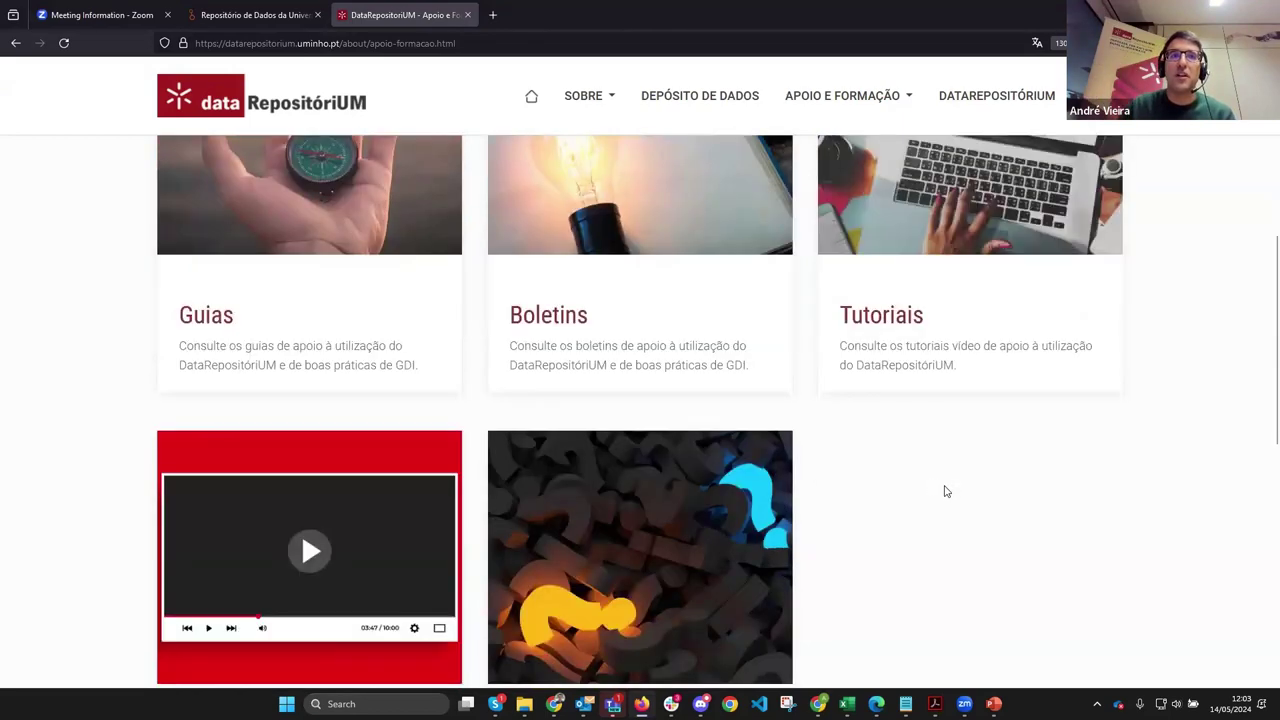
scroll(935, 500, "down", 1)
scroll(608, 508, "down", 2)
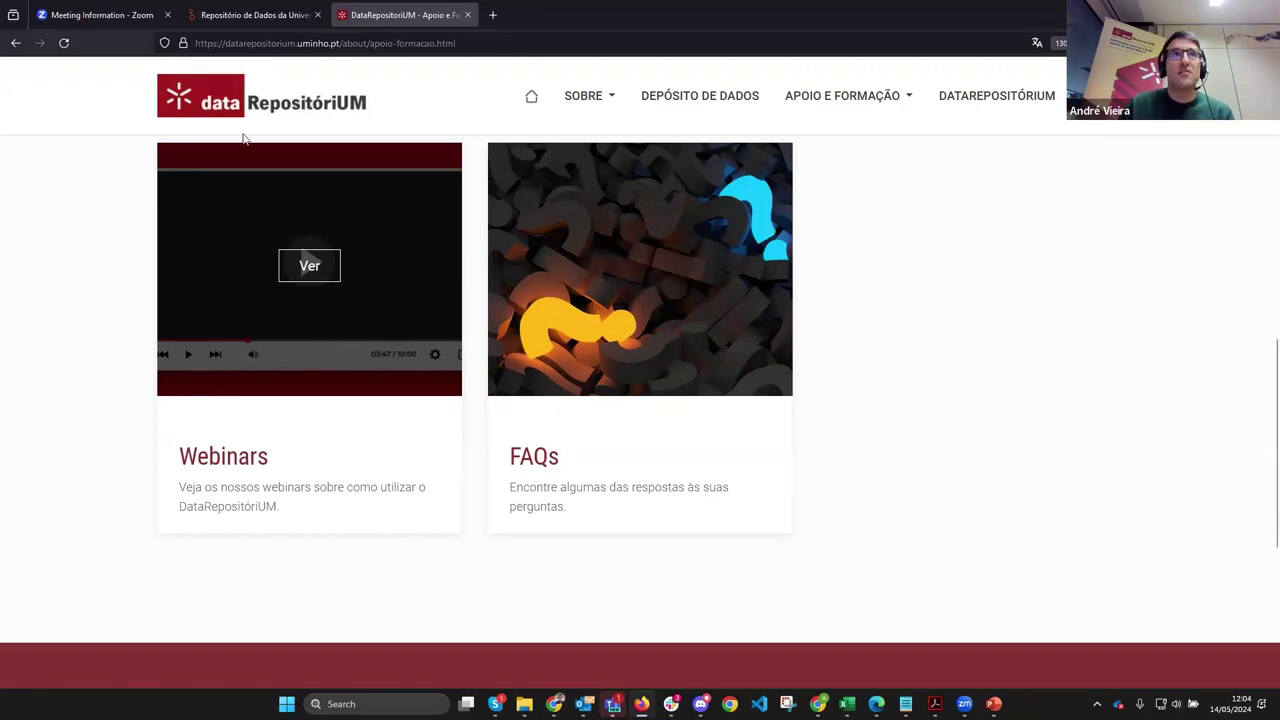
Step: Switch to the Chrome window with the signed-in data repository and enlarge the page for easier reading
left_click(273, 14)
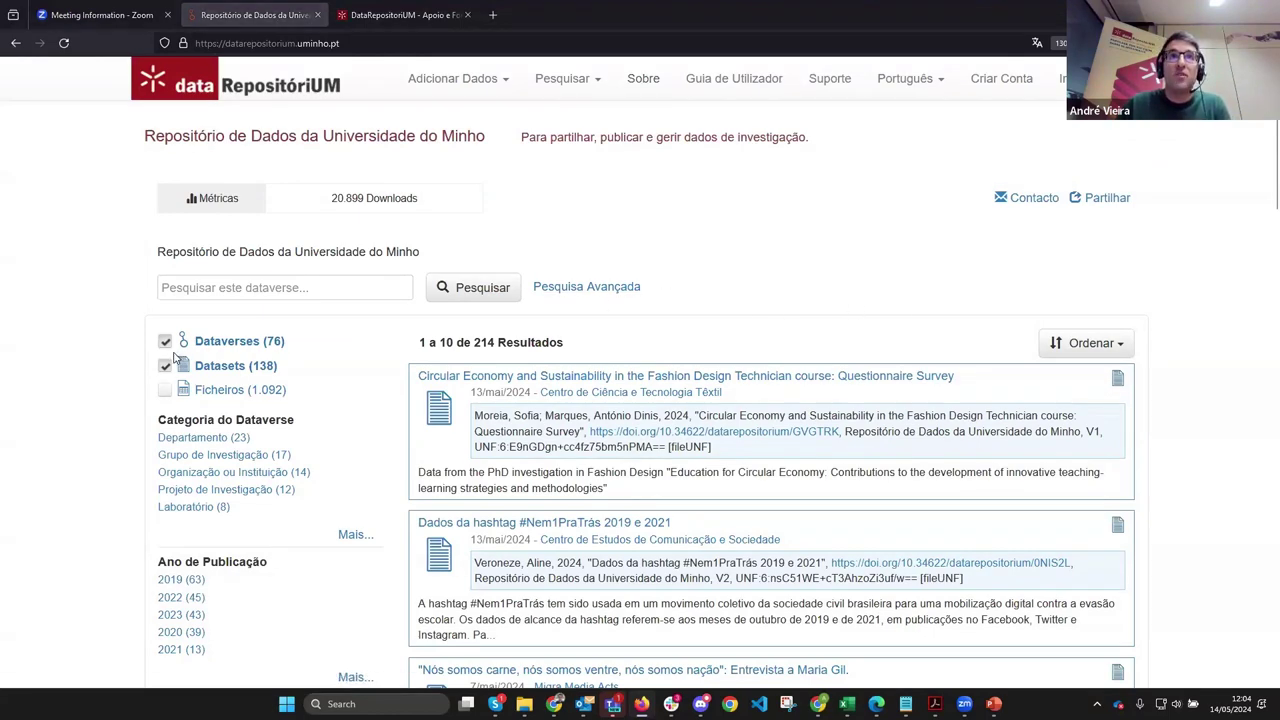
key("alt+Tab")
key("alt+Tab")
key("alt+Tab")
key("alt+Tab")
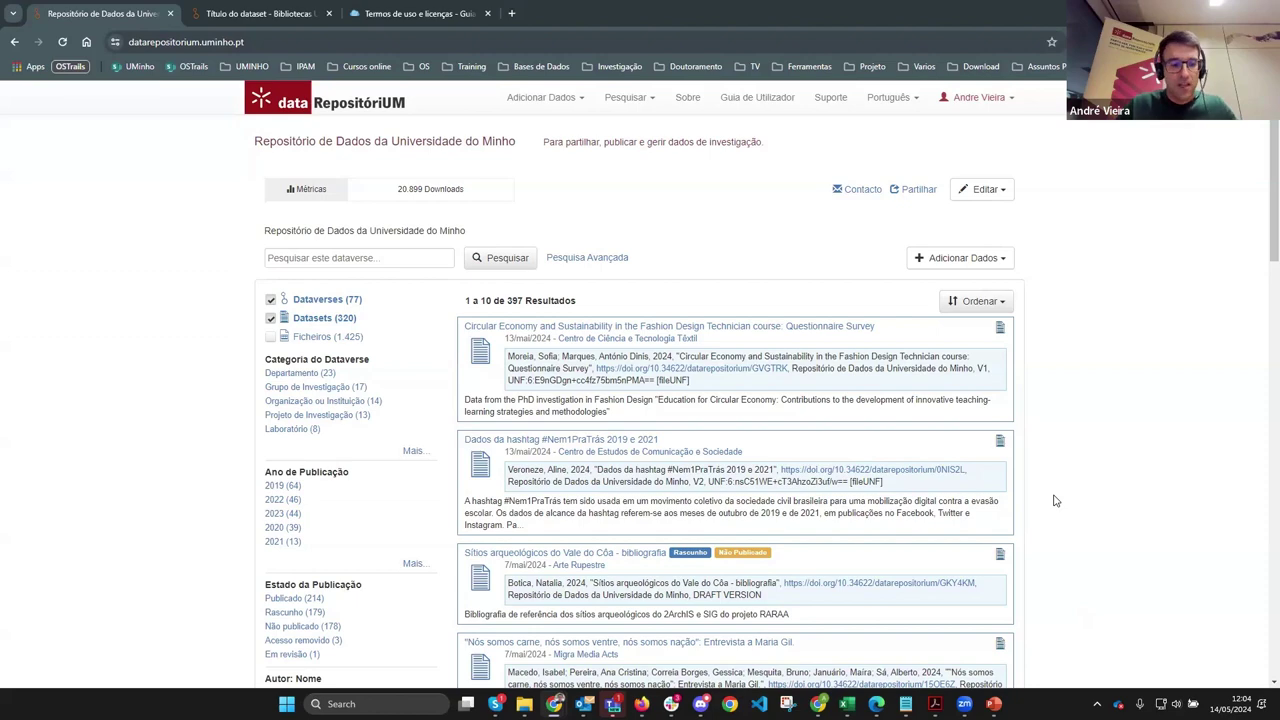
key("ctrl+plus")
key("ctrl+plus")
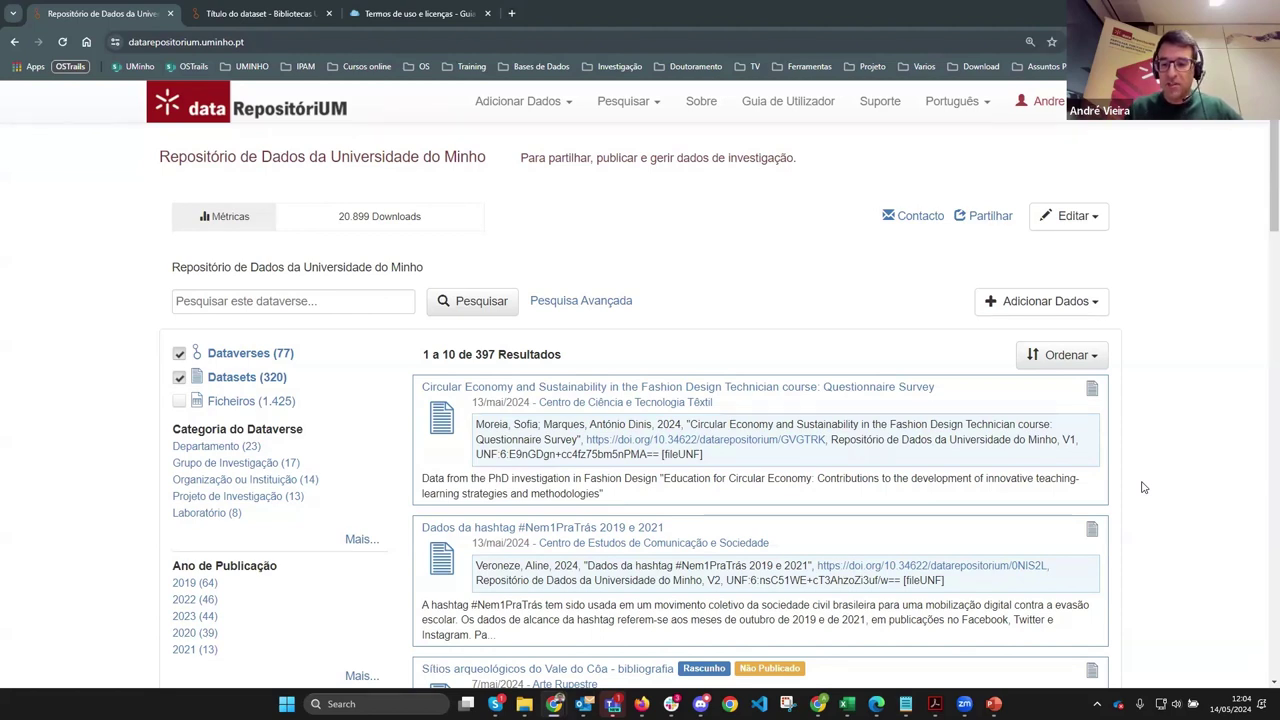
left_click(219, 301)
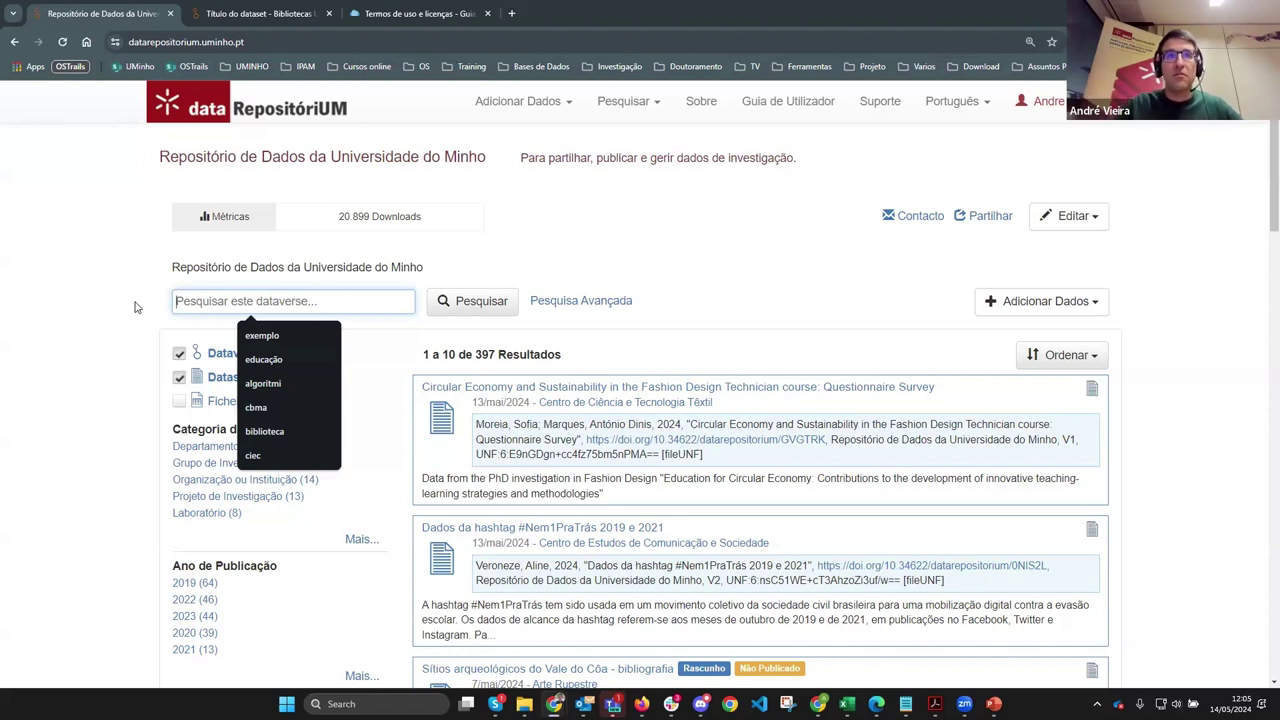
left_click(826, 285)
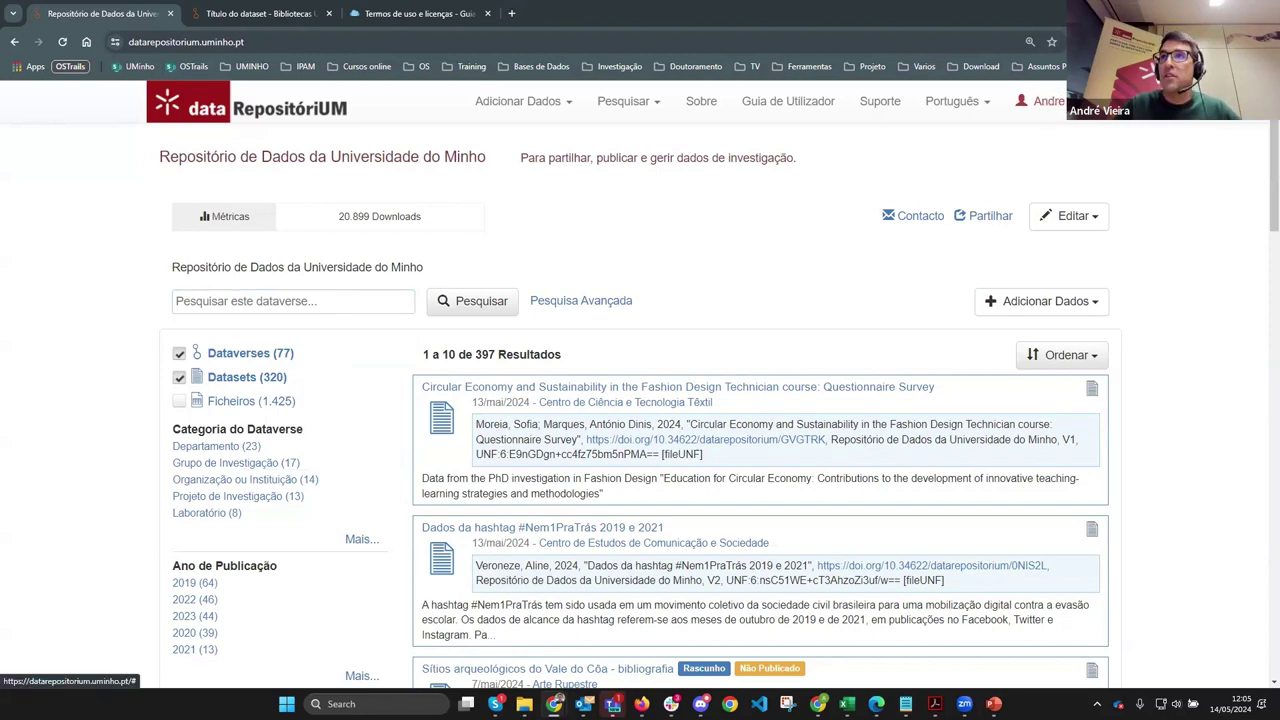
Step: Open the account's own data (Meus Dados) and limit the list to Dataverses only
left_click(1050, 101)
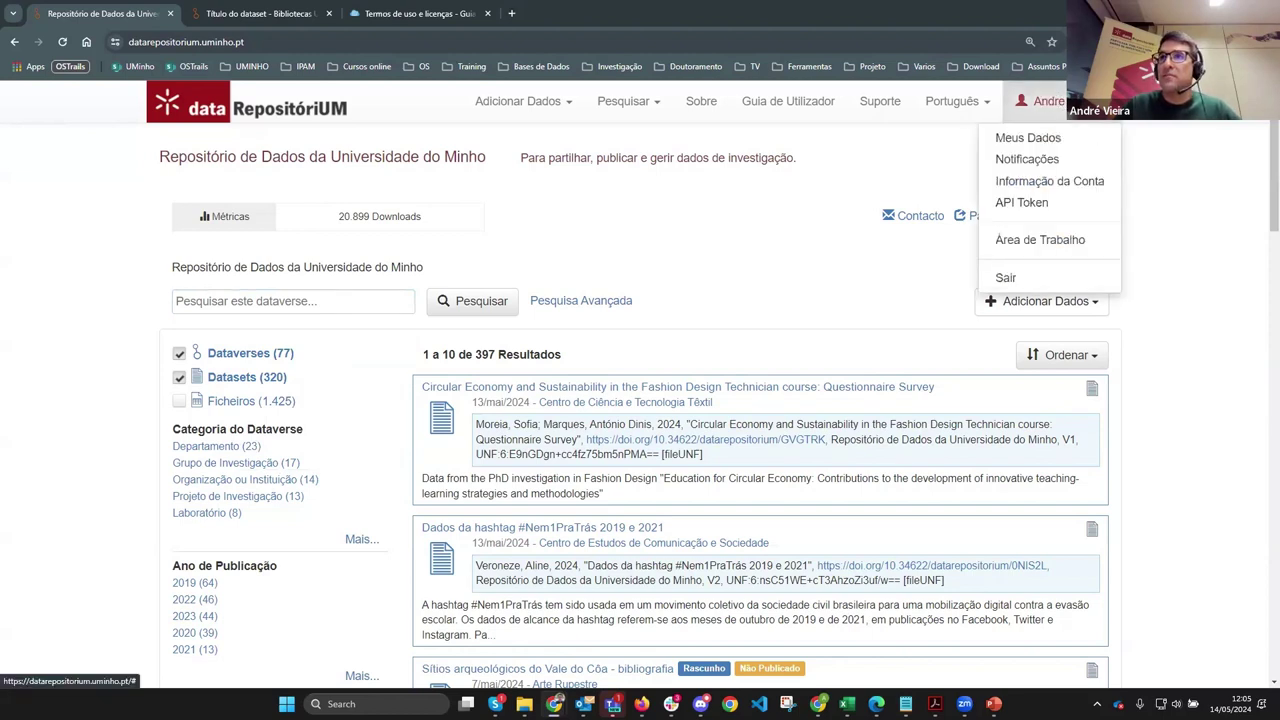
left_click(1024, 144)
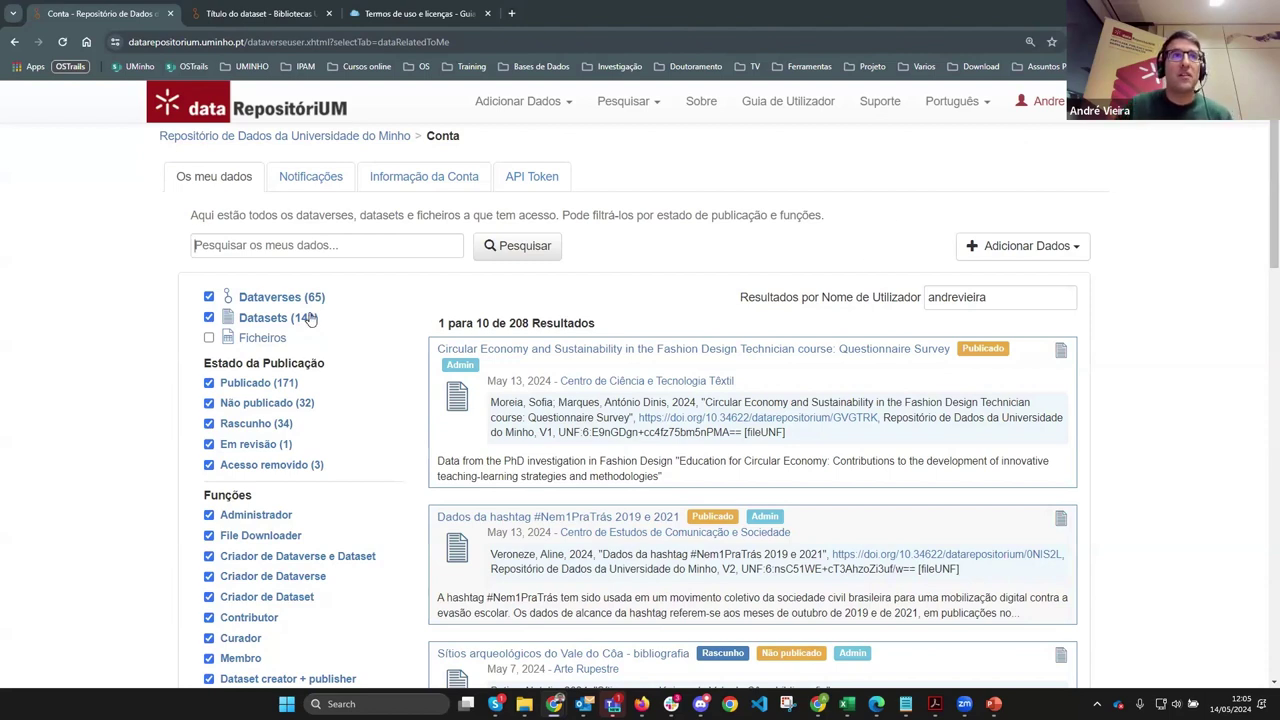
left_click(266, 298)
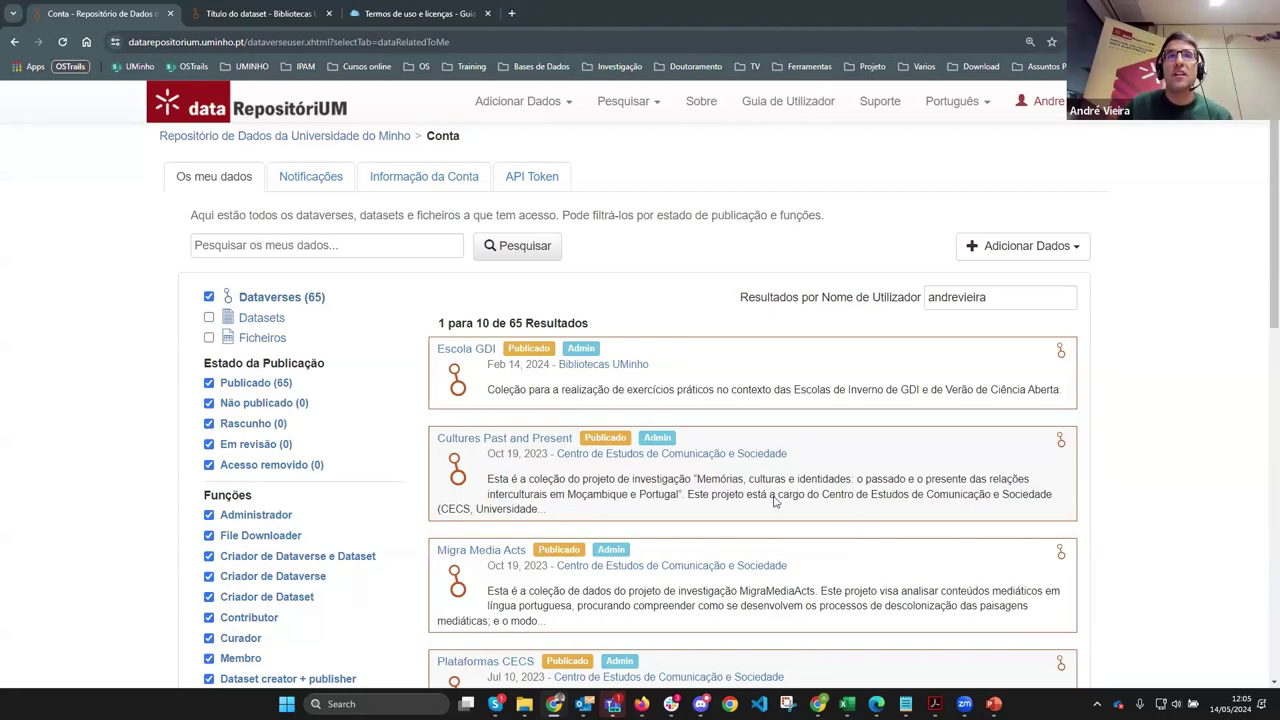
Step: Open the Plataformas CECS dataverse from the filtered list
scroll(776, 492, "down", 1)
scroll(714, 550, "down", 1)
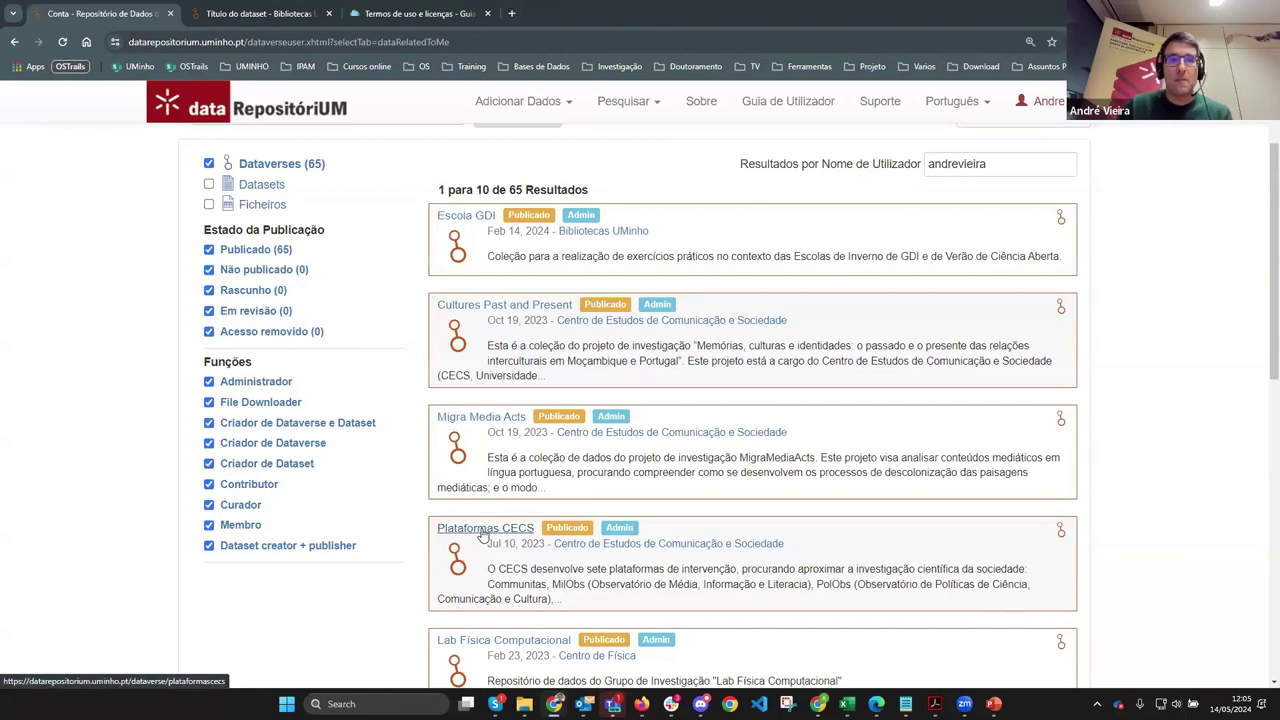
left_click(483, 530)
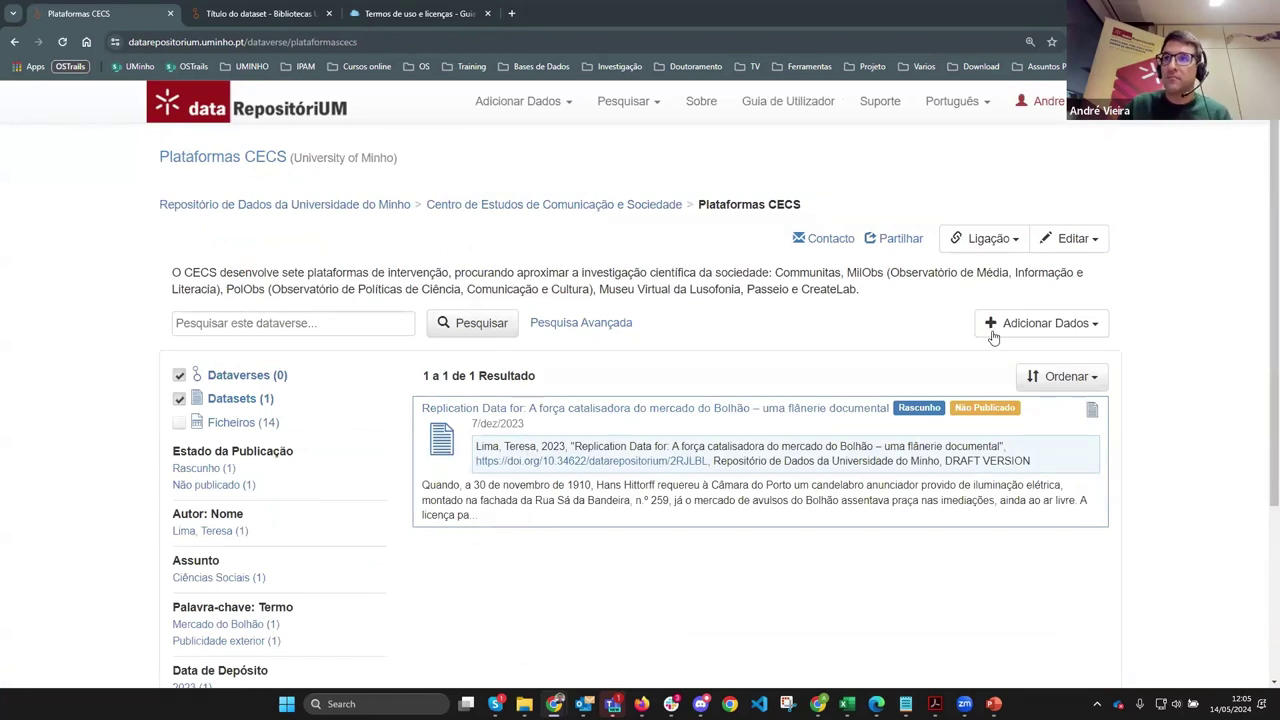
Step: Start a new dataset in the Plataformas CECS dataverse and look over its citation metadata fields
left_click(1080, 329)
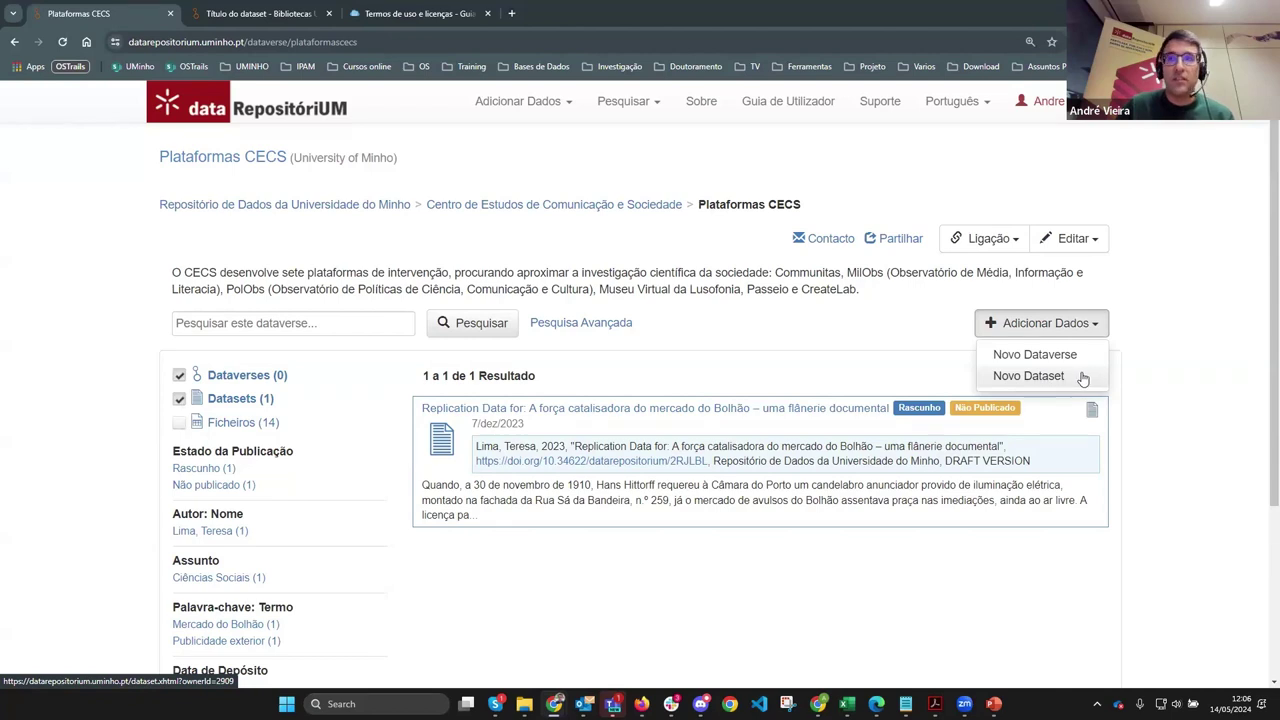
left_click(1082, 378)
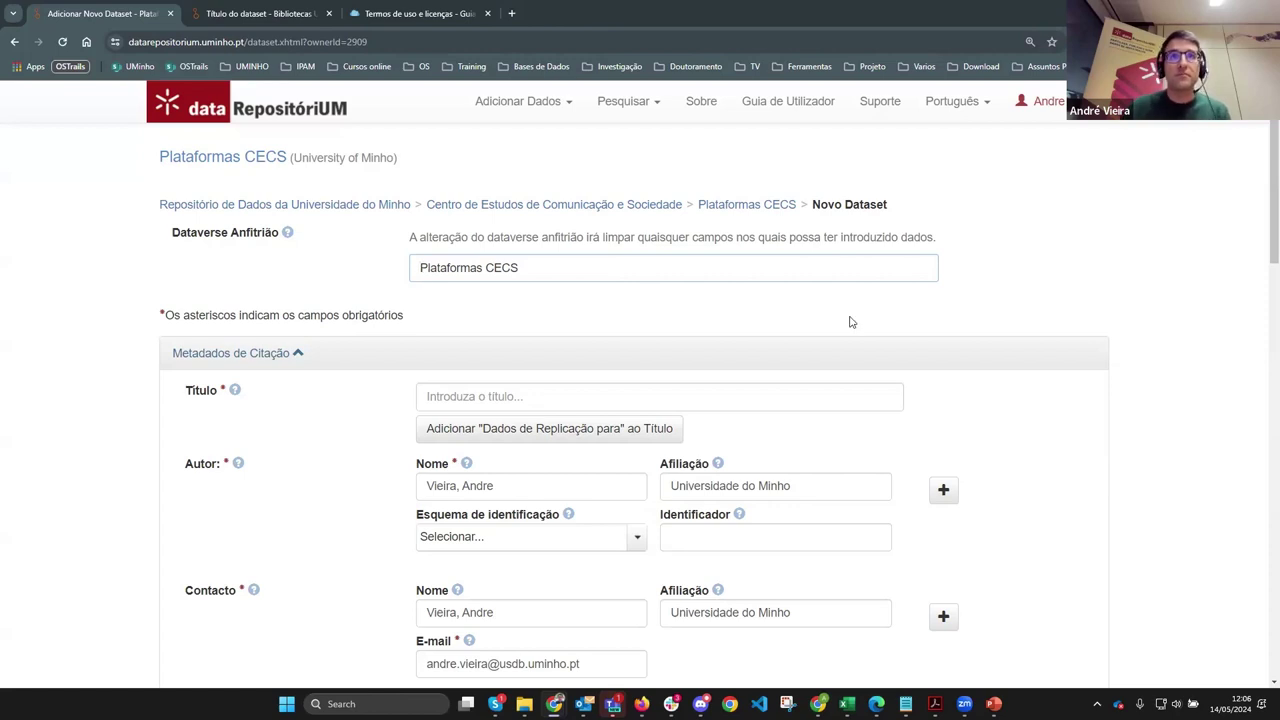
scroll(363, 443, "down", 1)
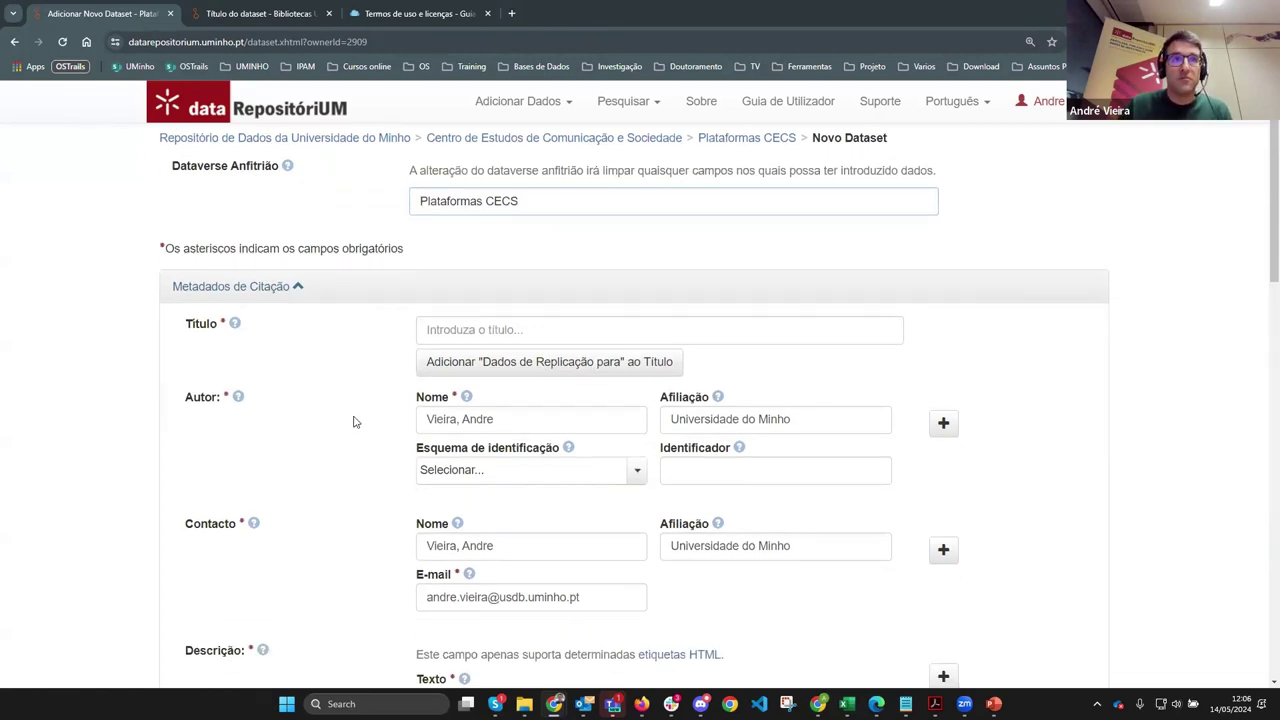
scroll(352, 420, "down", 1)
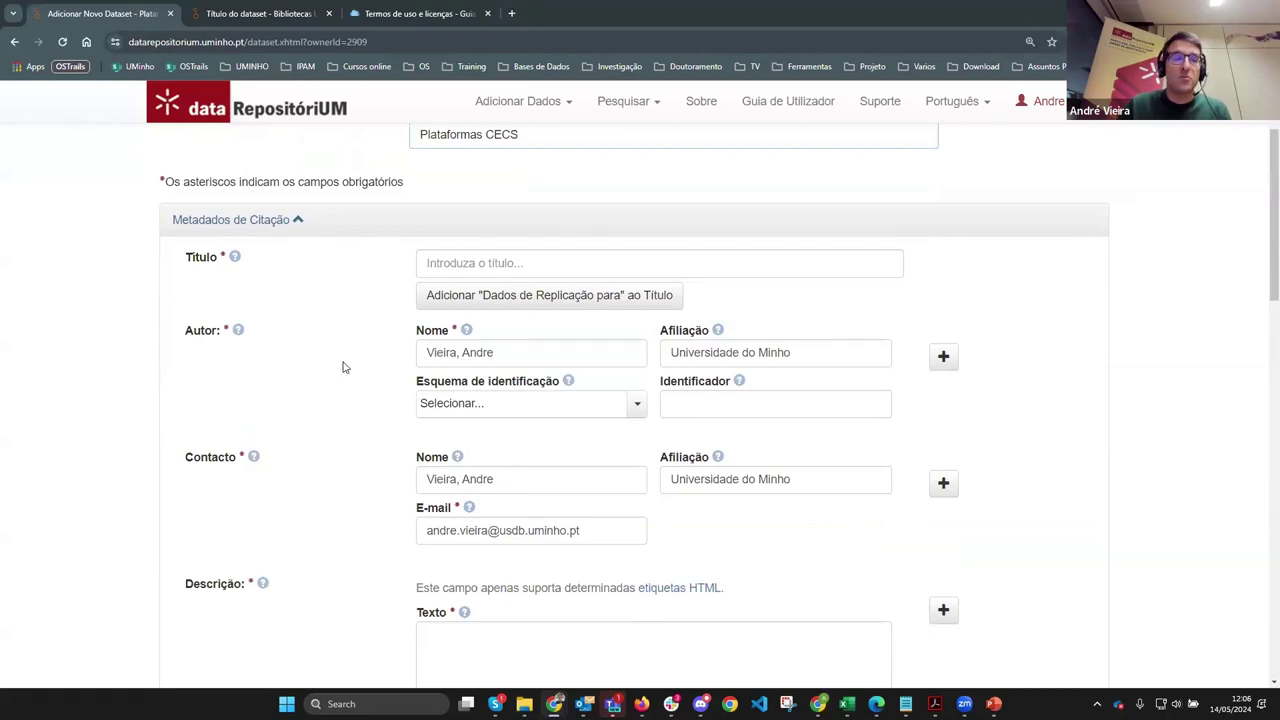
left_click(426, 263)
left_click(384, 351)
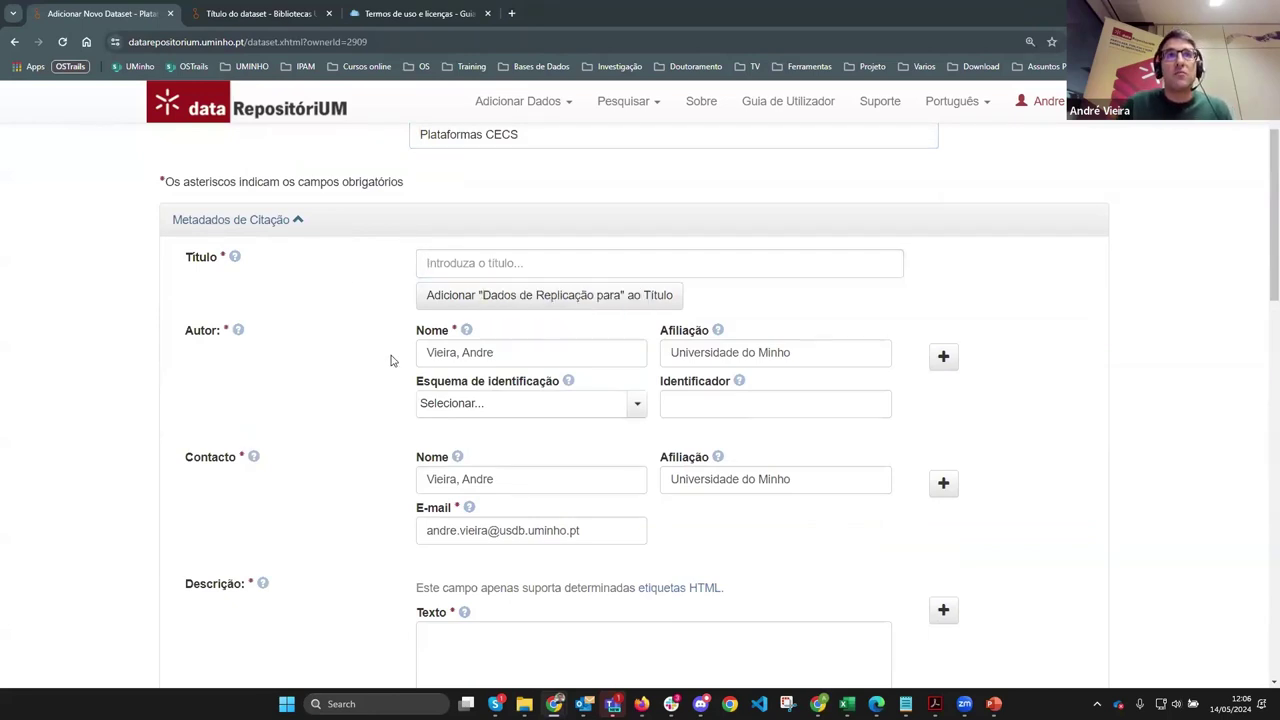
scroll(416, 374, "down", 1)
scroll(470, 355, "up", 1)
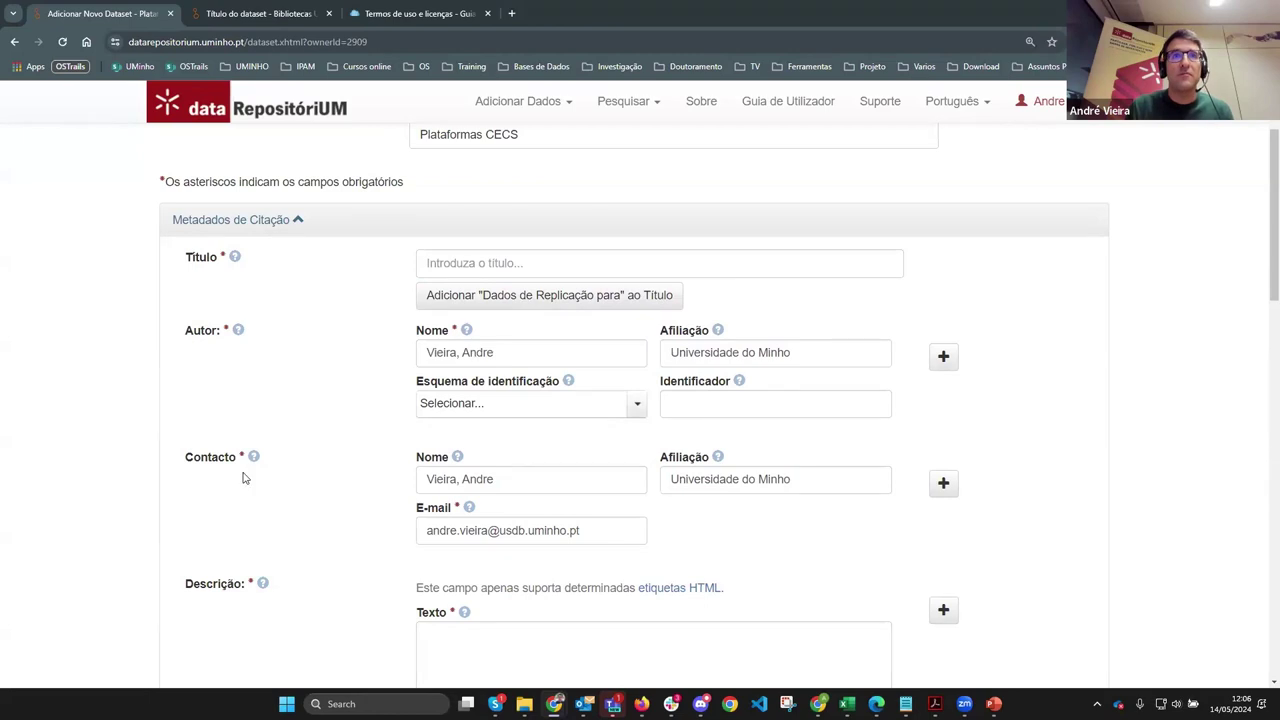
Step: Copy the title "Nome do dataset" from the prepared Notepad note into the new dataset's Título field
scroll(308, 503, "up", 1)
scroll(308, 503, "up", 1)
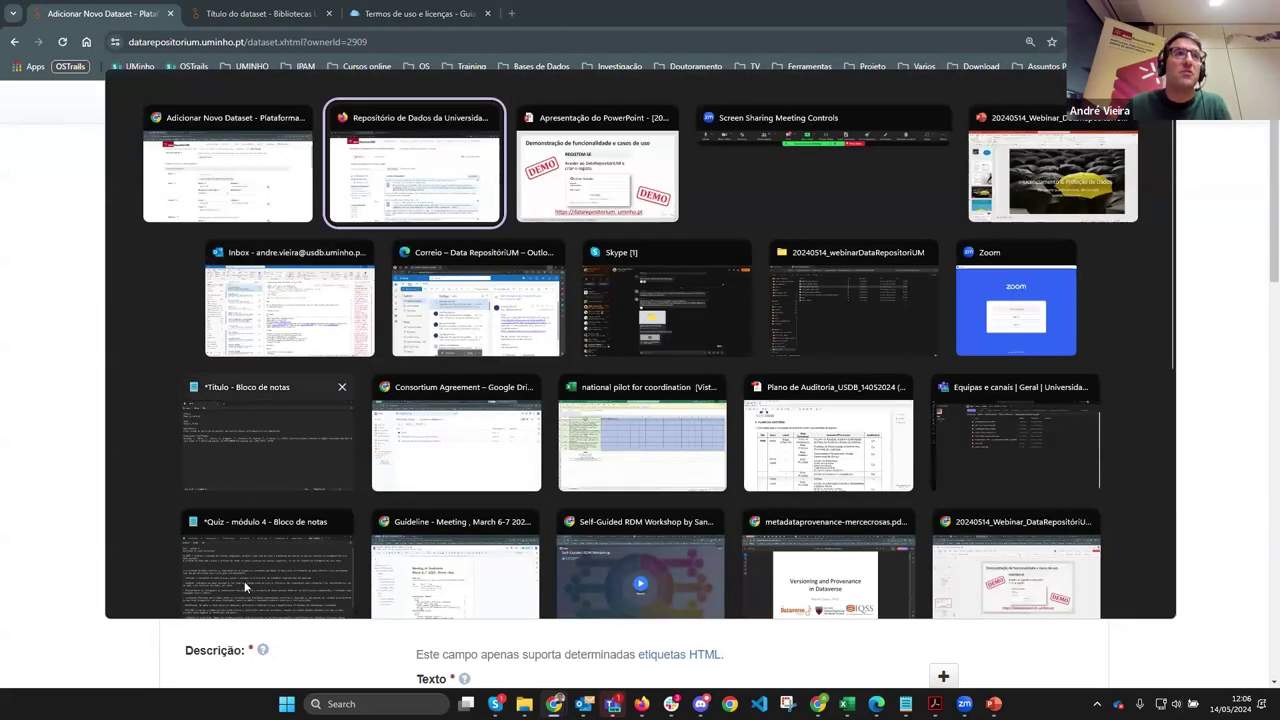
left_click(245, 447)
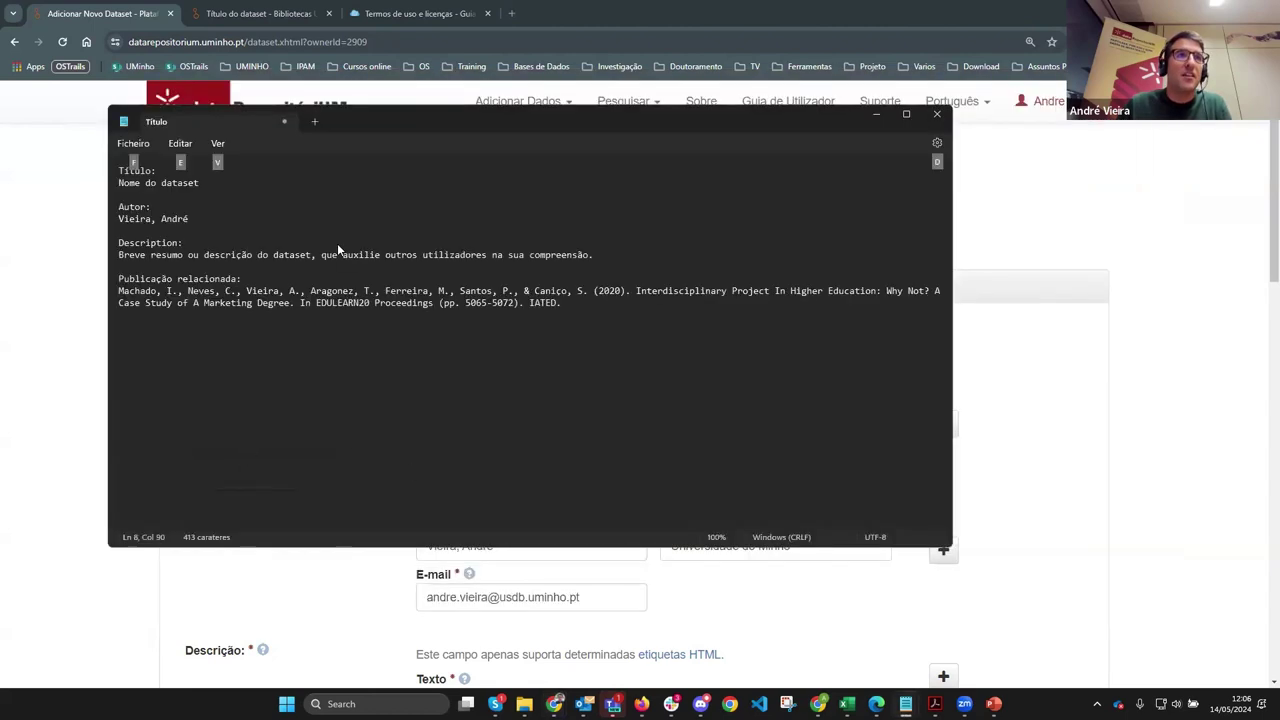
left_click_drag(200, 183, 110, 186)
key("ctrl+c")
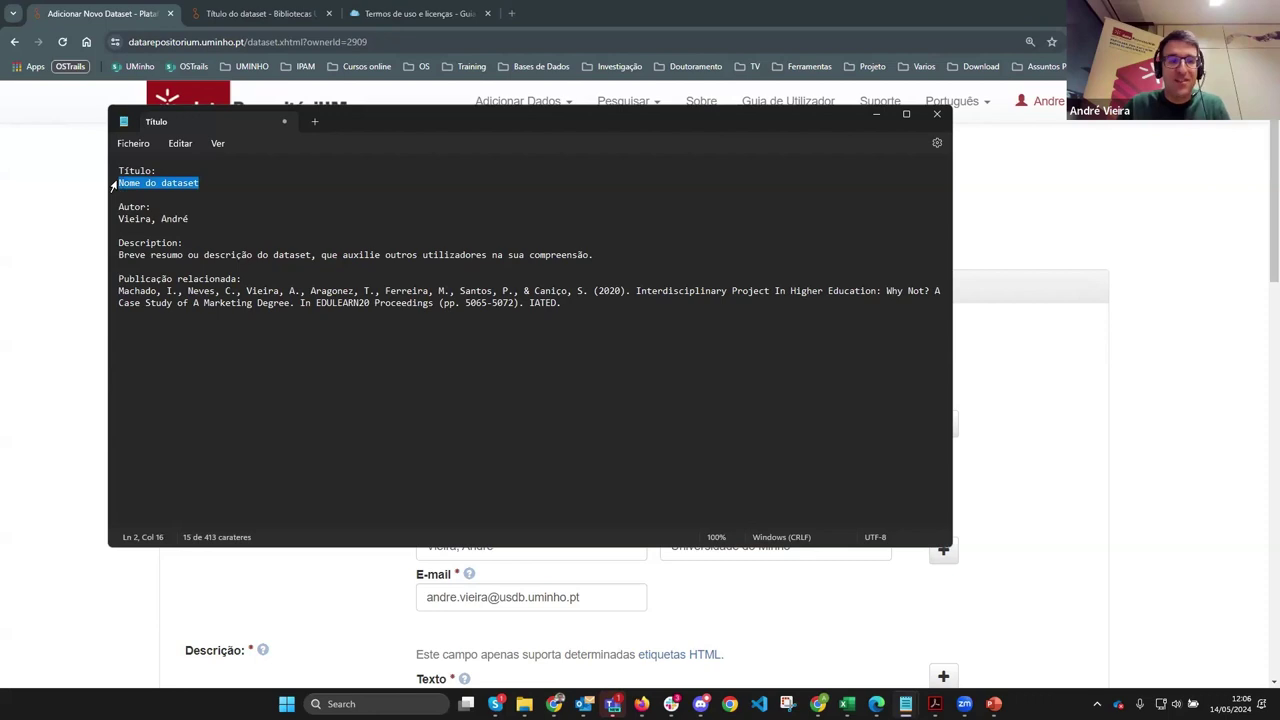
left_click(74, 378)
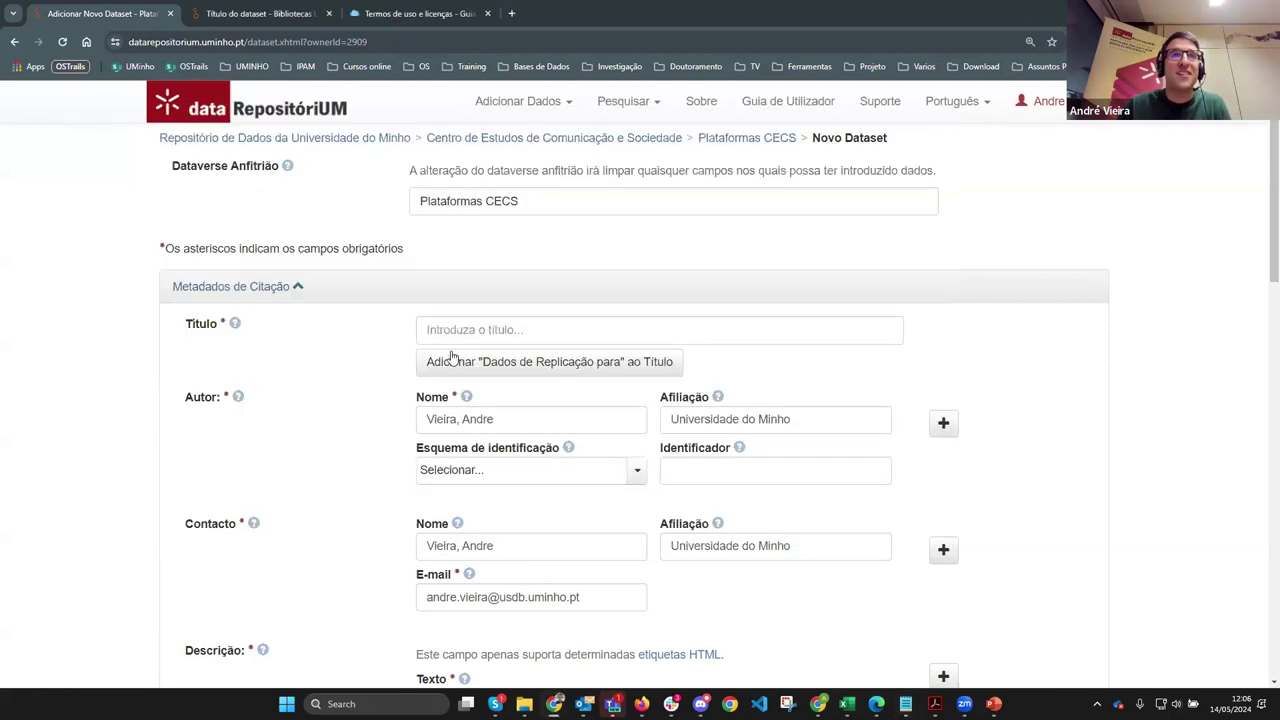
left_click(456, 330)
key("ctrl+v")
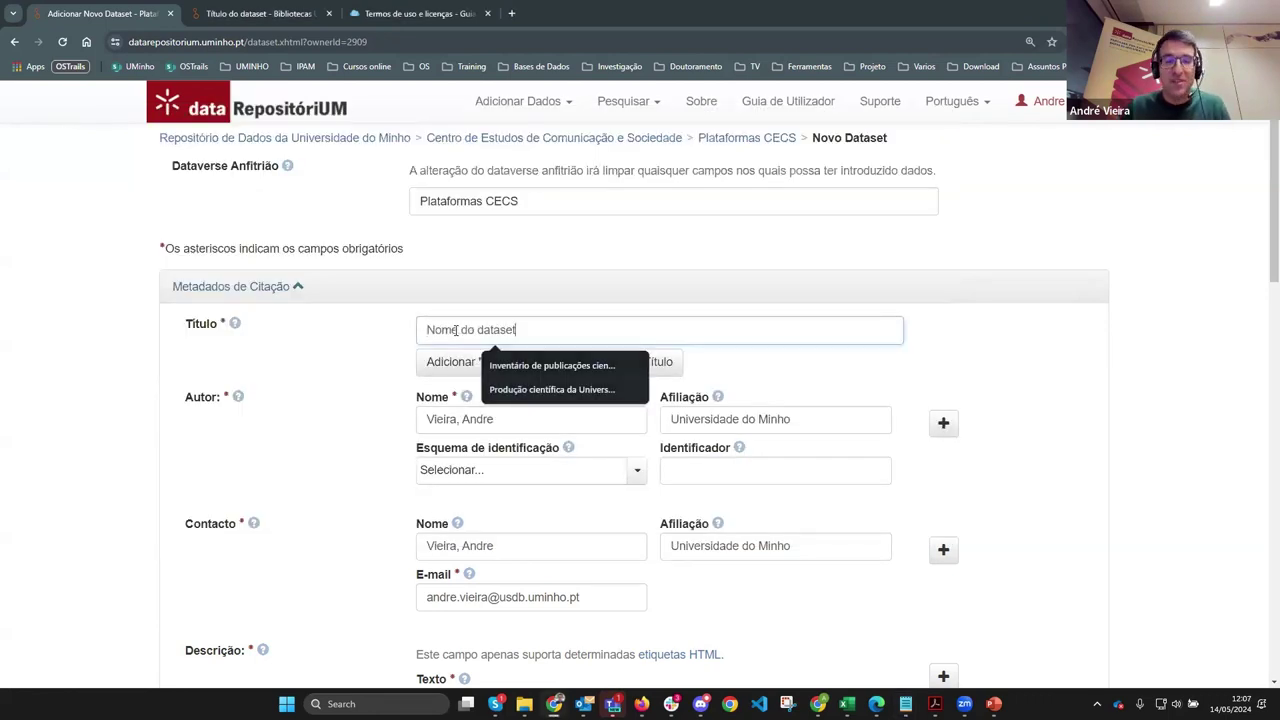
left_click(375, 363)
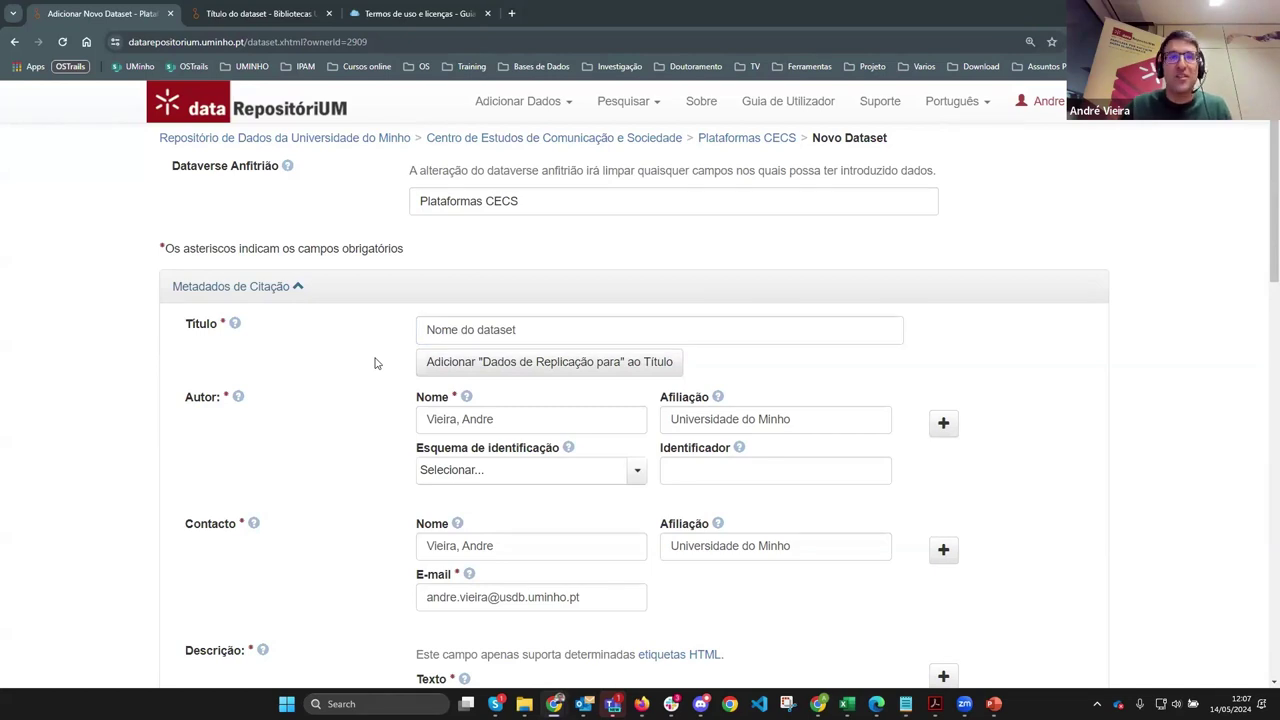
left_click(537, 331)
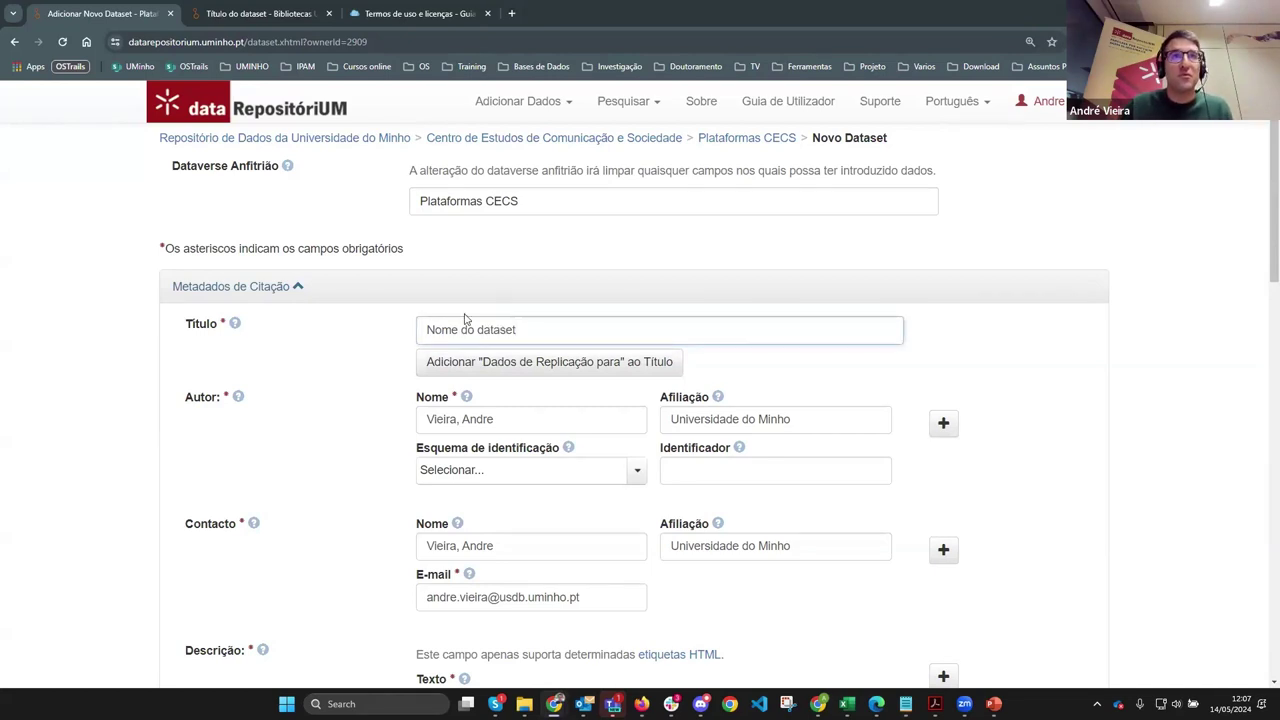
Step: Set the author's identification scheme to ORCID and add a second, empty author entry
scroll(341, 398, "down", 1)
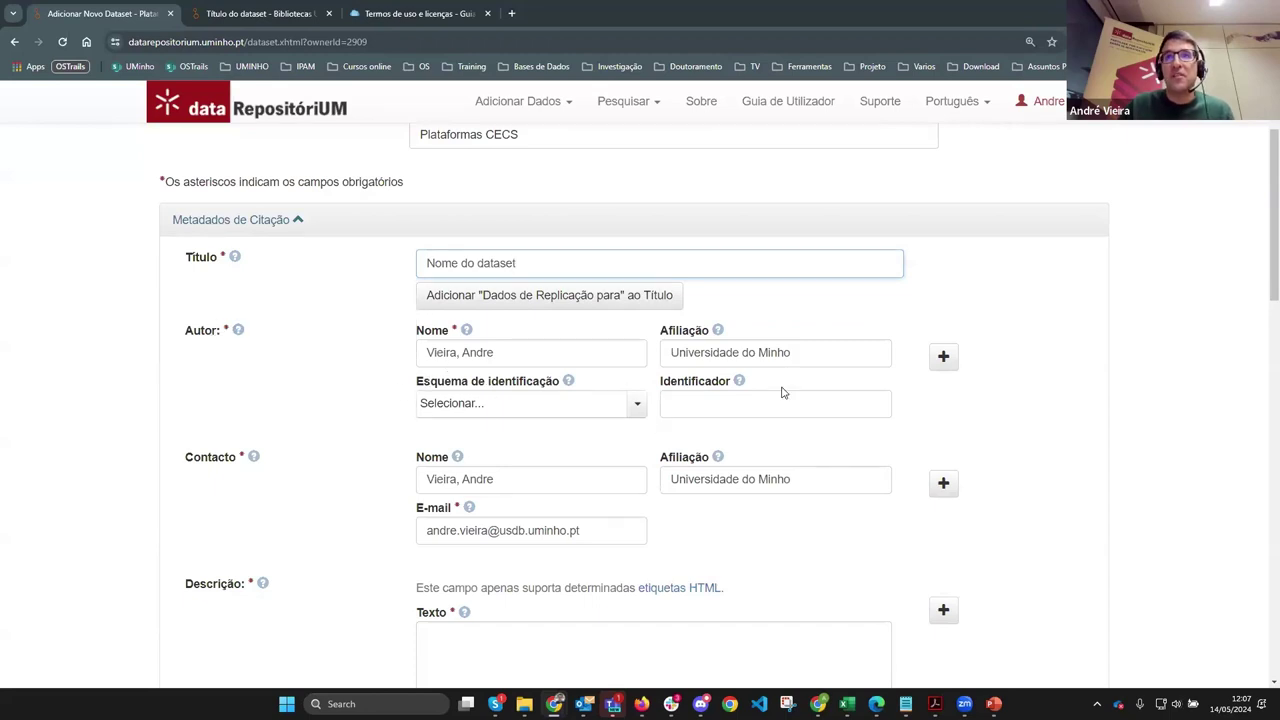
left_click(638, 406)
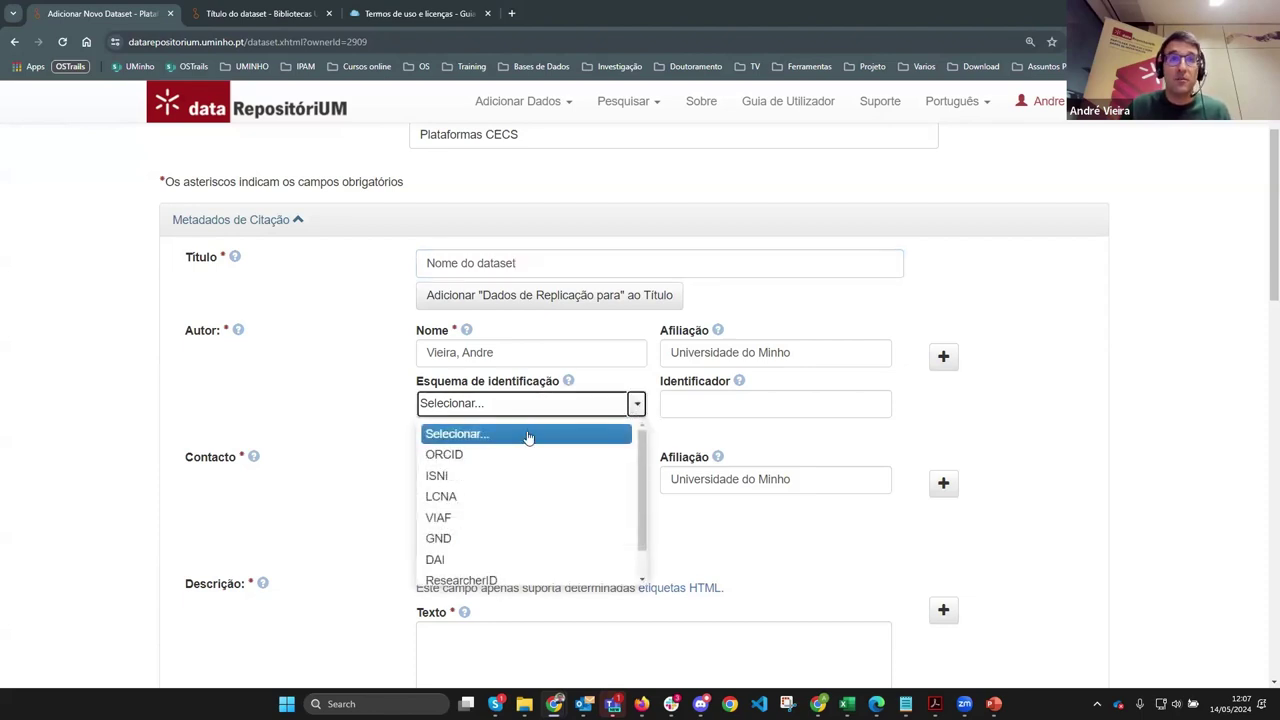
left_click(469, 457)
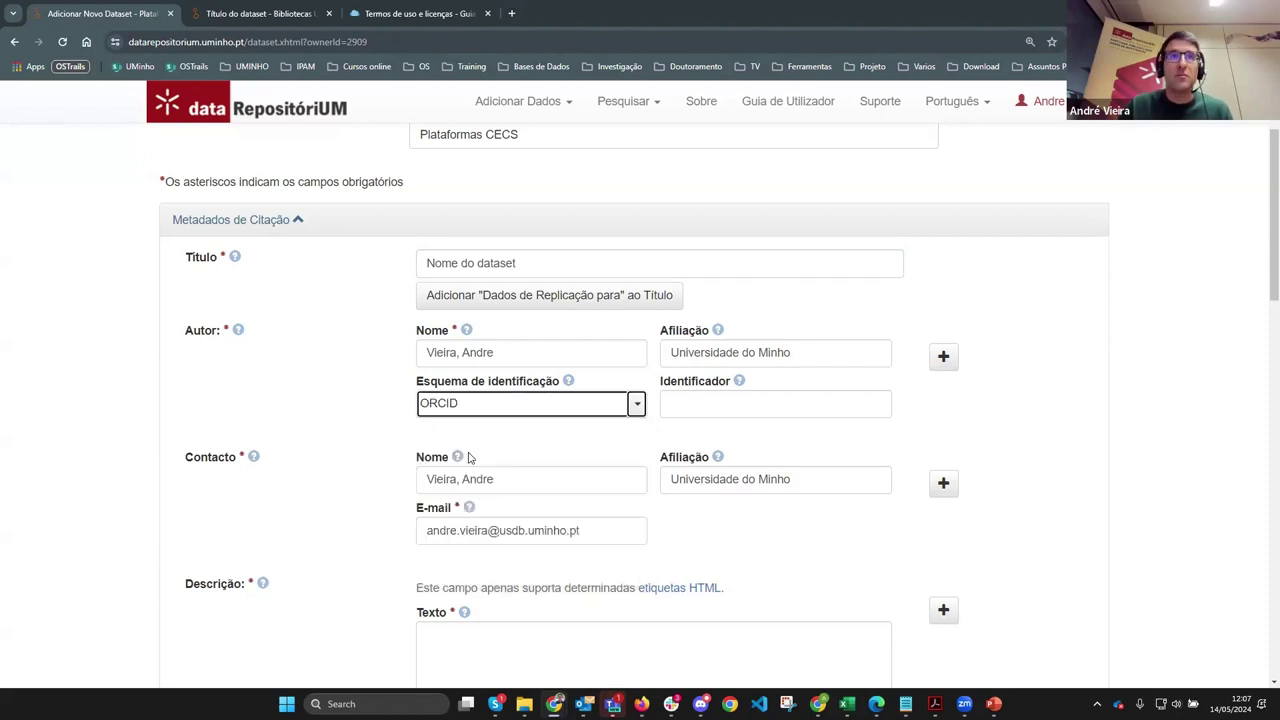
left_click(671, 404)
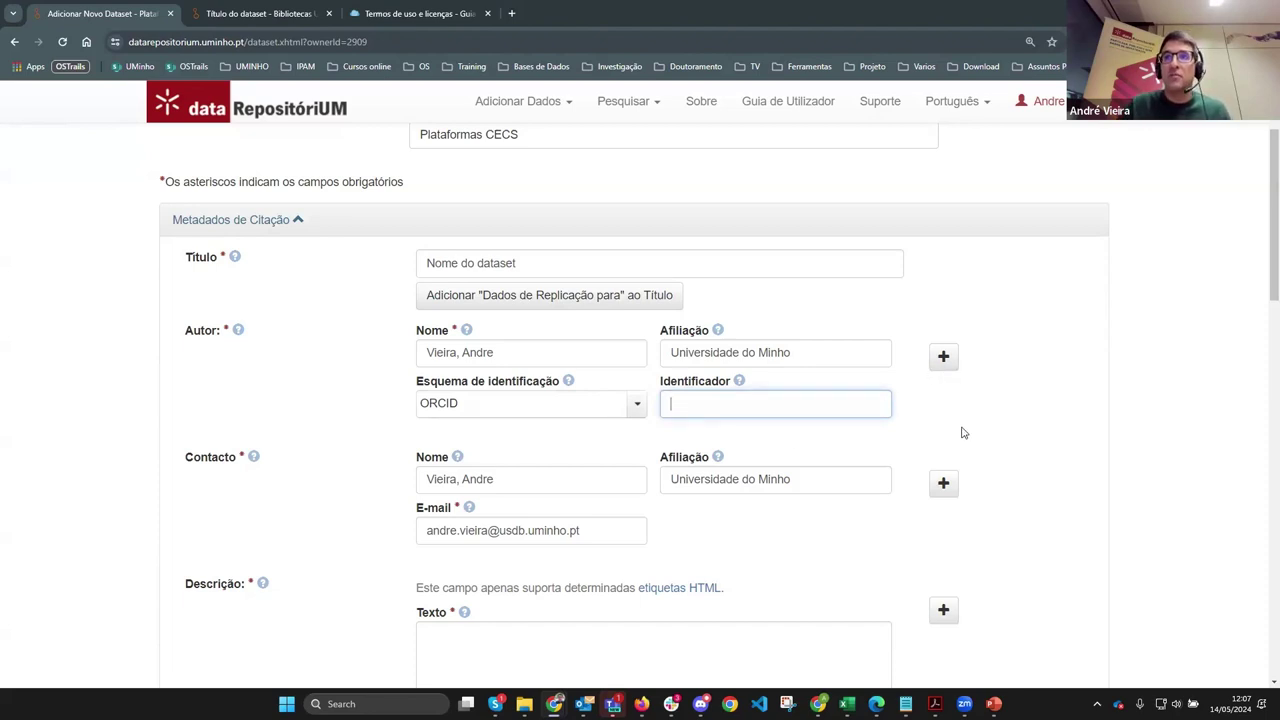
left_click(944, 358)
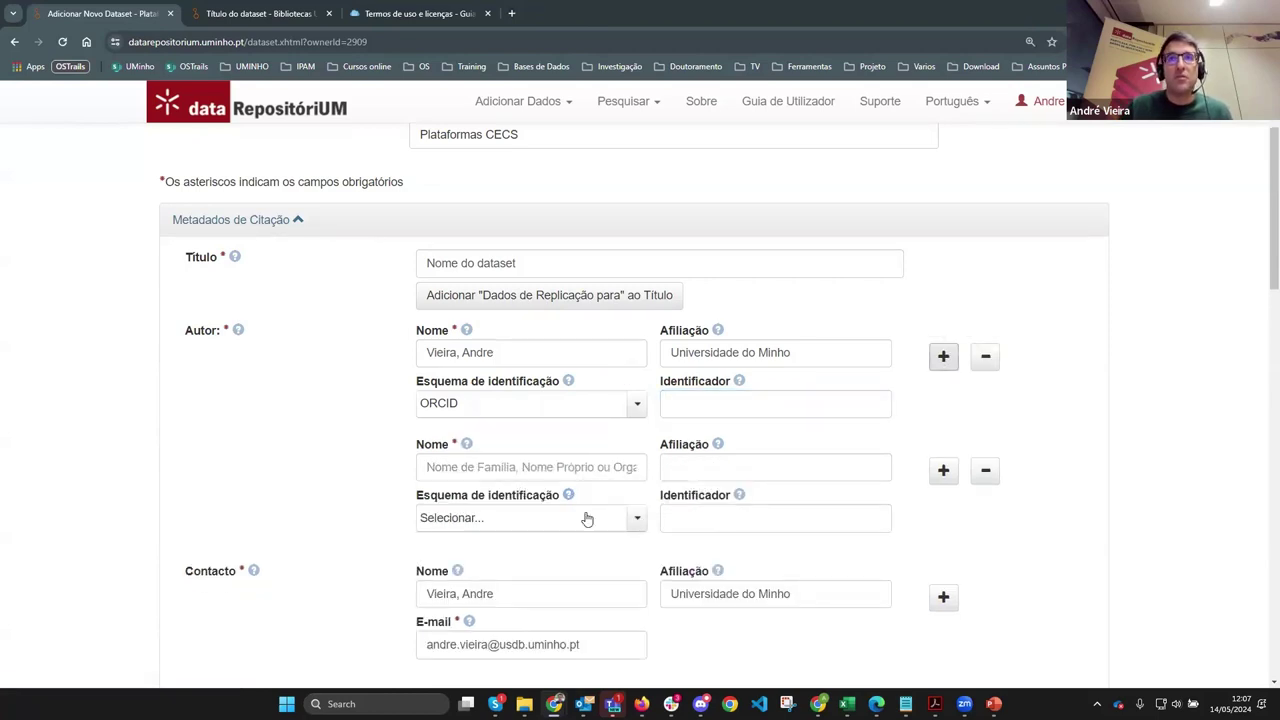
Step: Copy the description "Breve resumo ou descrição do dataset, que auxilie outros utilizadores na sua compreensão." from the Notepad note into the Descrição text field
scroll(400, 449, "down", 2)
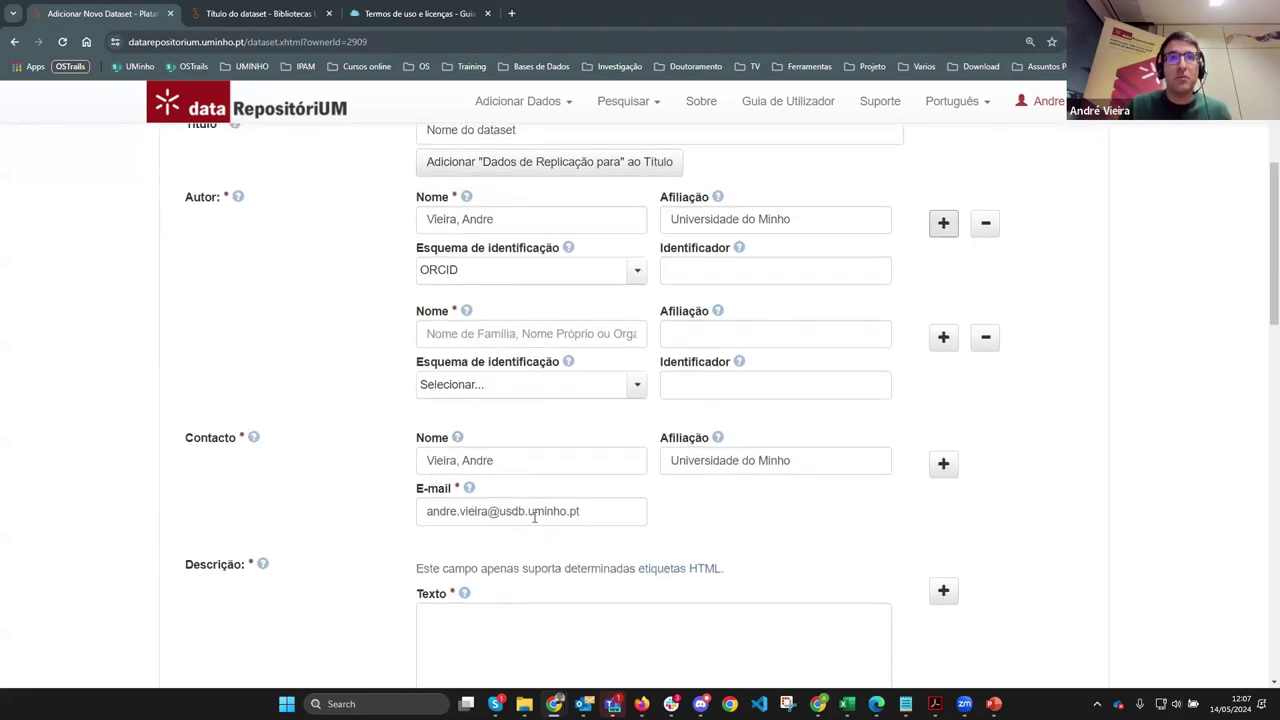
scroll(535, 517, "down", 1)
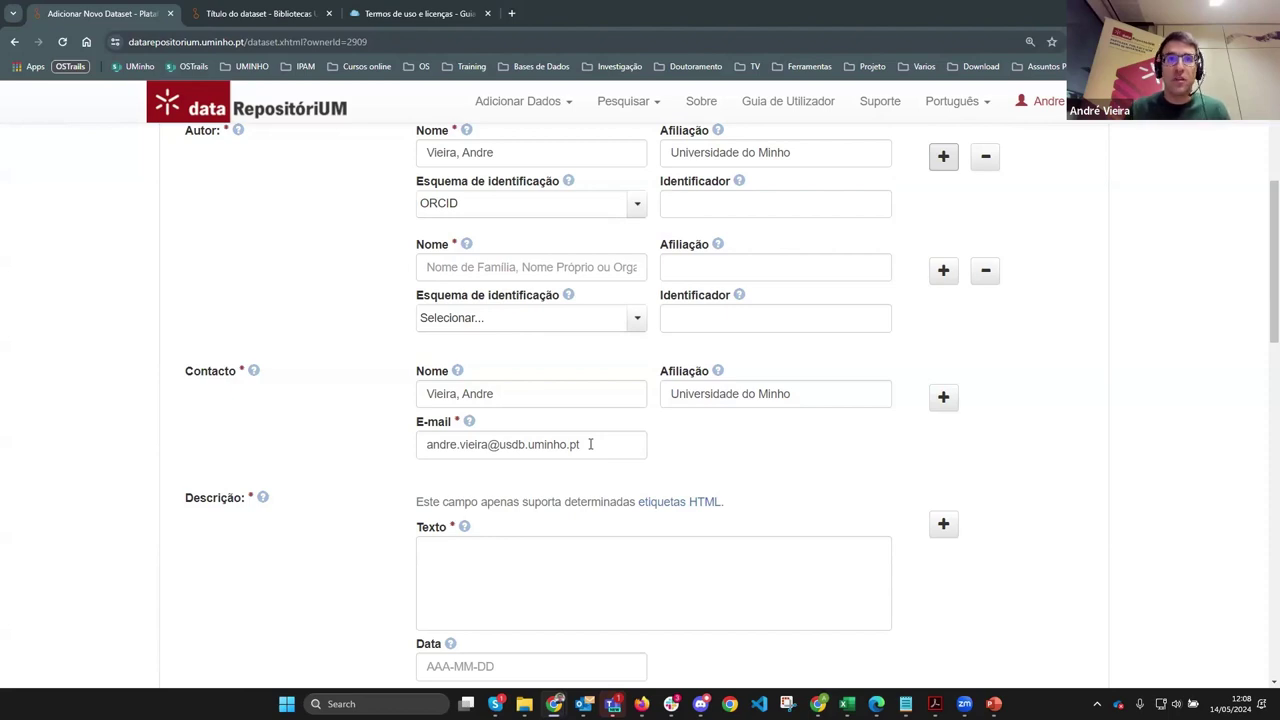
scroll(457, 448, "down", 1)
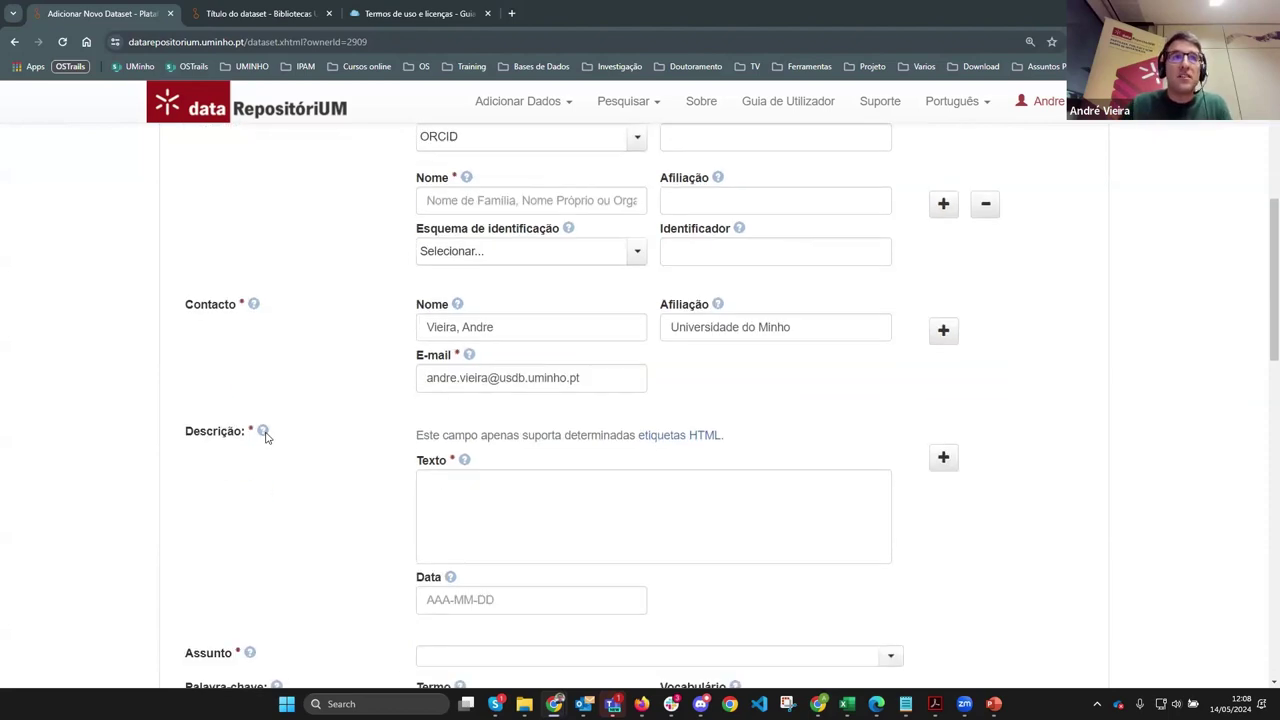
left_click(445, 525)
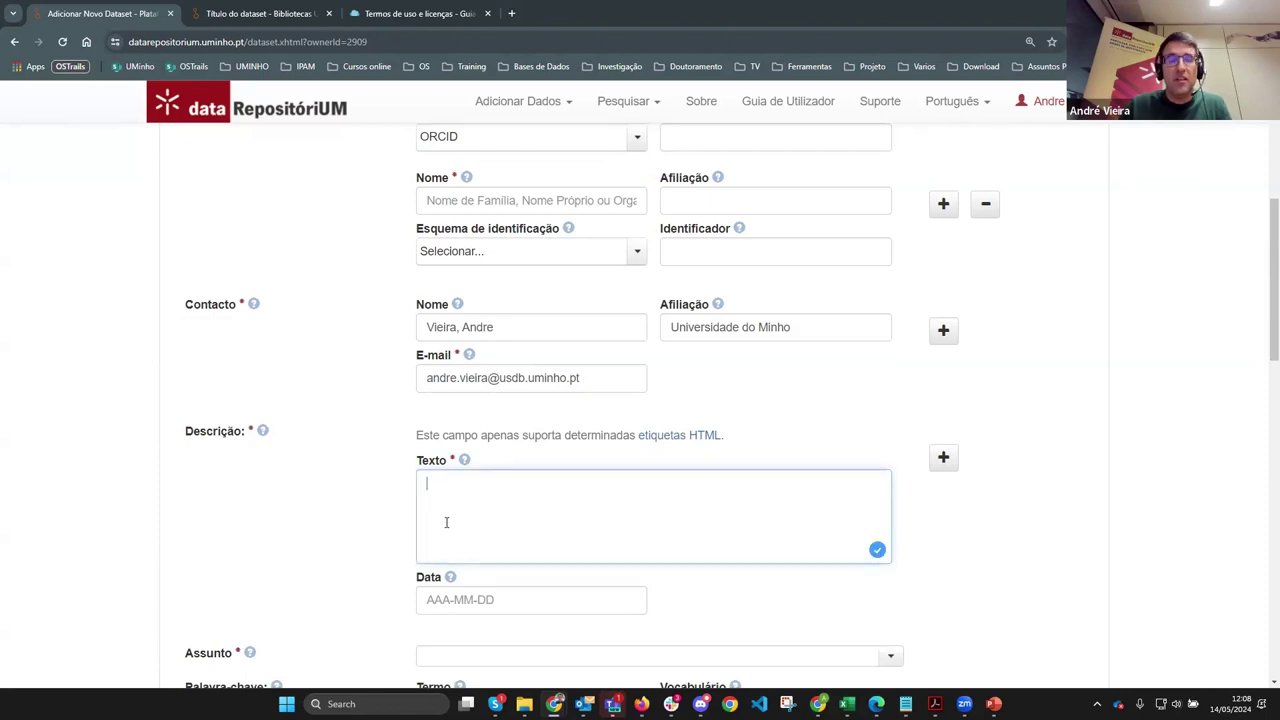
key("alt+Tab")
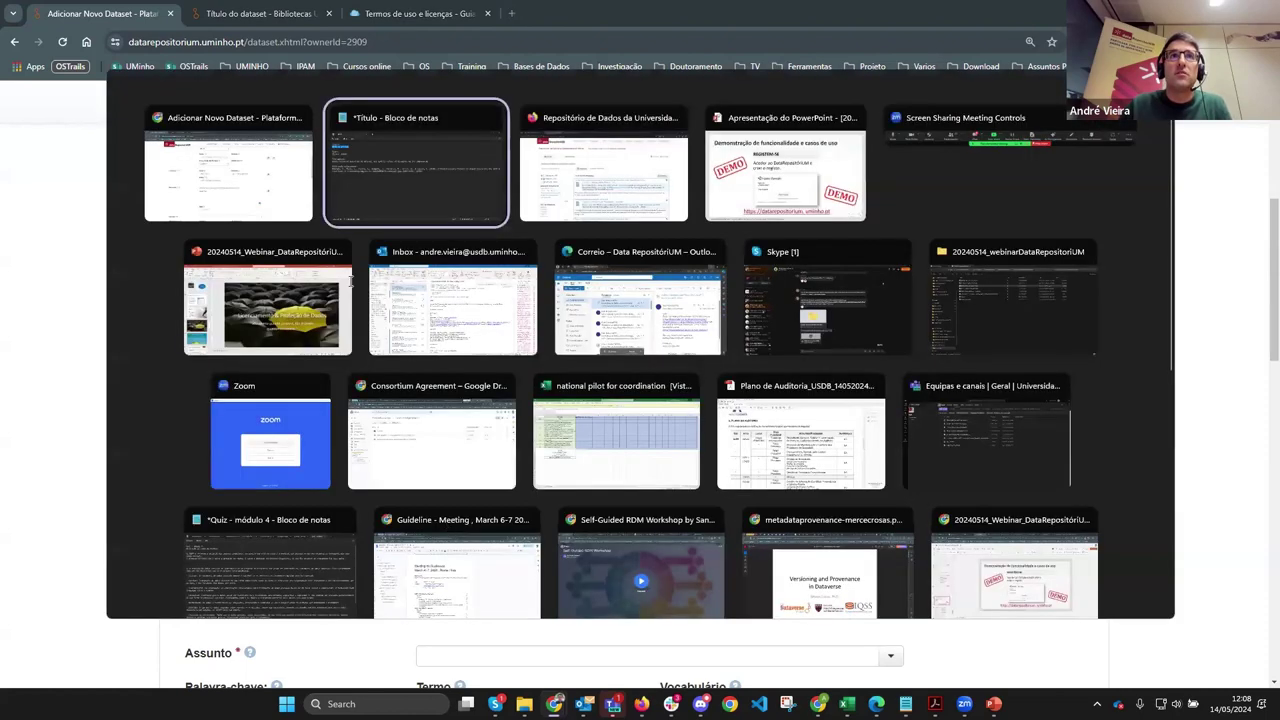
left_click_drag(593, 256, 119, 257)
key("ctrl+c")
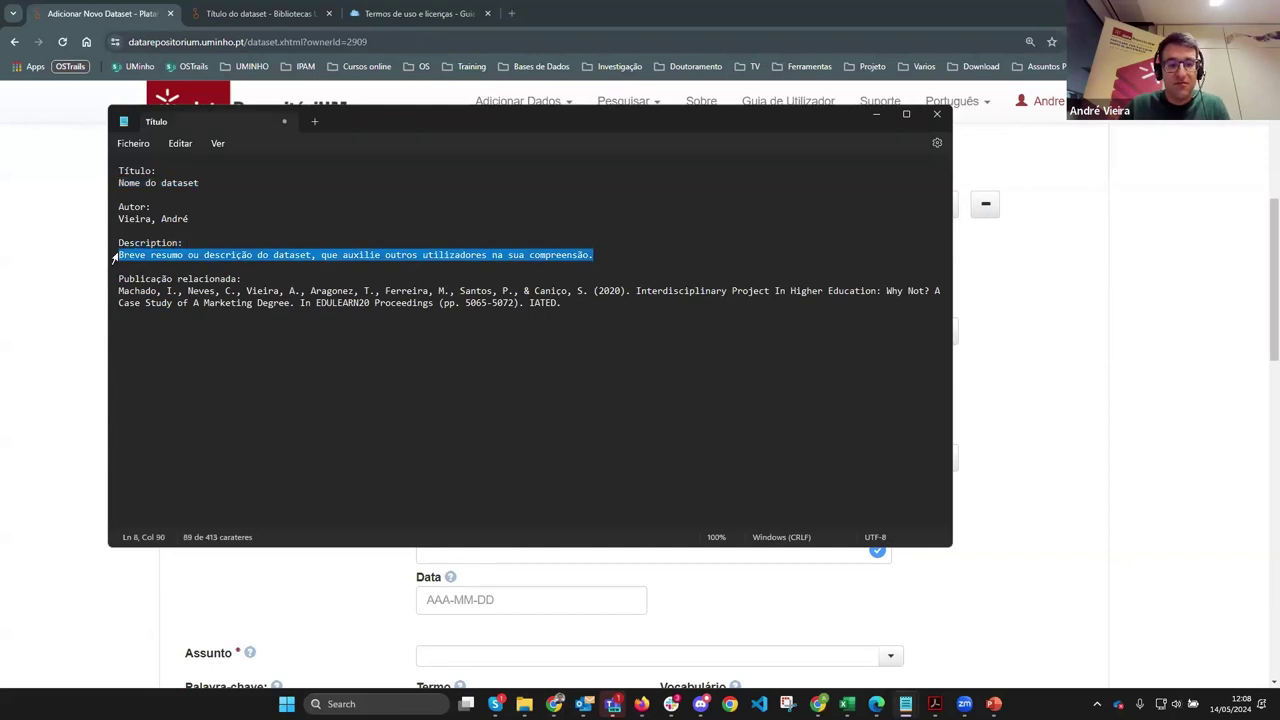
key("alt+Tab")
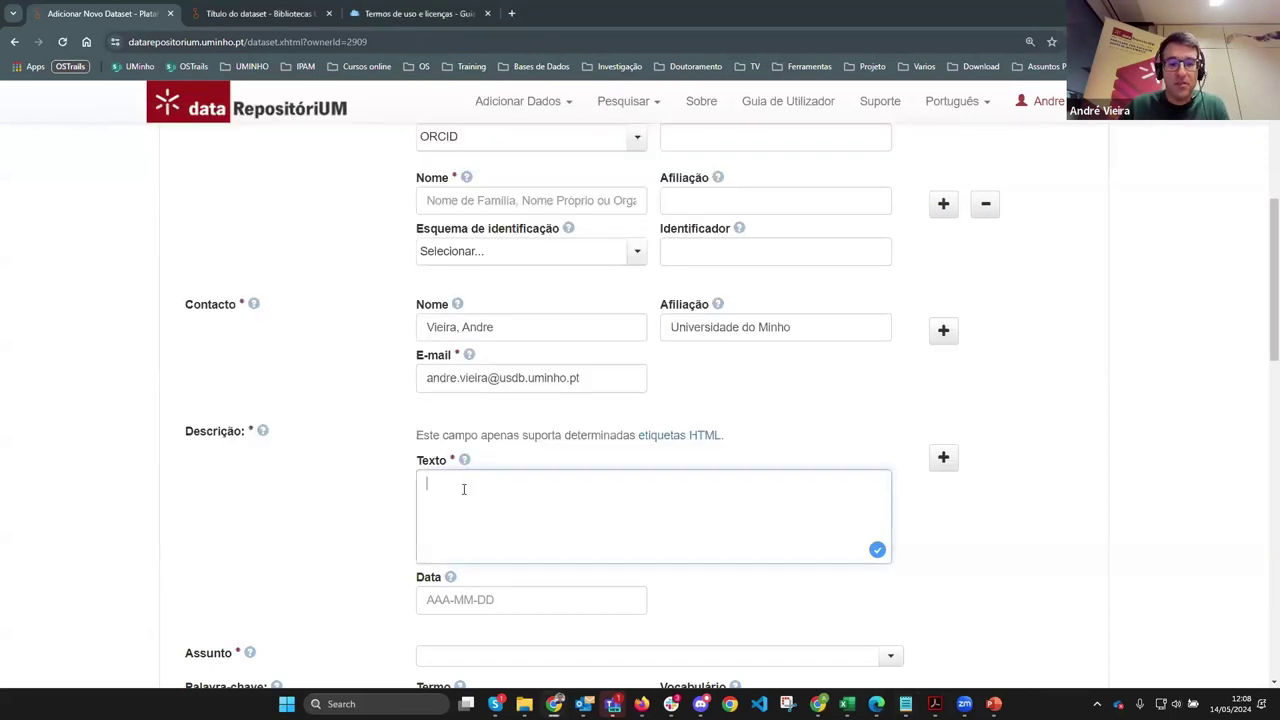
key("ctrl+v")
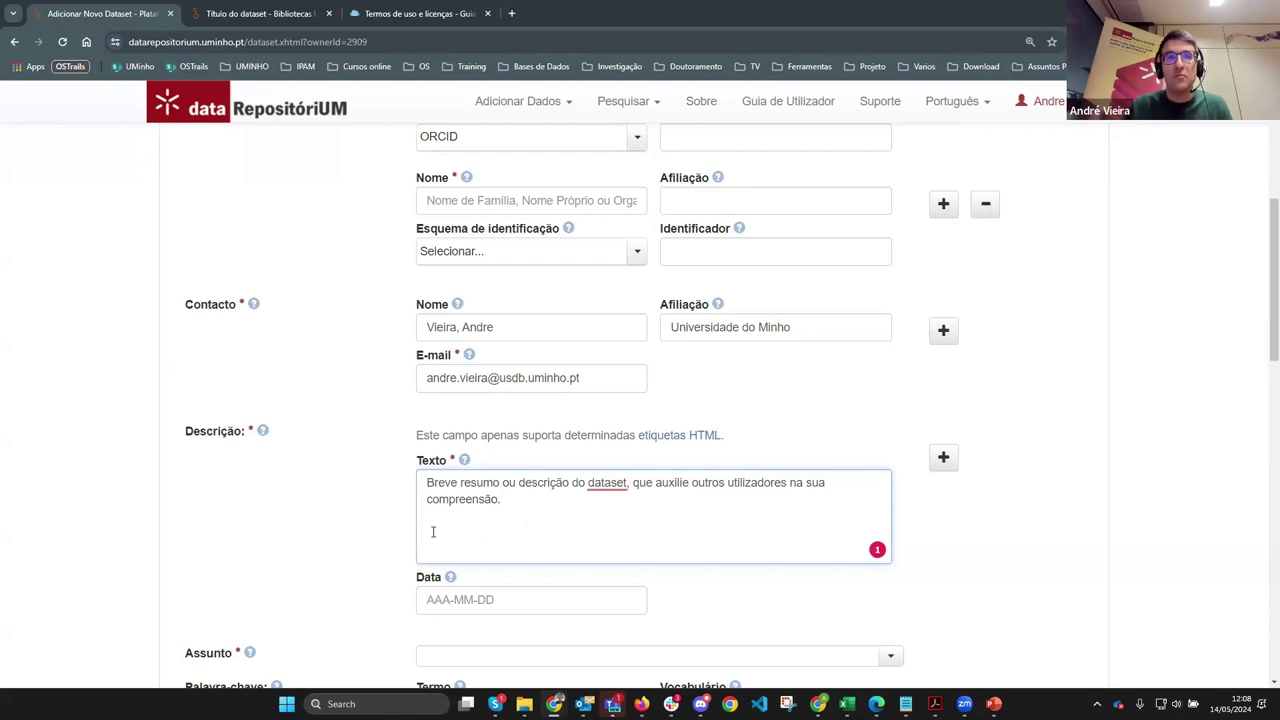
Step: Set the dataset's Assunto to Negócios e Gestão
scroll(375, 510, "down", 3)
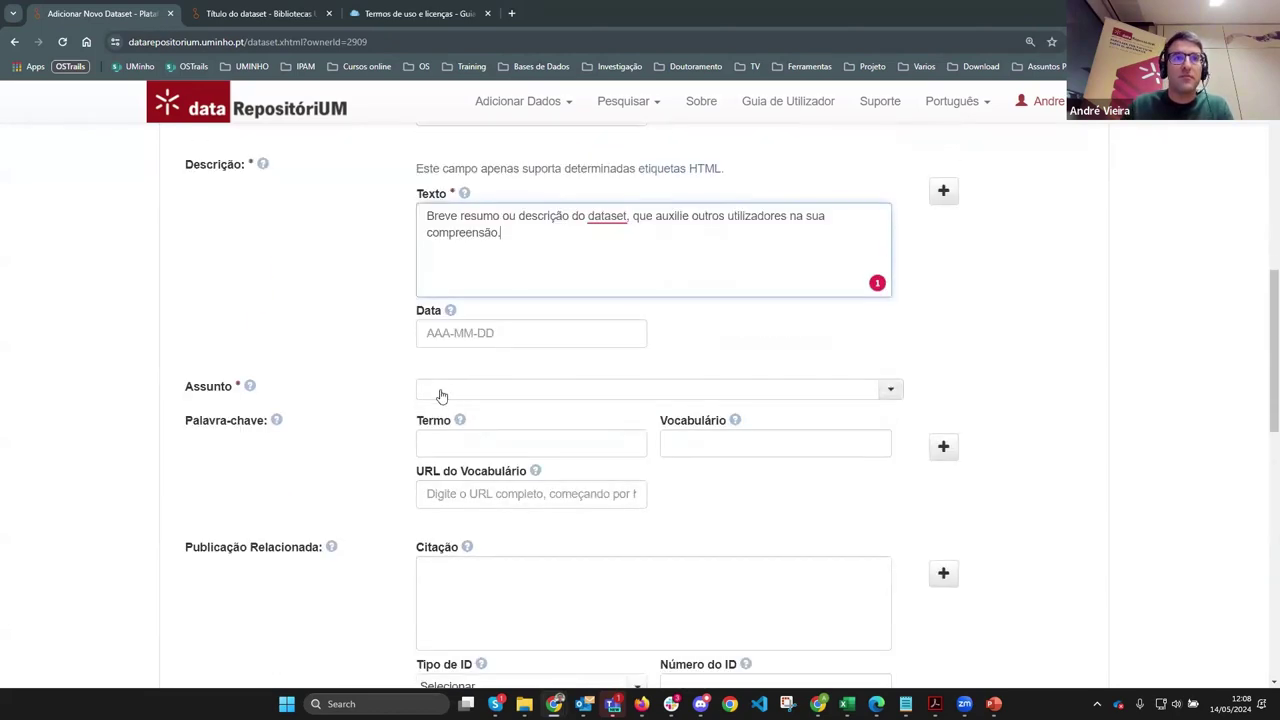
left_click(441, 392)
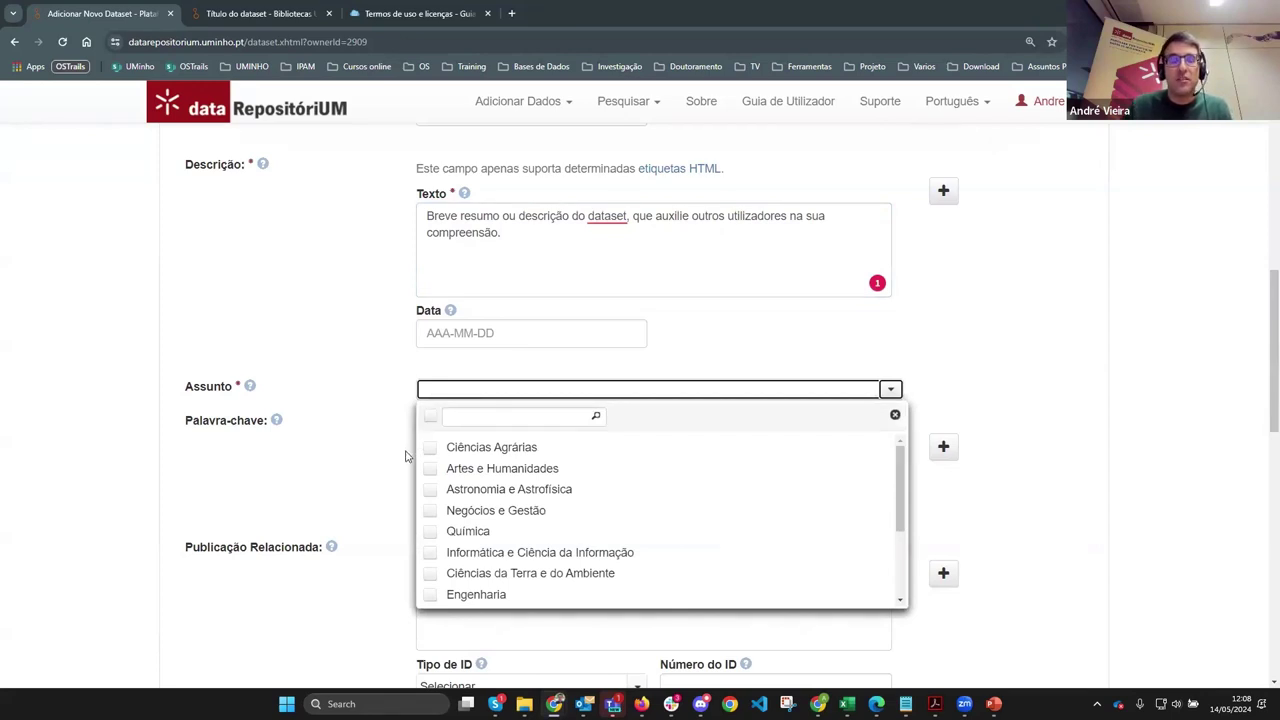
mouse_move(904, 475)
left_mouse_down()
mouse_move(912, 545)
mouse_move(925, 470)
left_mouse_up()
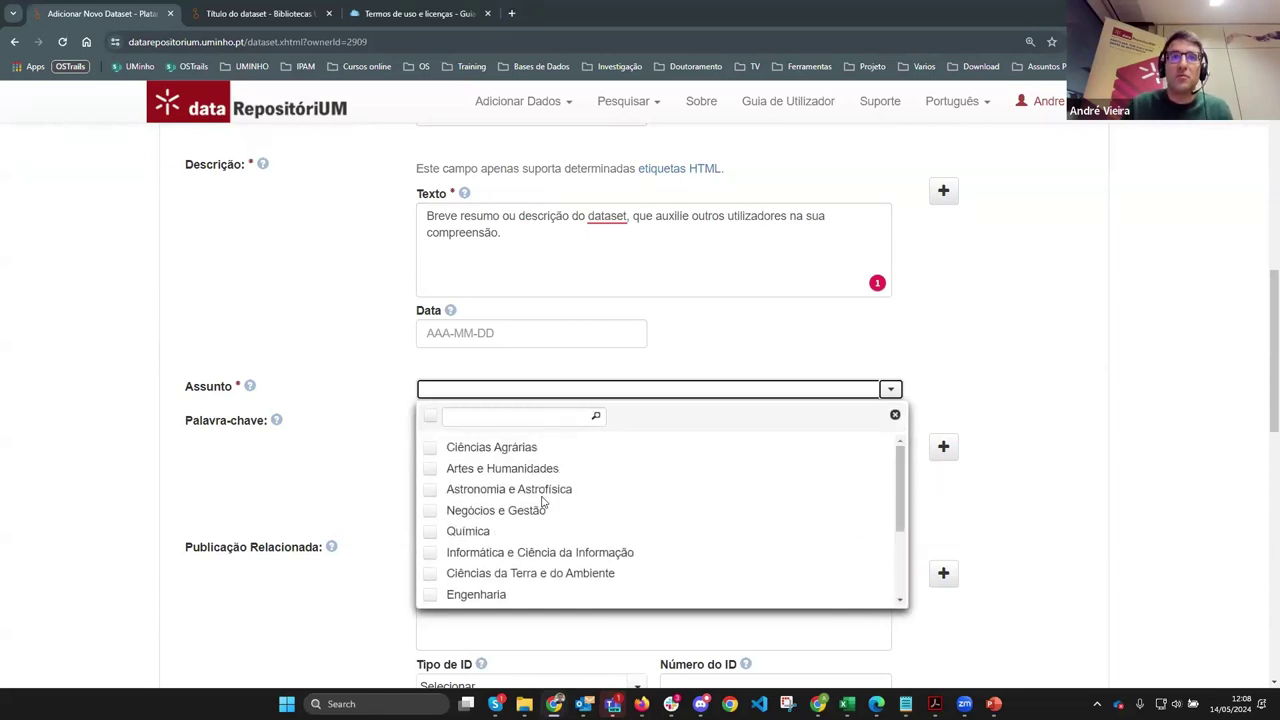
left_click(431, 513)
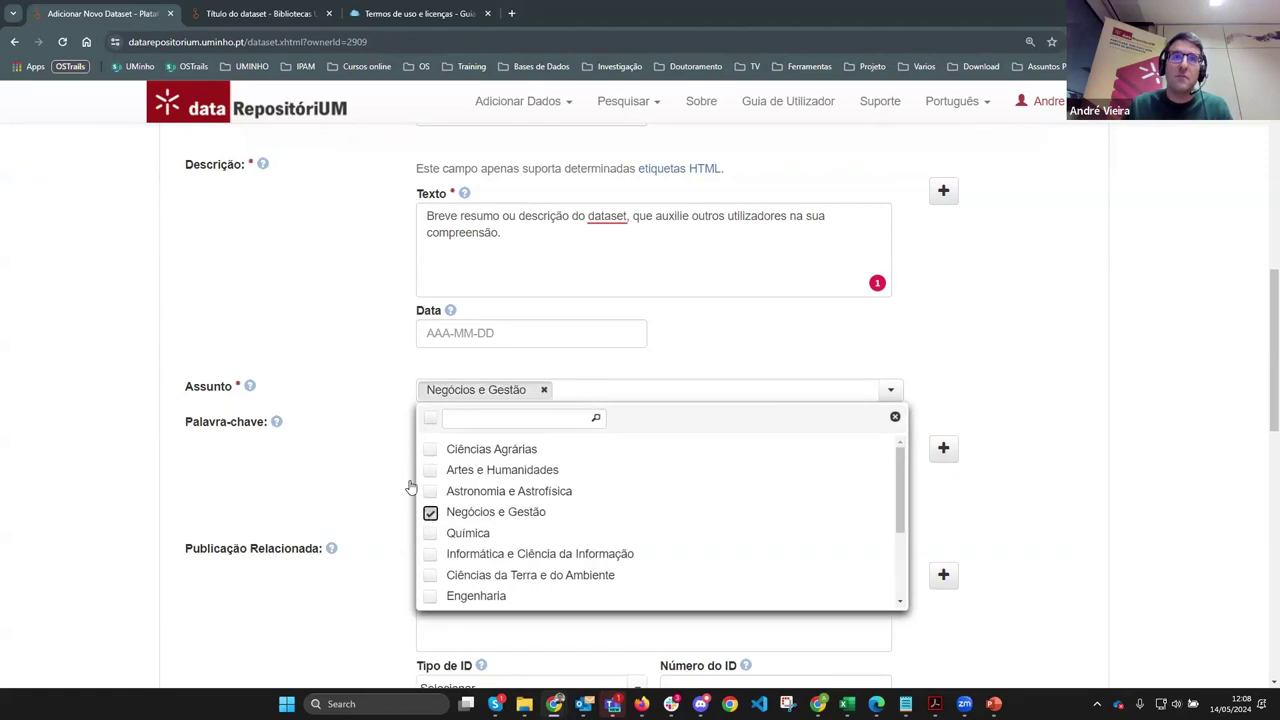
left_click(357, 466)
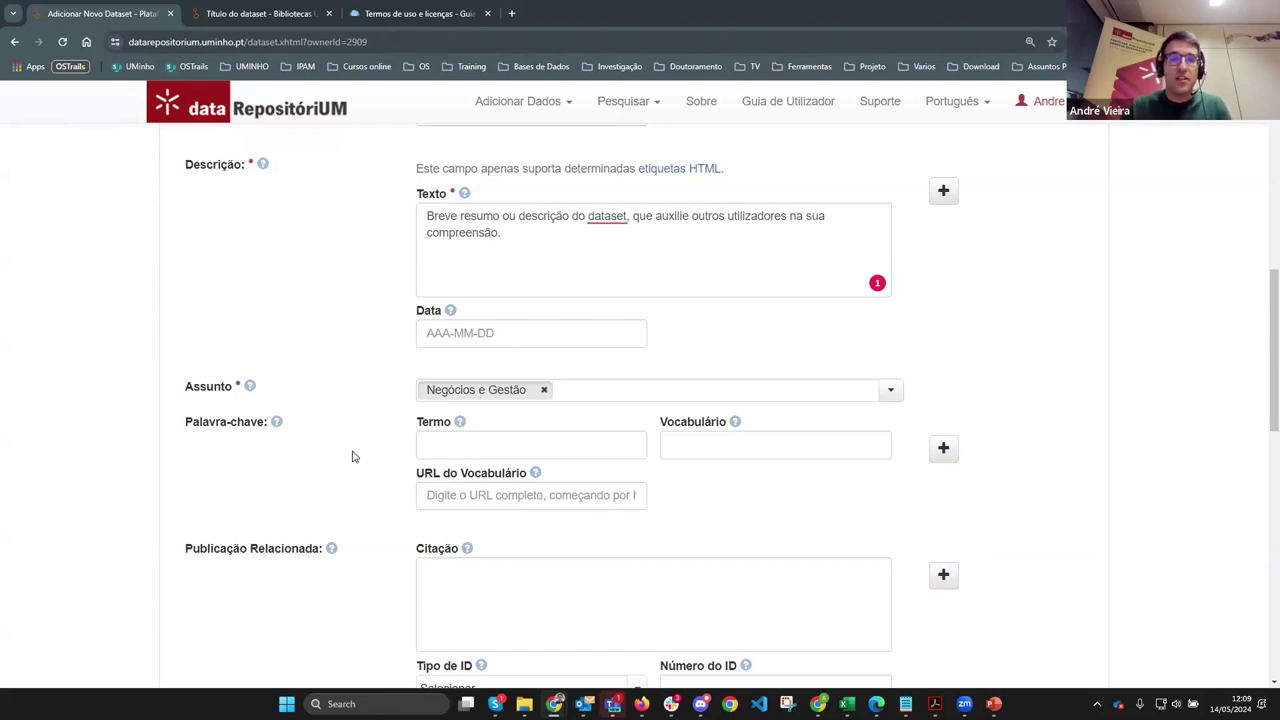
Step: Enter "Termo" as the Palavra-chave term and check the help for the keyword's term, vocabulary and vocabulary URL fields
left_click(491, 449)
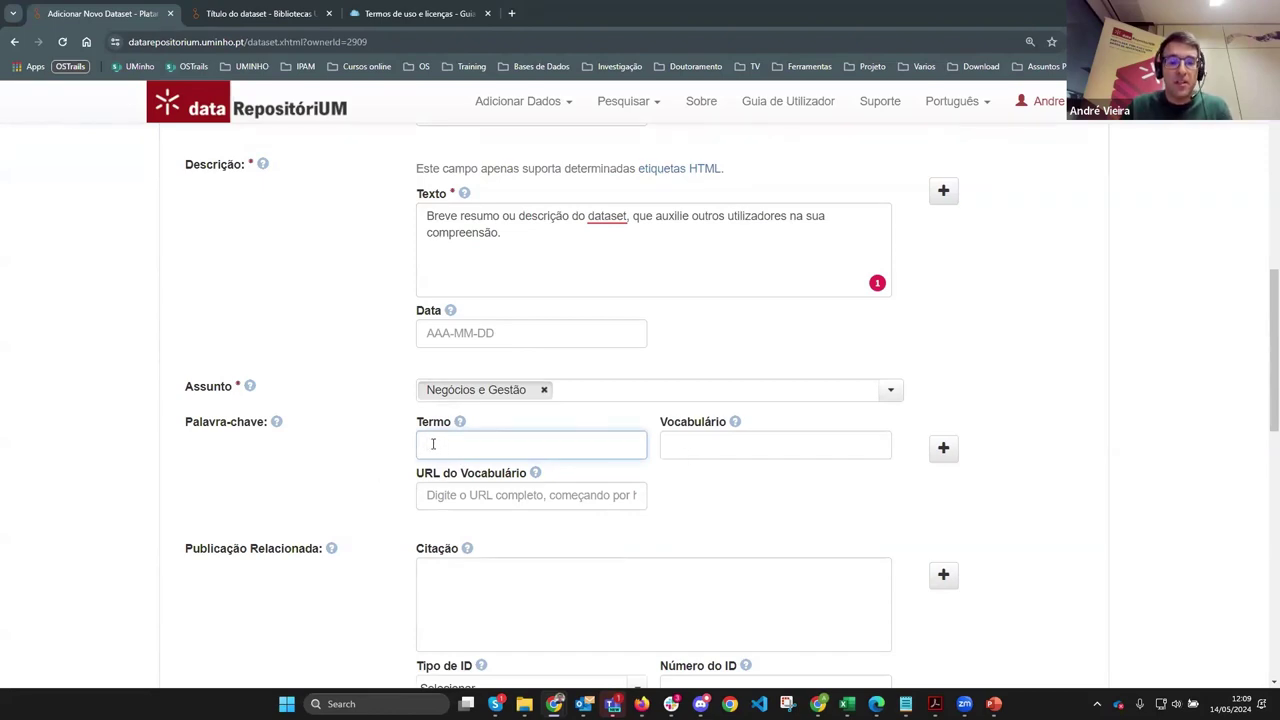
type("Termos")
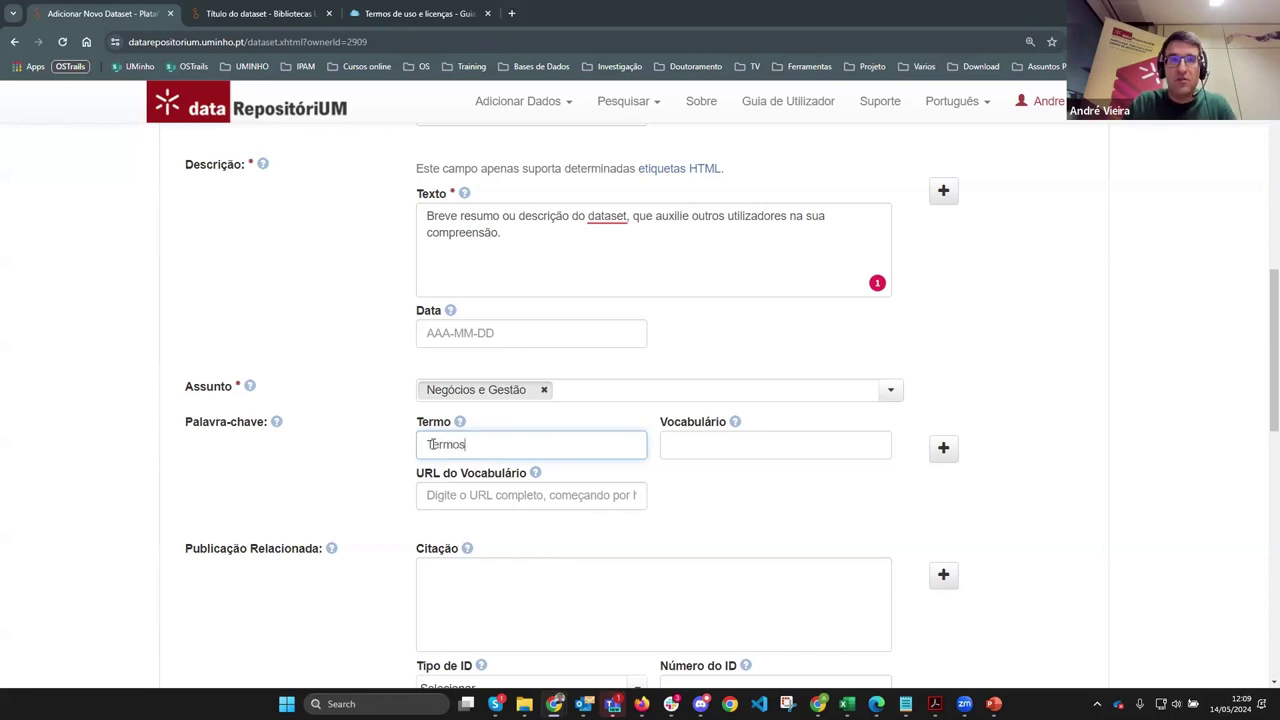
key("BackSpace")
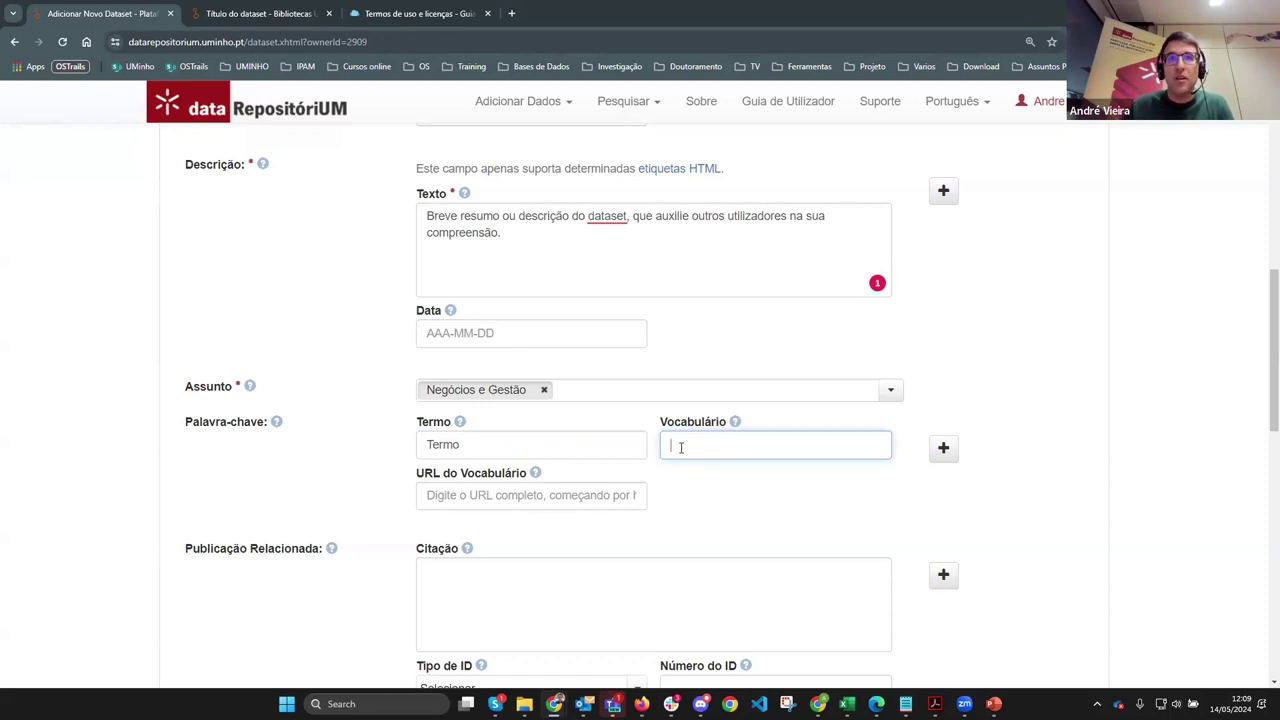
left_click(532, 492)
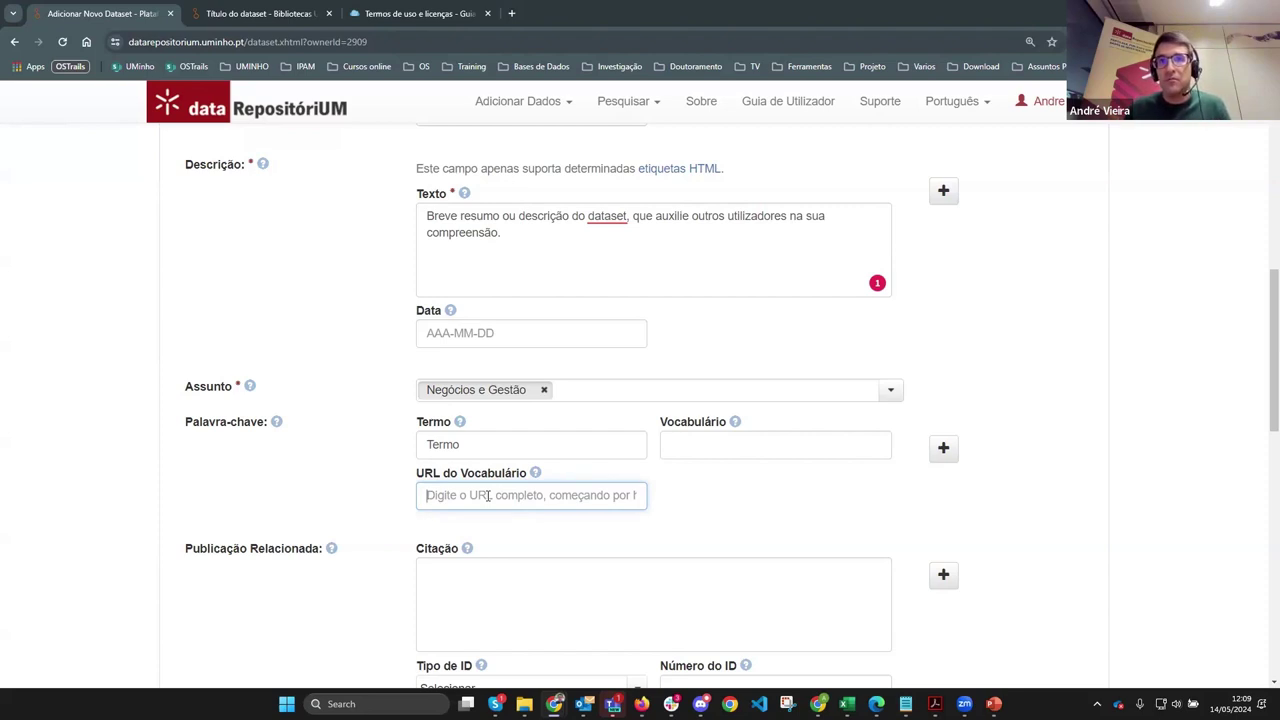
left_click(475, 446)
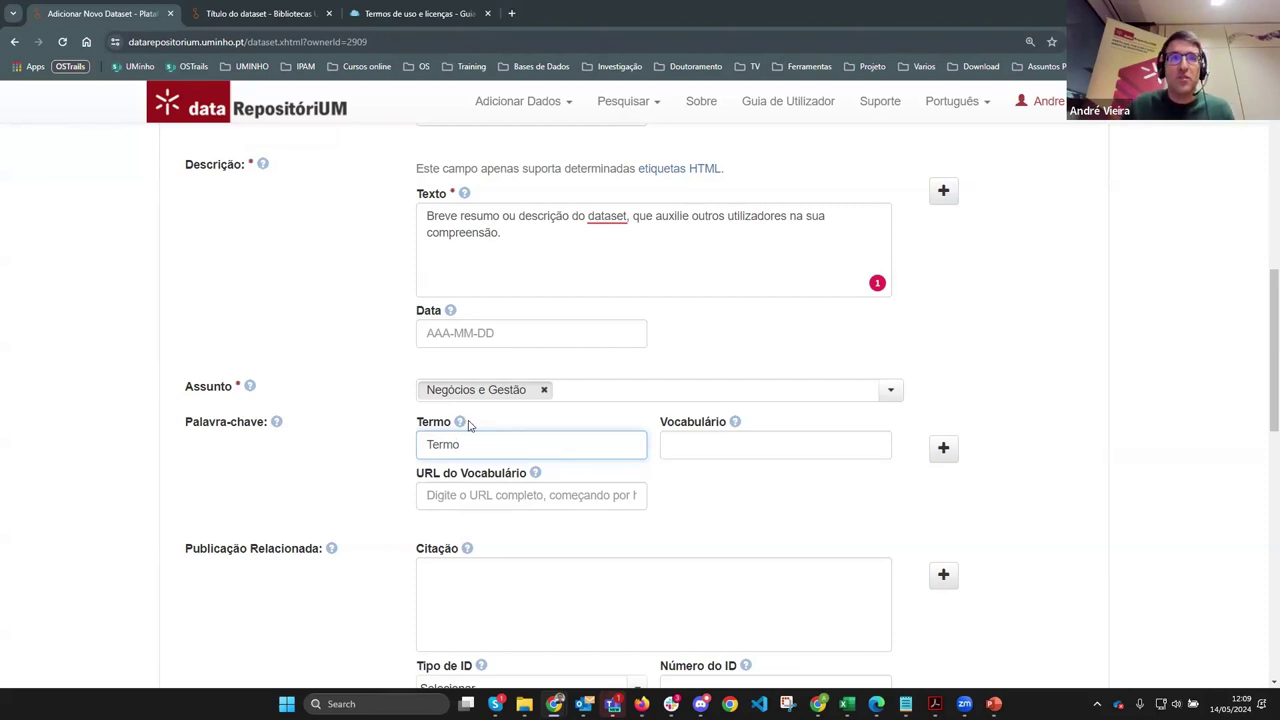
mouse_move(459, 424)
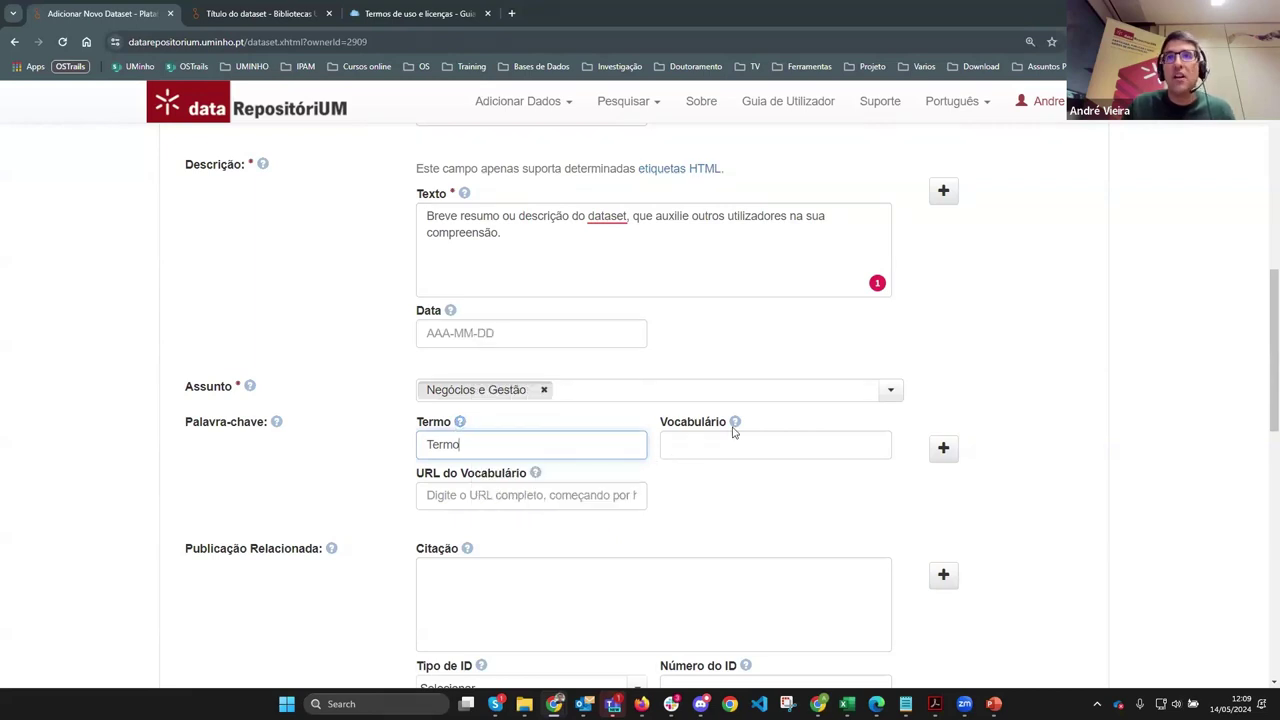
mouse_move(736, 428)
mouse_move(536, 475)
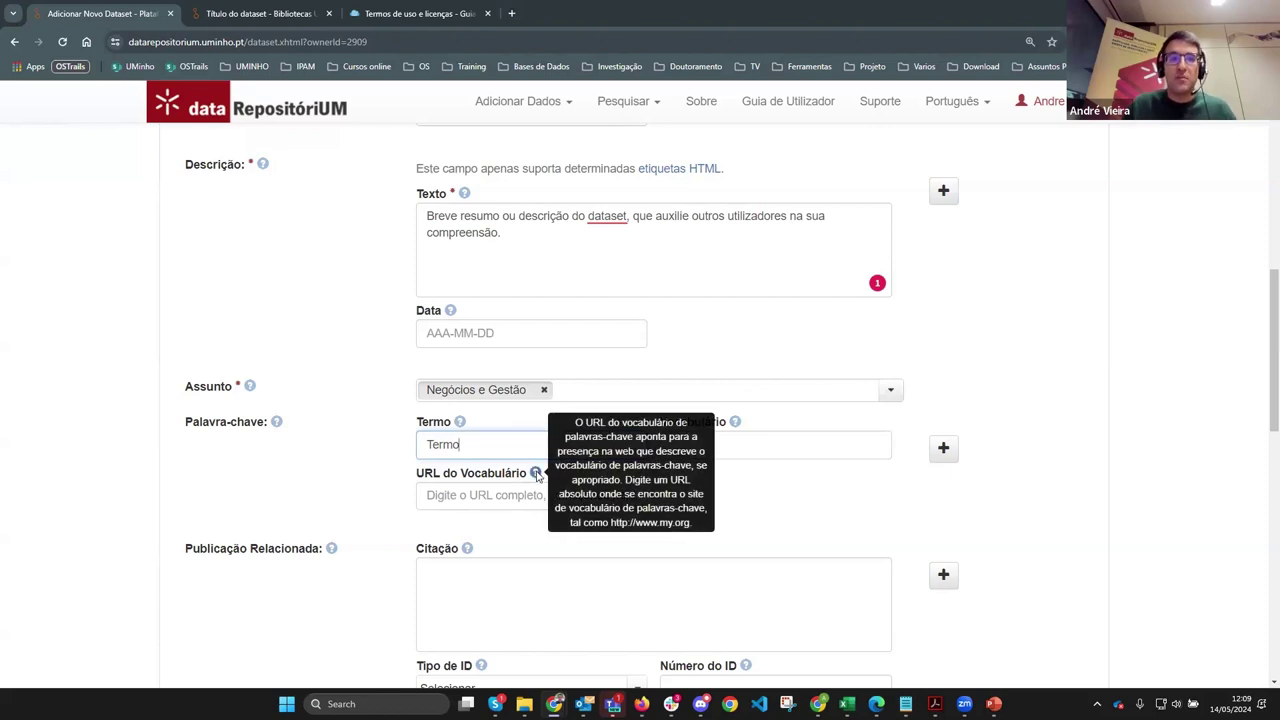
left_click(389, 507)
Step: Copy the "Interdisciplinary Project In Higher Education: Why Not?" reference from the Notepad note into the Citação field of Publicação Relacionada
scroll(360, 500, "down", 2)
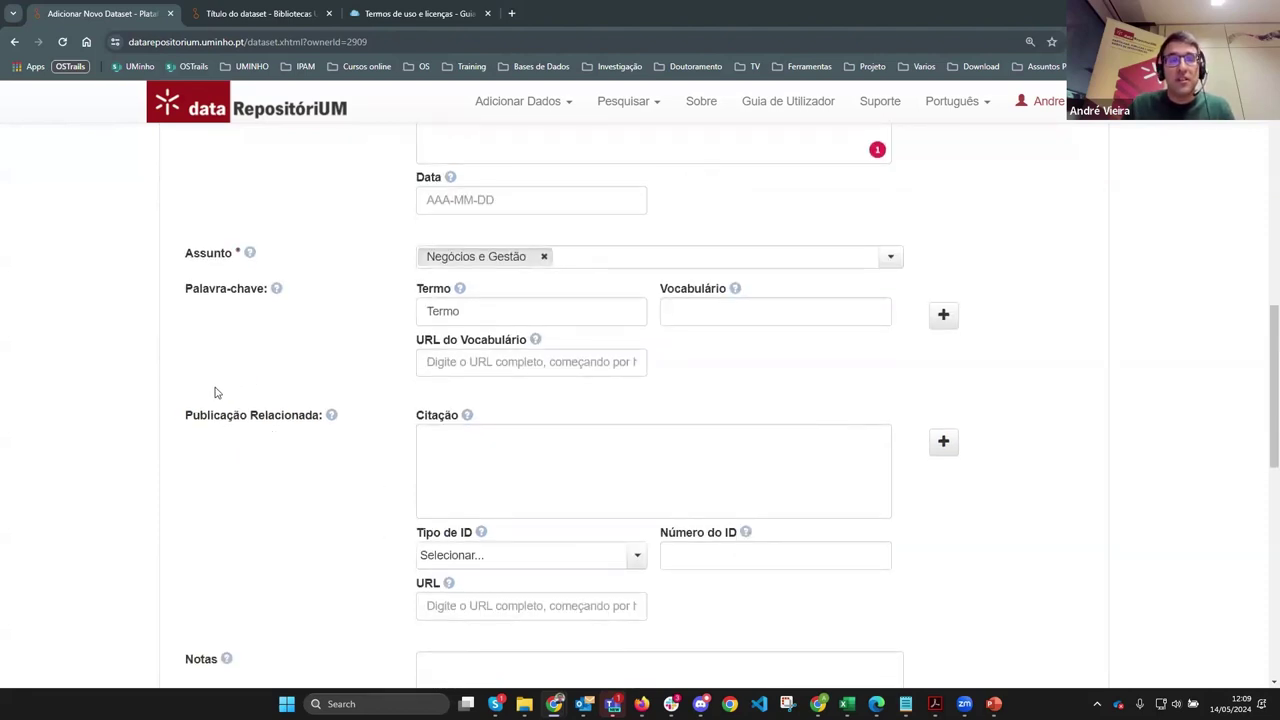
left_click(435, 453)
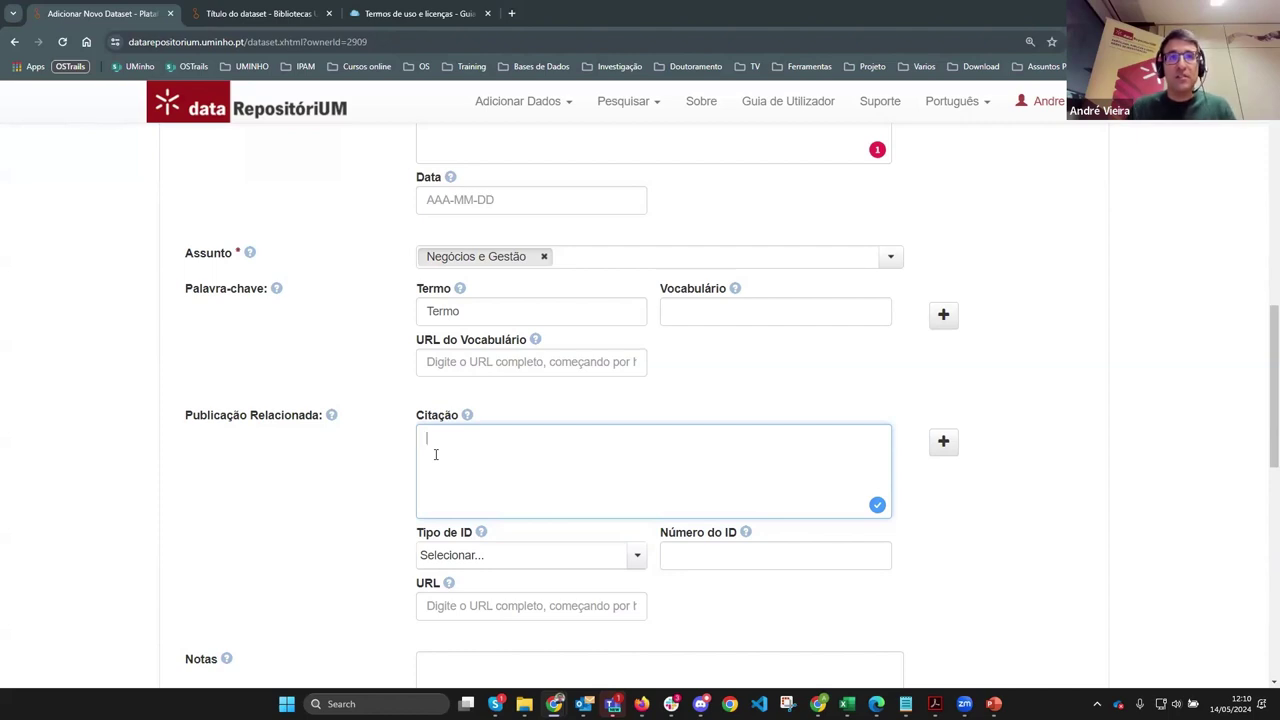
left_click(390, 481)
key("alt+Tab")
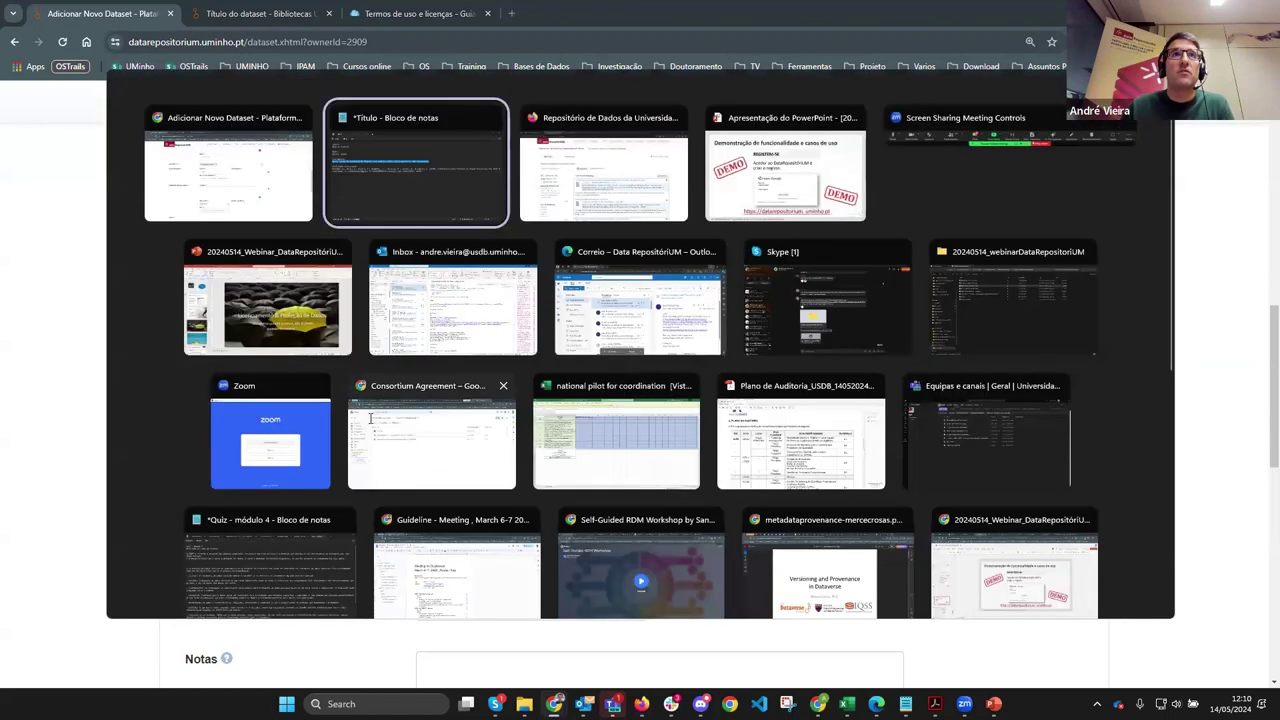
left_click_drag(562, 303, 107, 291)
key("ctrl+c")
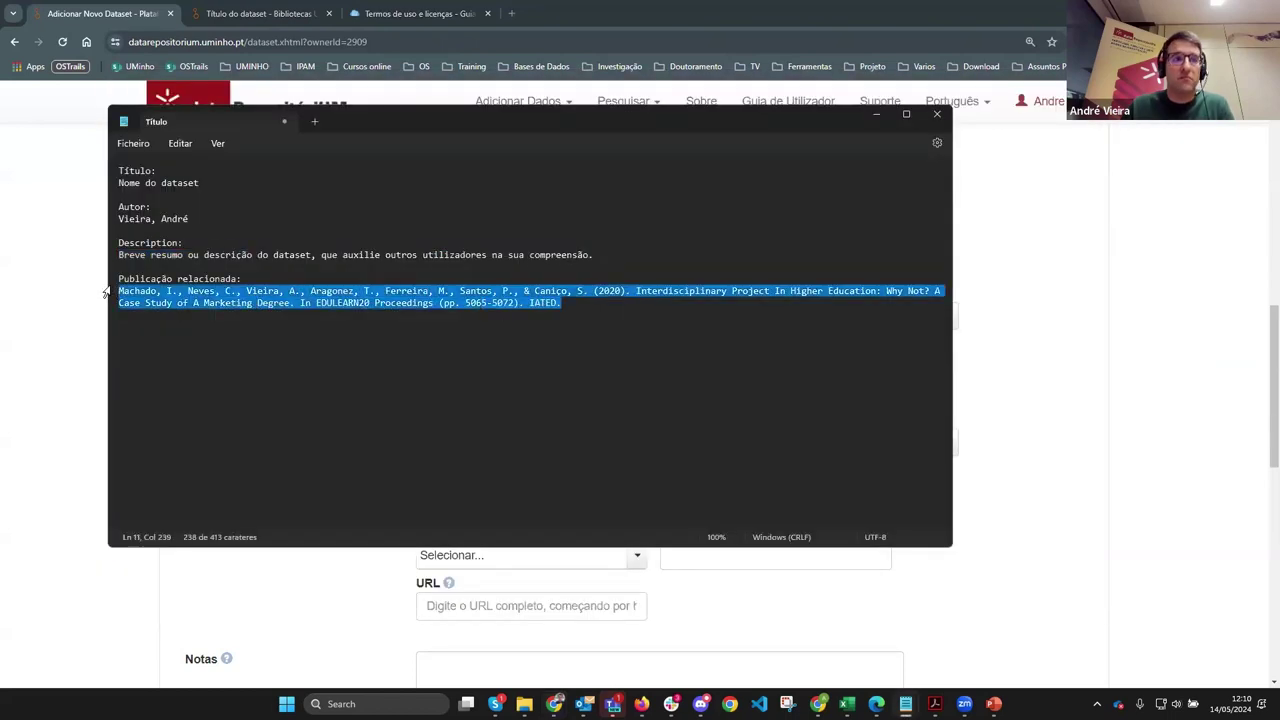
key("alt+Tab")
left_click(517, 494)
key("ctrl+v")
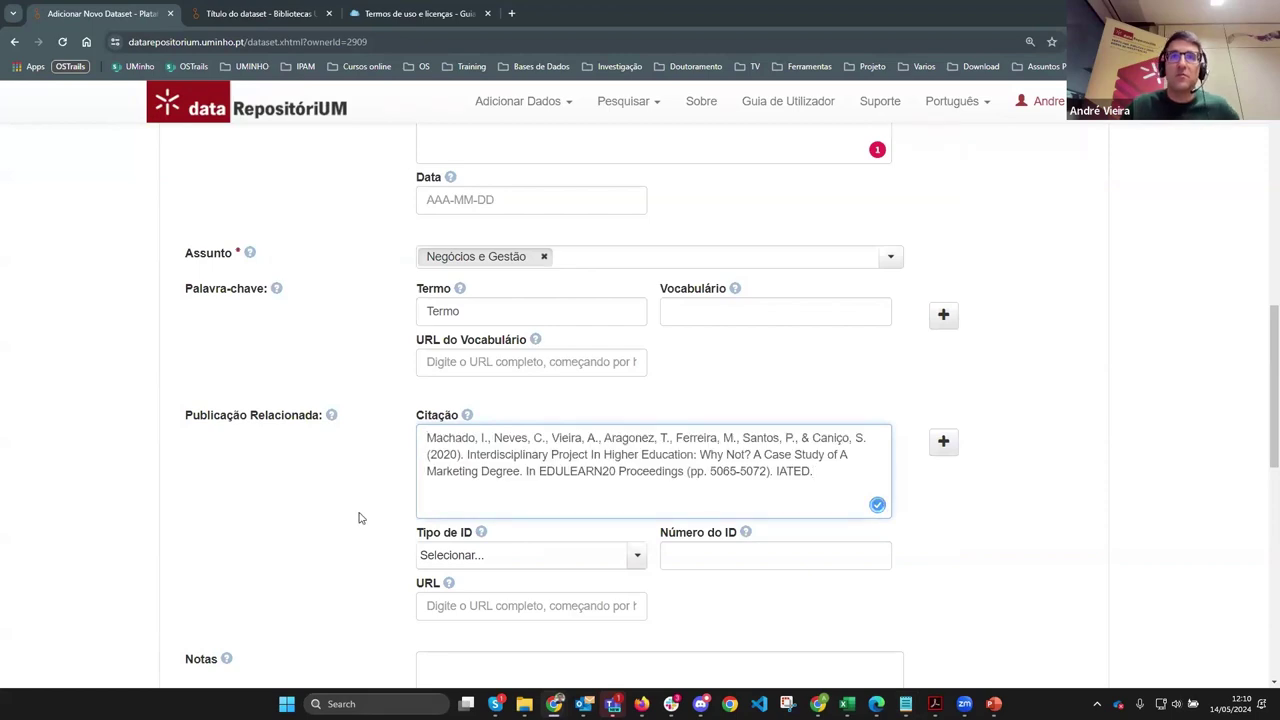
left_click(400, 471)
Step: Set the related publication's Tipo de ID to doi and go to its empty Número do ID field
scroll(329, 491, "down", 1)
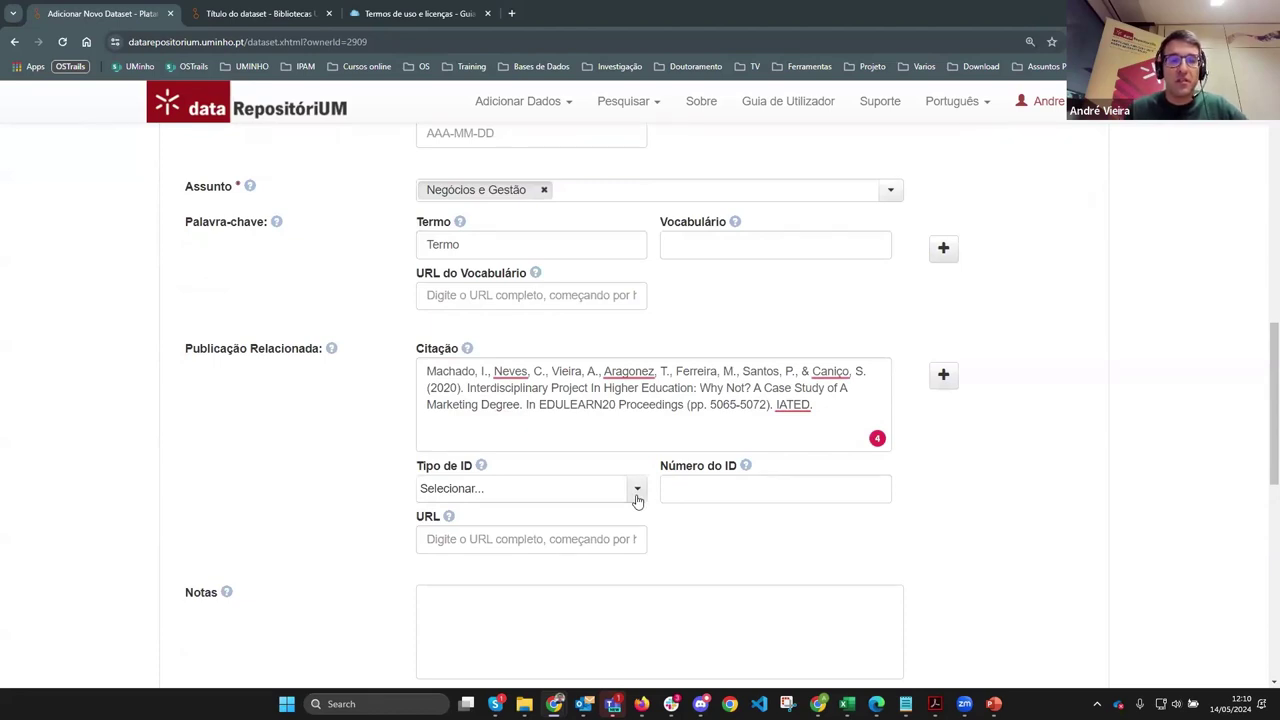
left_click(637, 497)
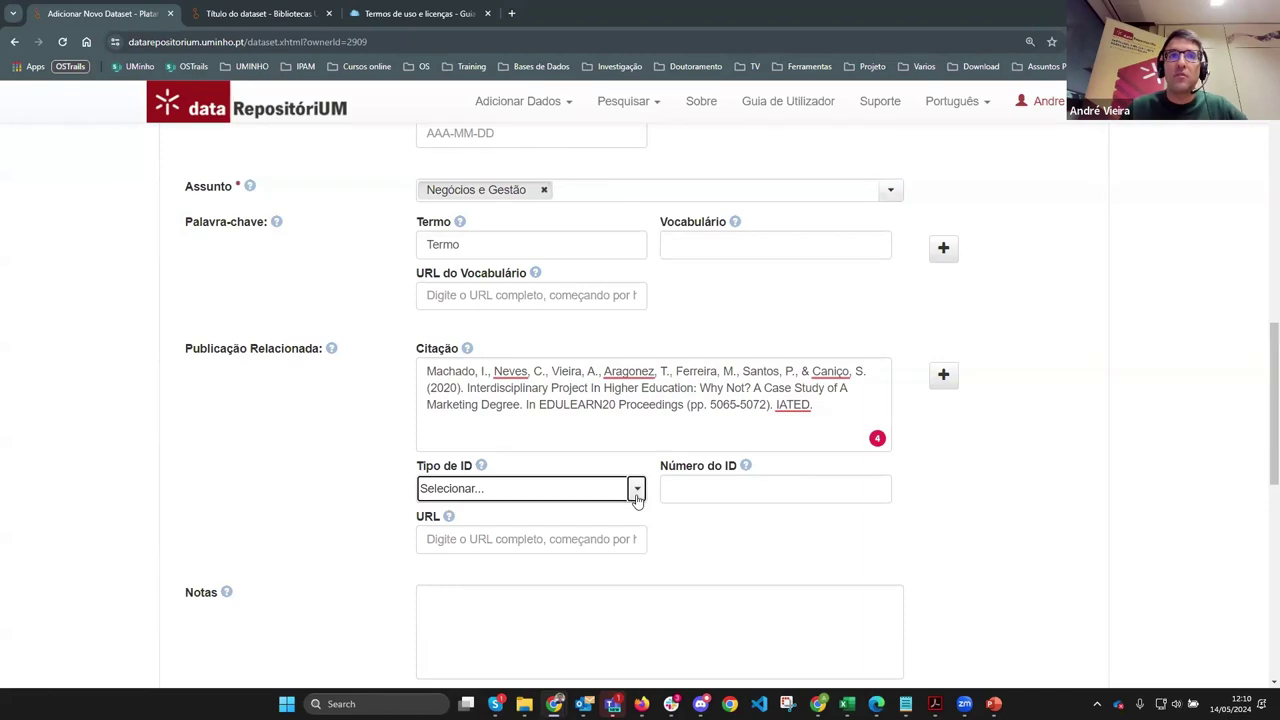
scroll(560, 560, "down", 1)
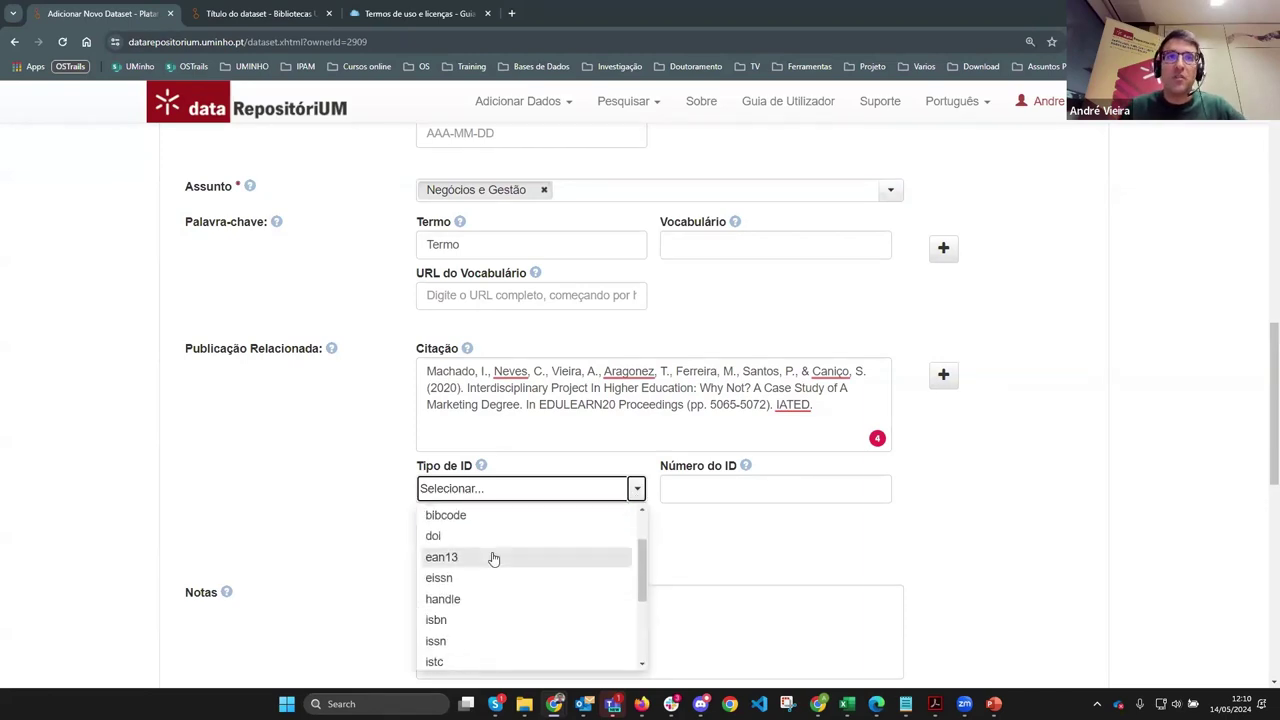
left_click(456, 518)
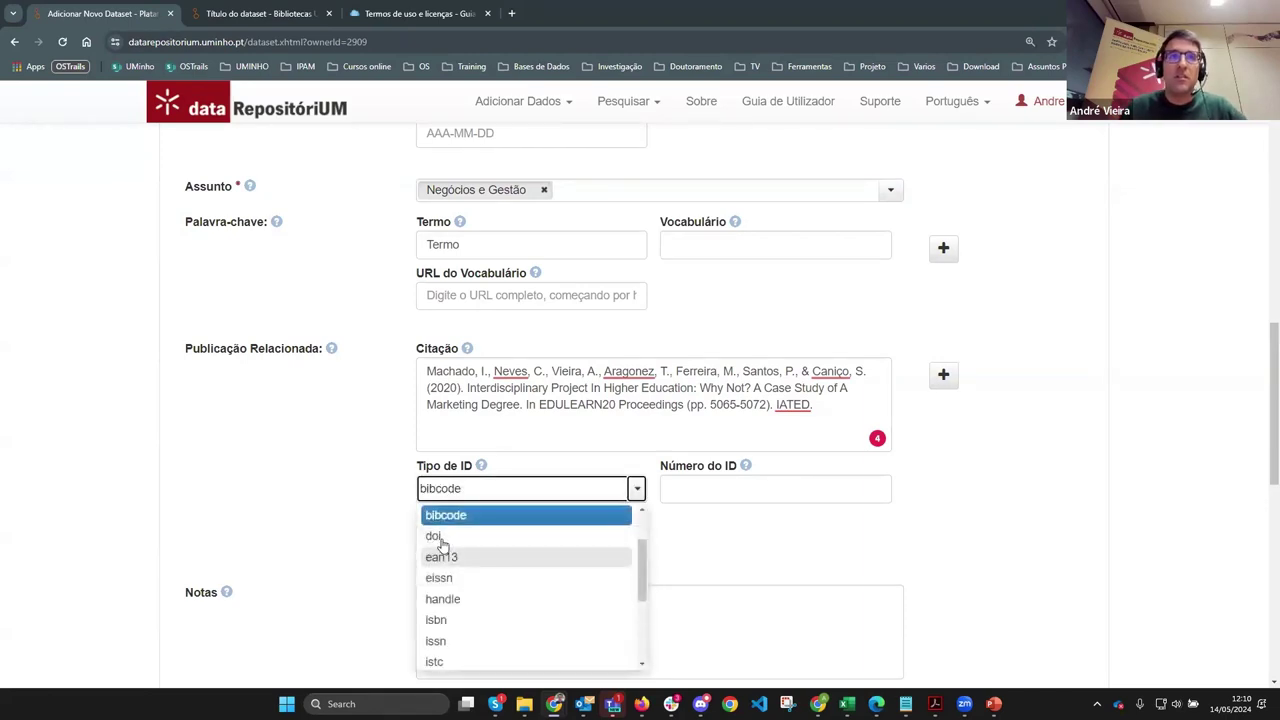
left_click(440, 535)
left_click(724, 492)
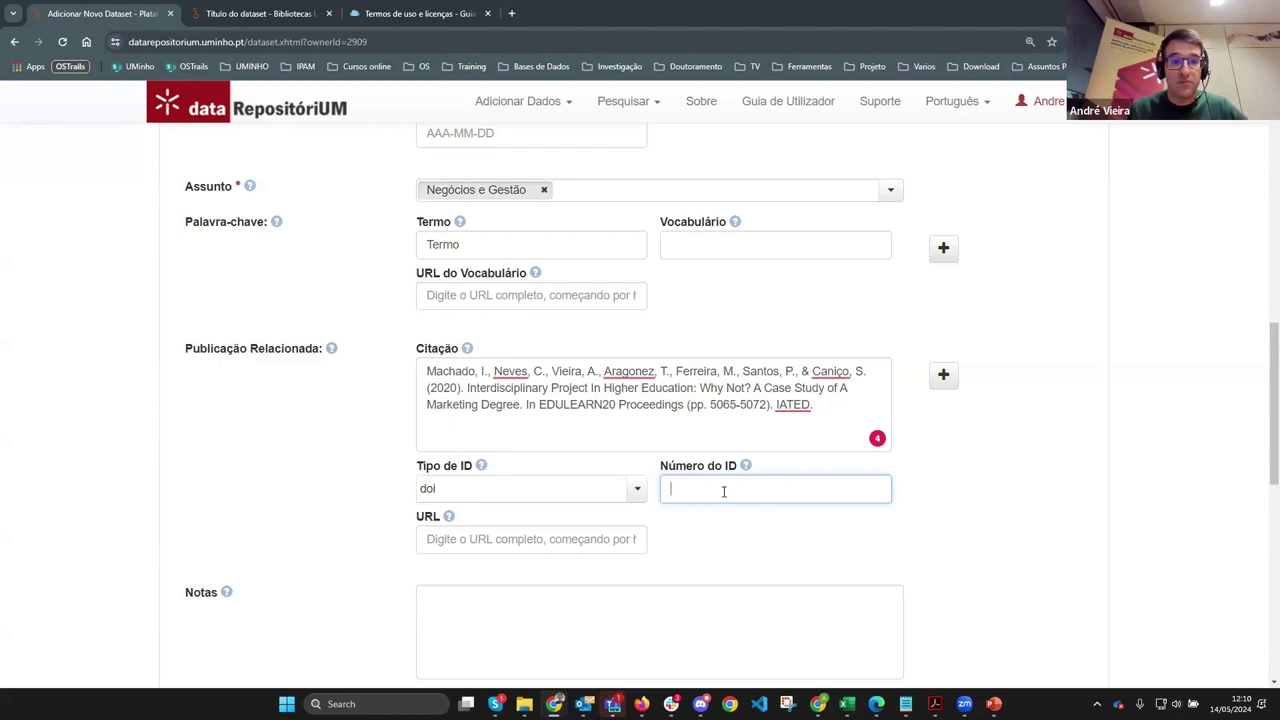
Step: Change the related publication's Tipo de ID to handle and look over the Notas, Depositante and Data de Depósito fields
left_click(637, 488)
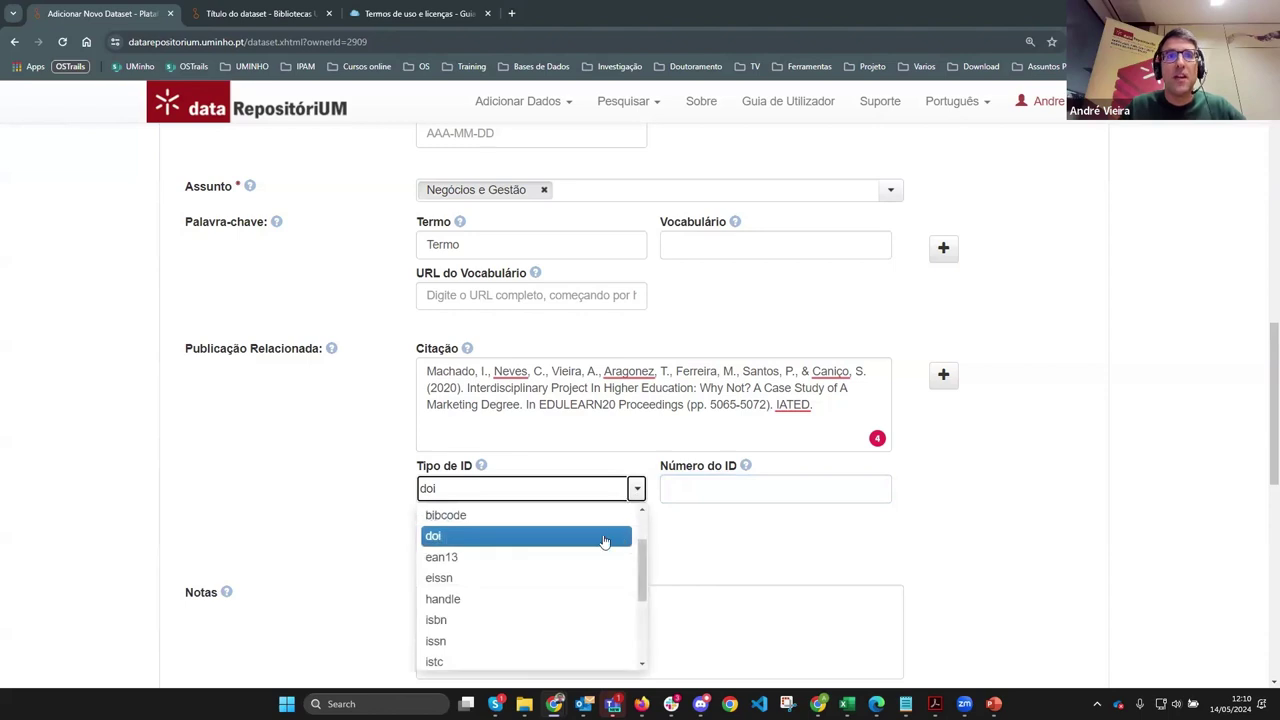
left_click(460, 599)
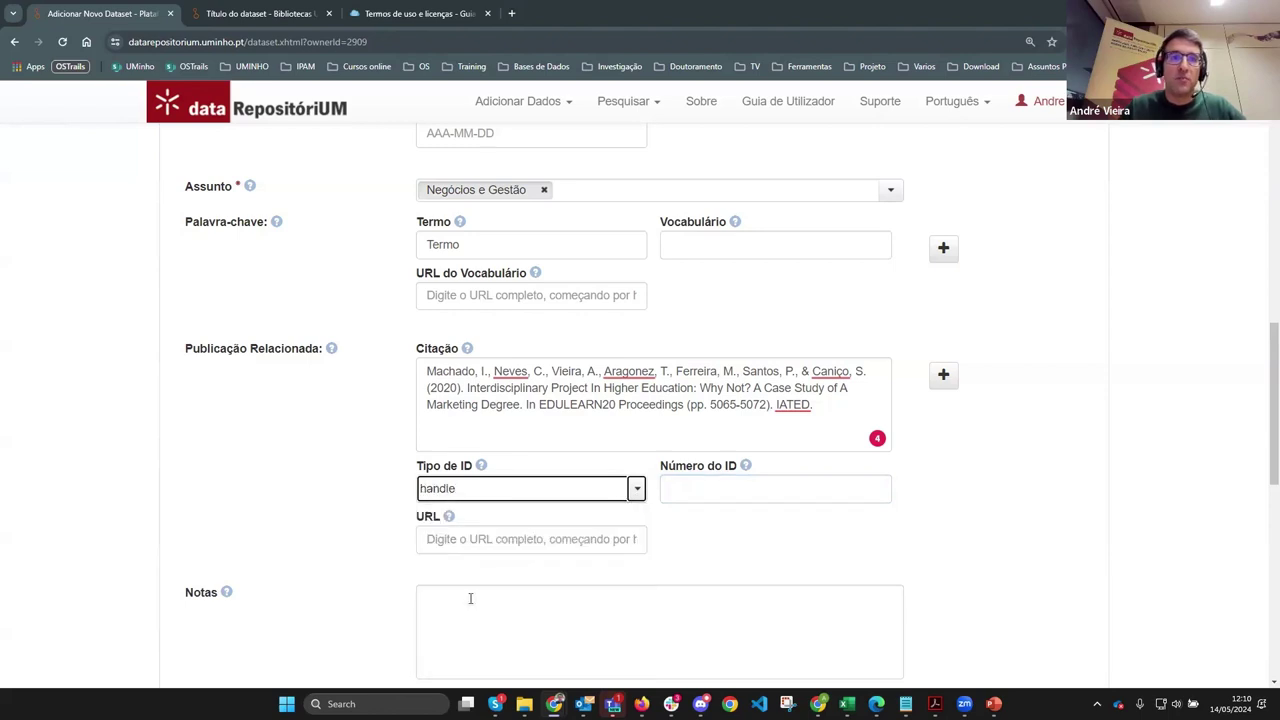
left_click(694, 488)
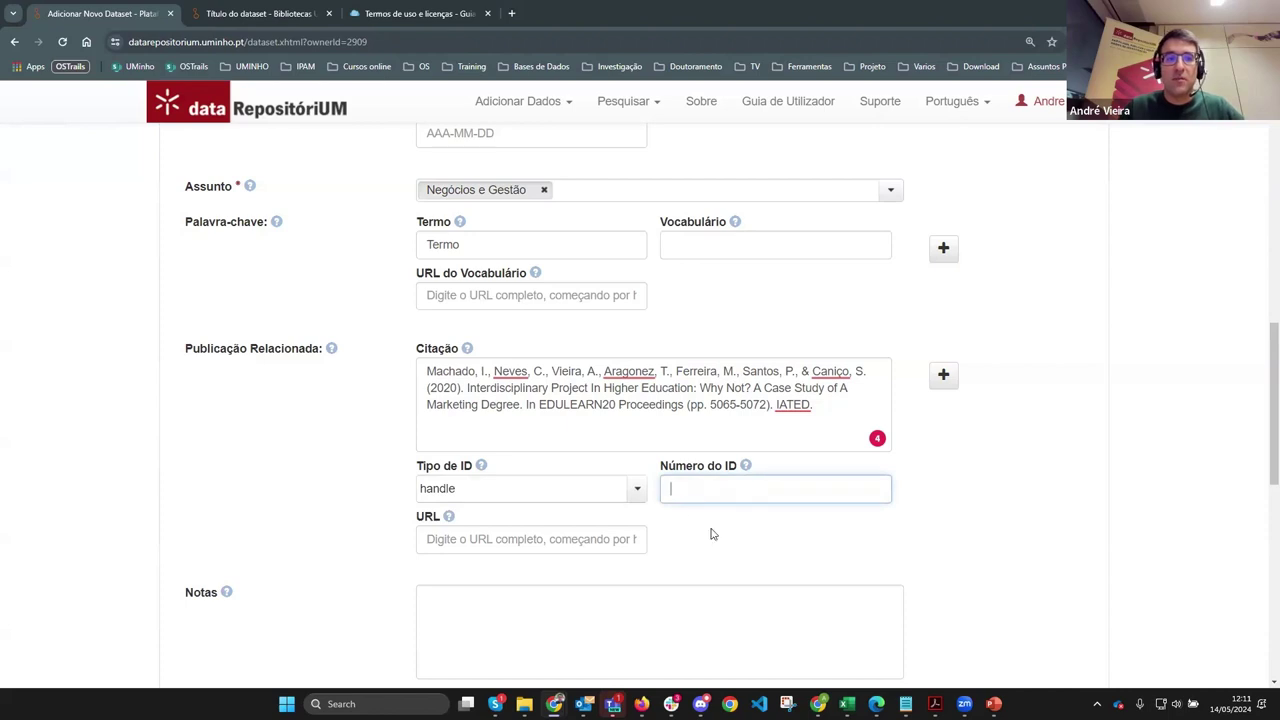
left_click(362, 545)
scroll(364, 541, "down", 2)
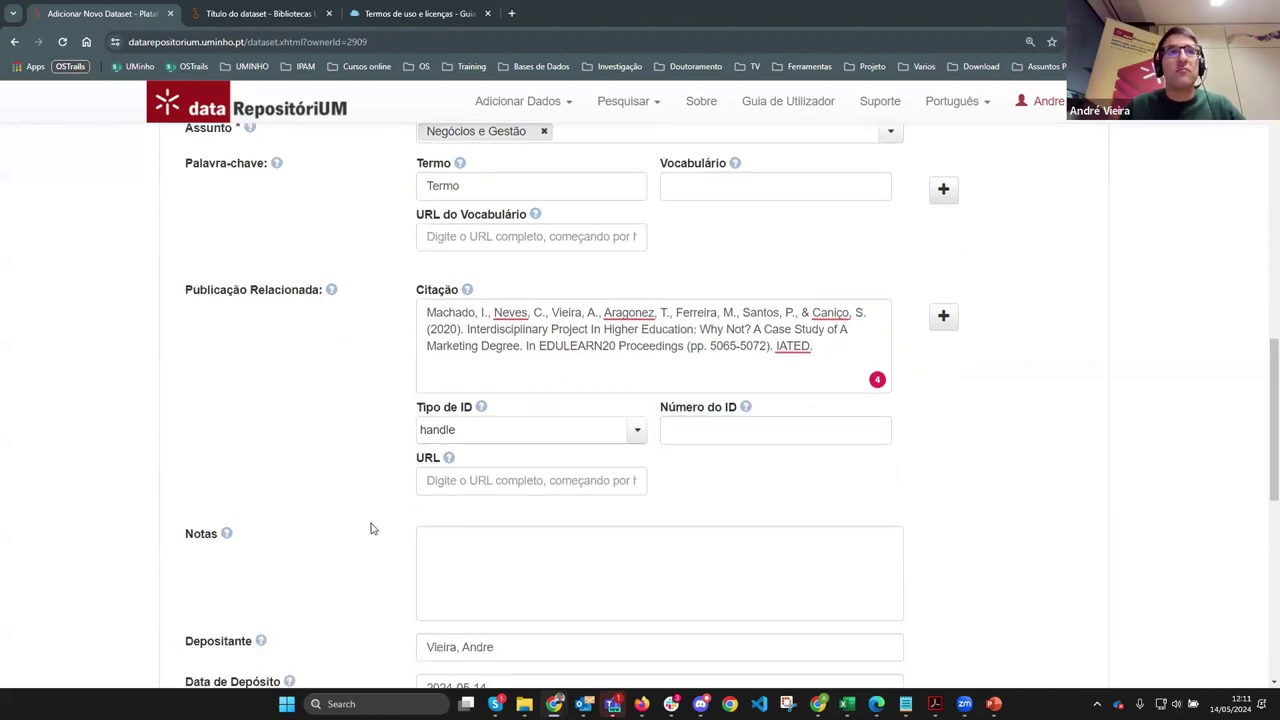
scroll(368, 518, "down", 1)
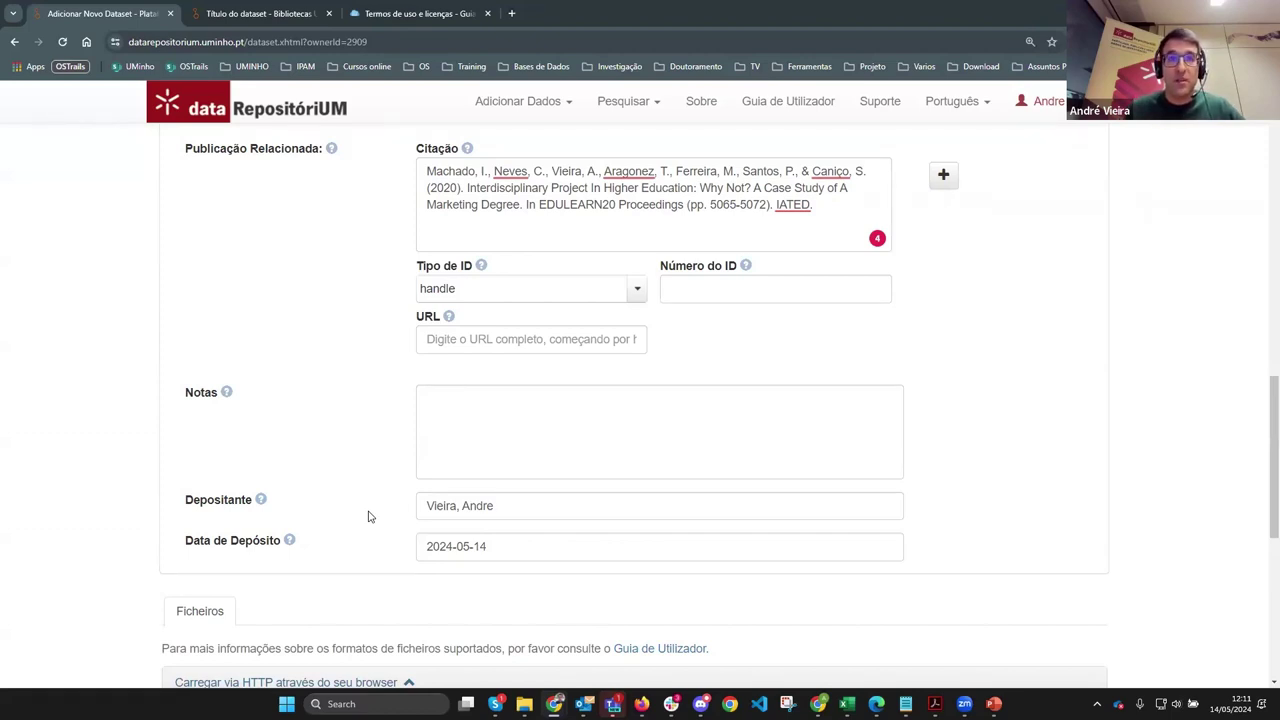
Step: Go to the new dataset's Ficheiros upload area and bring up the "Dataset exemplo" folder in File Explorer
scroll(360, 525, "down", 2)
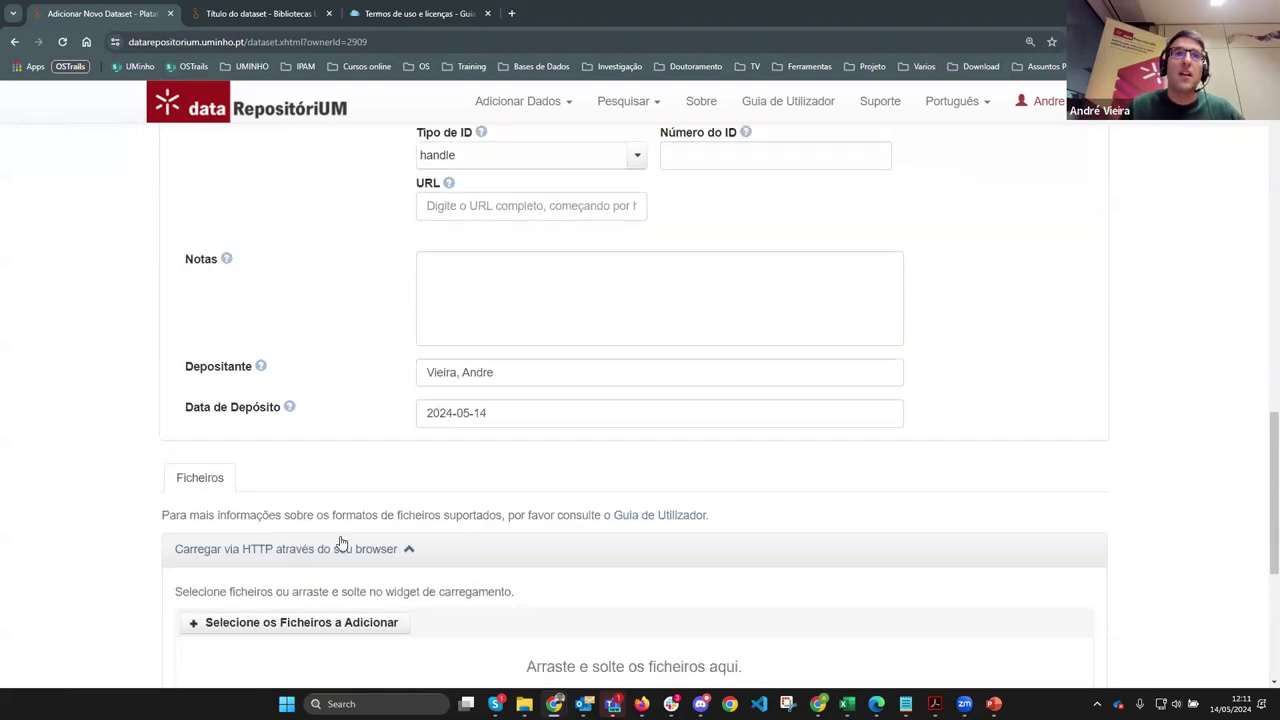
scroll(200, 560, "down", 1)
scroll(138, 547, "down", 1)
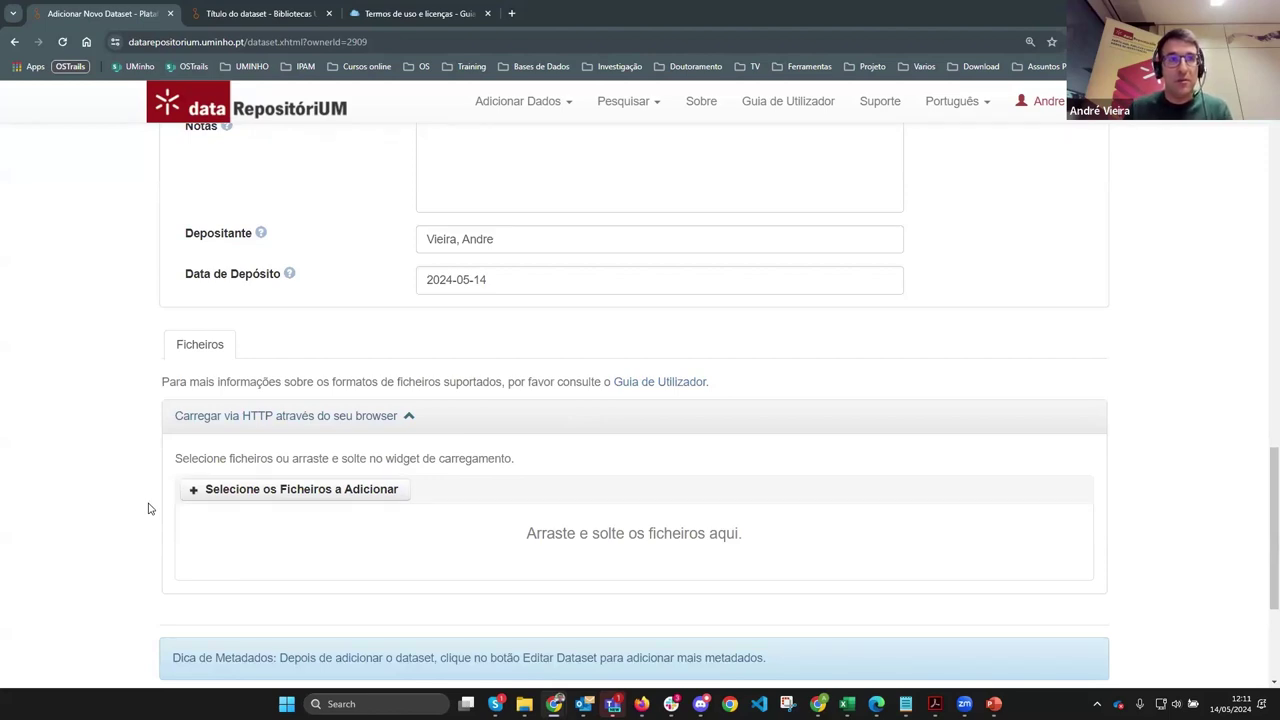
scroll(153, 522, "down", 1)
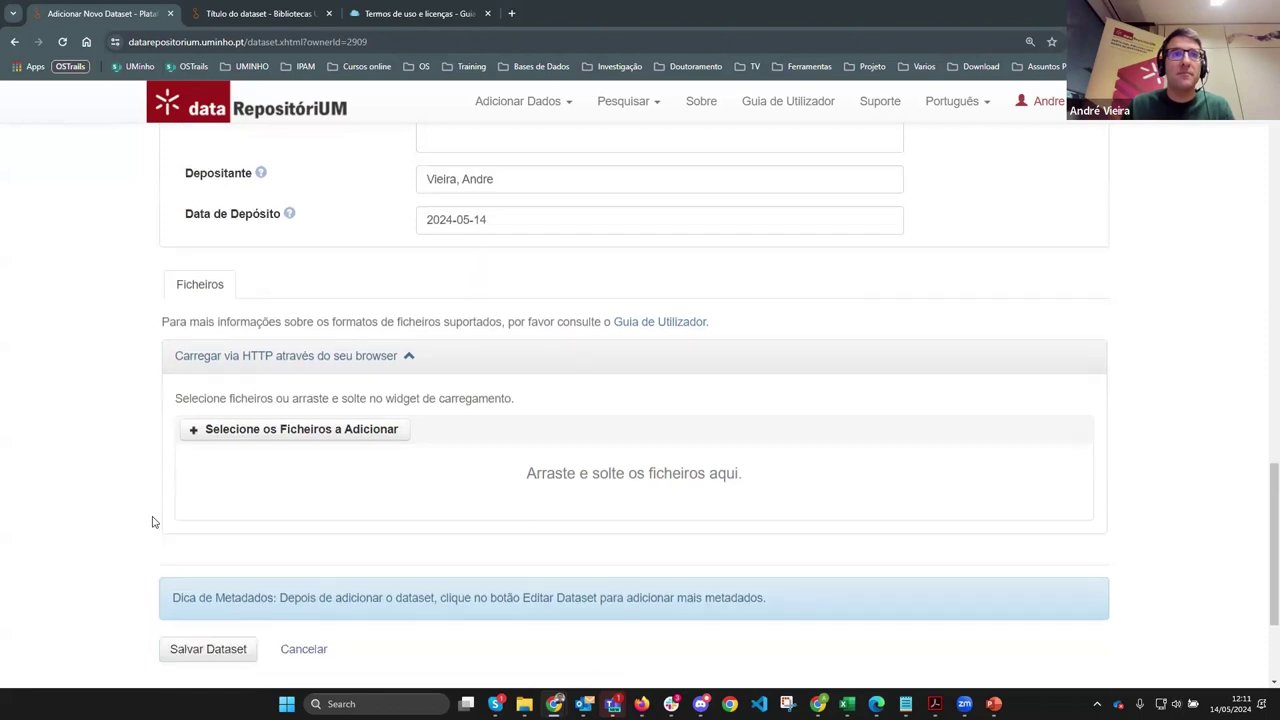
scroll(153, 522, "down", 1)
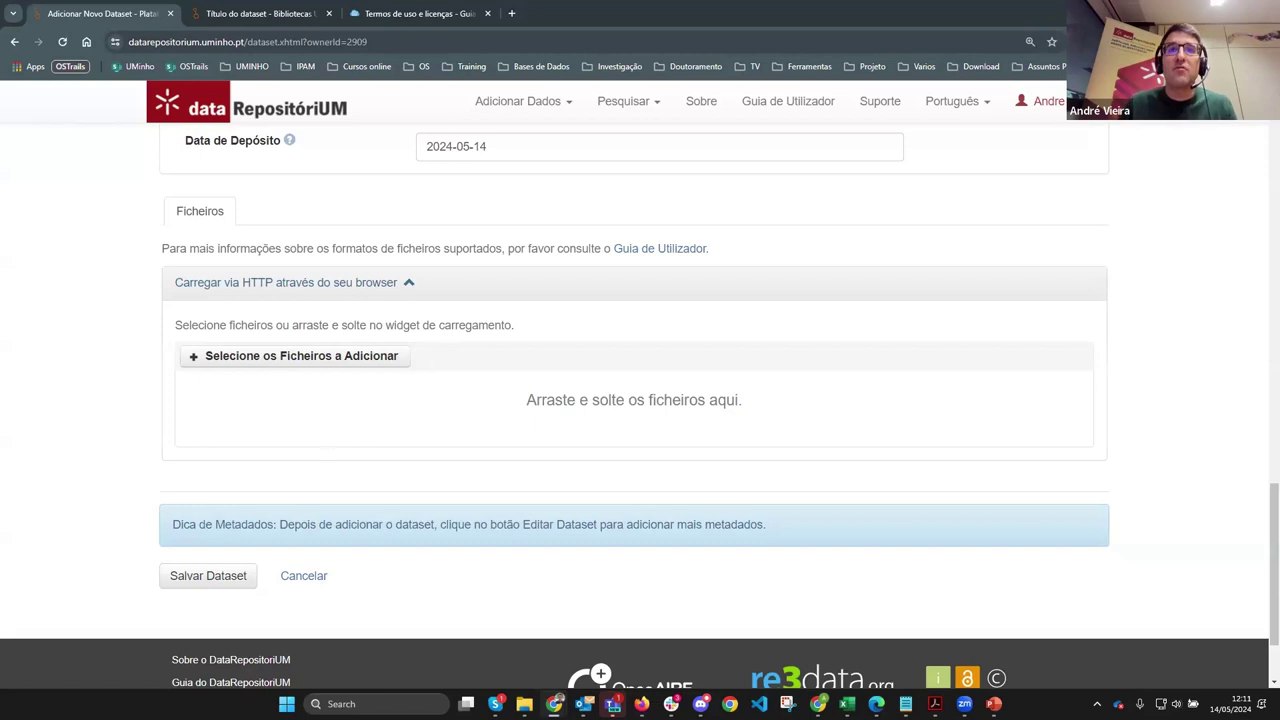
mouse_move(524, 703)
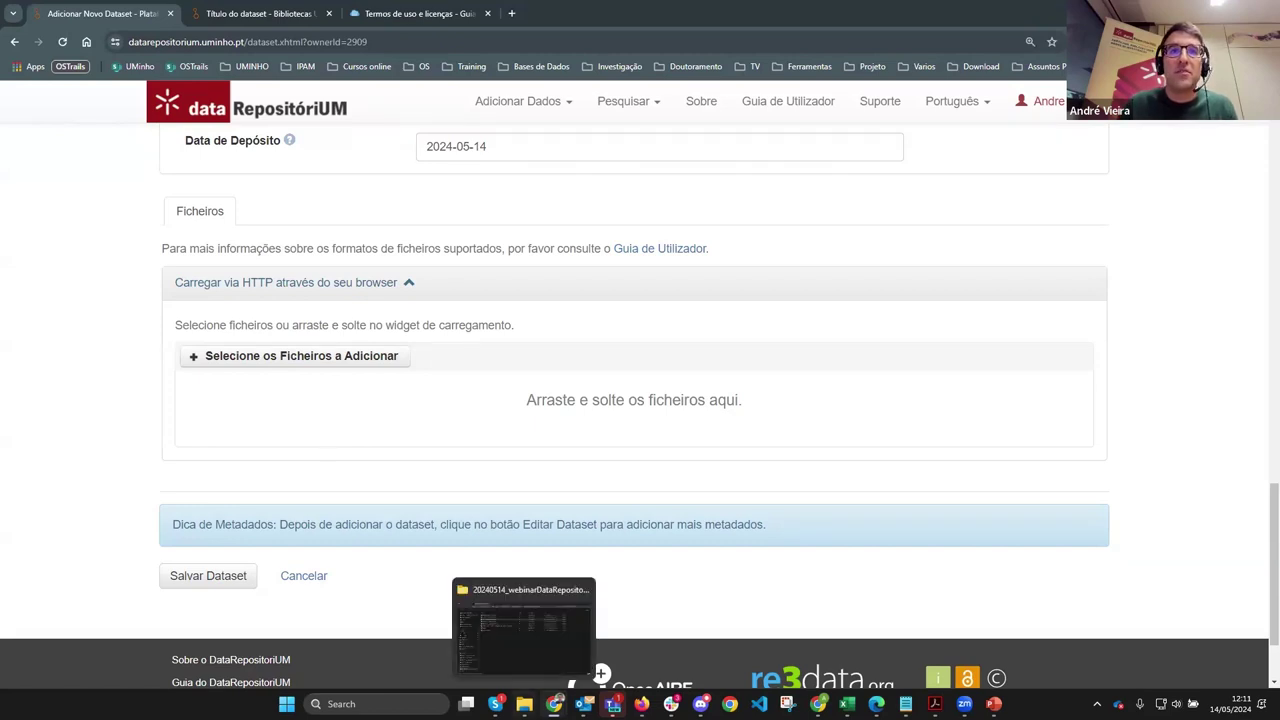
left_click(525, 654)
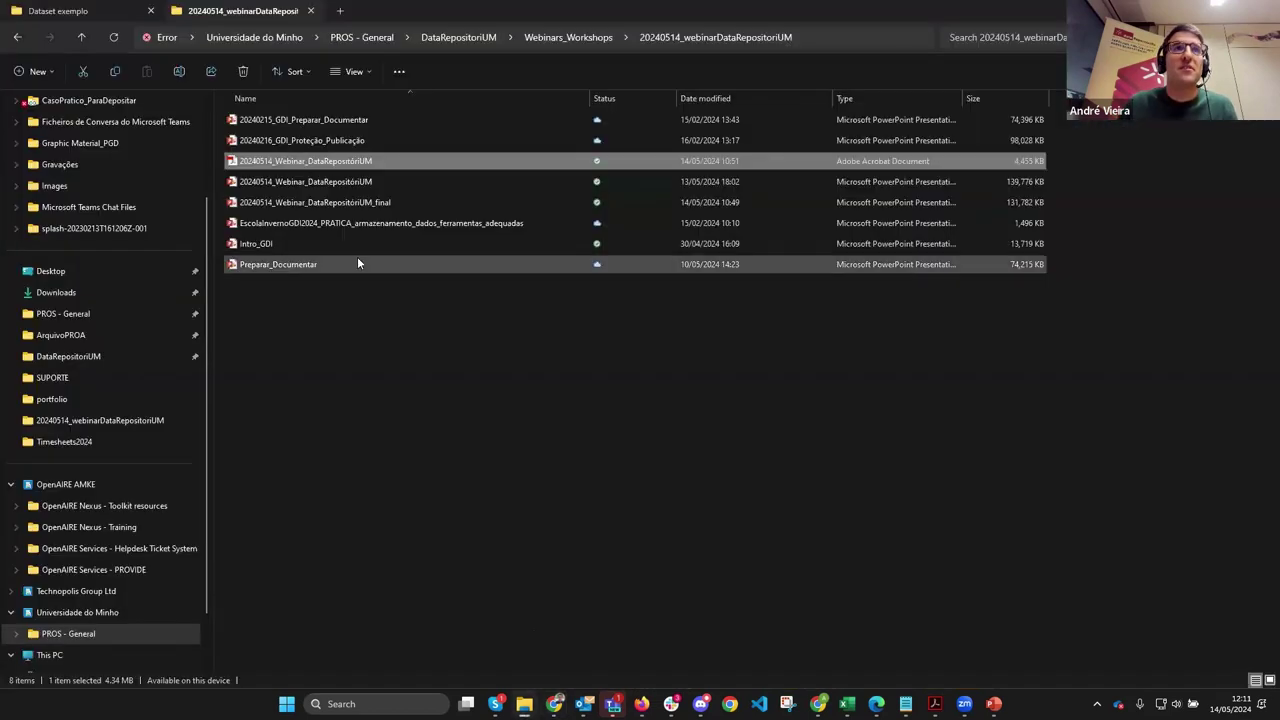
left_click(112, 10)
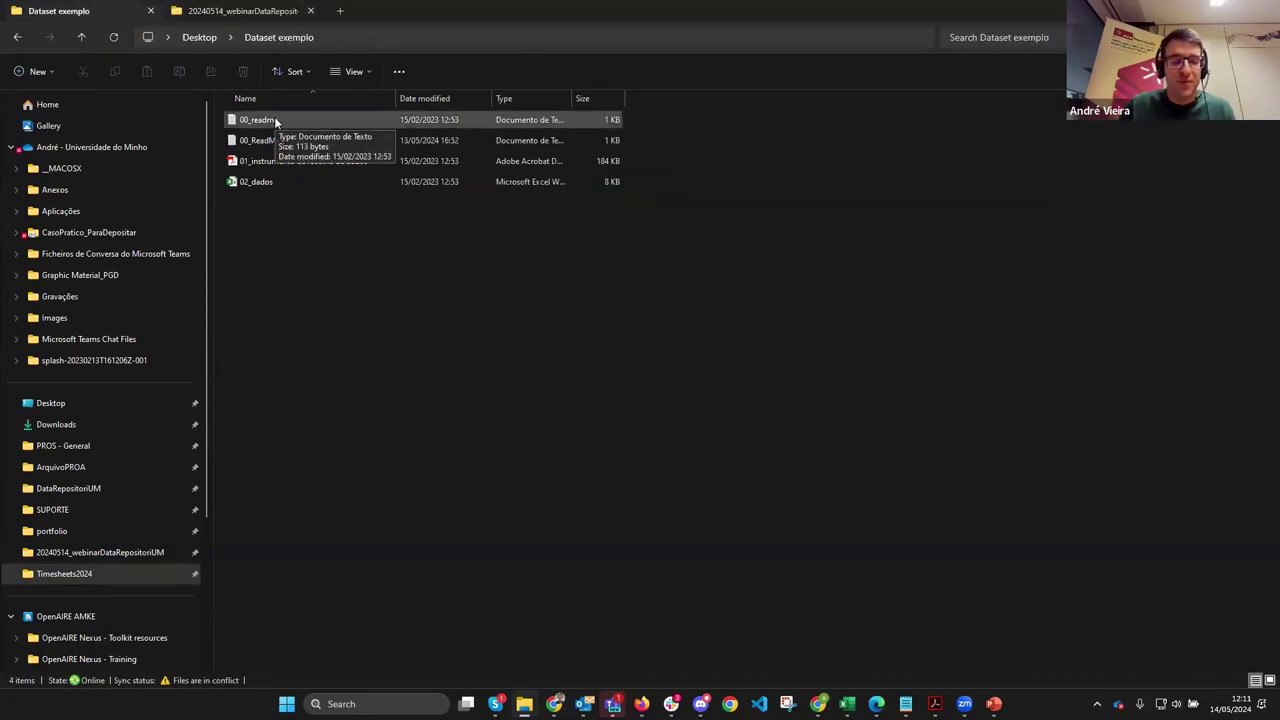
Step: Upload 00_readme, 01_instrumento de recolha de dados and 02_dados to the new dataset from the "Dataset exemplo" folder
left_click(277, 121)
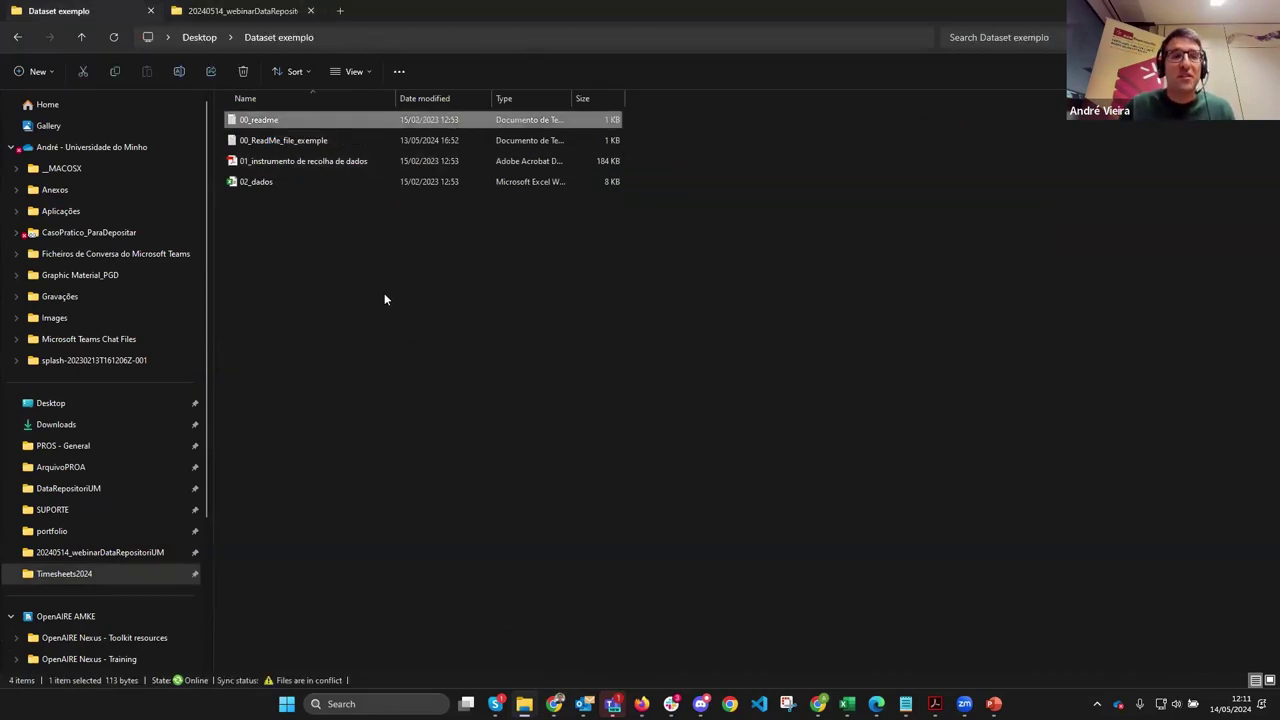
left_click(290, 161, "ctrl")
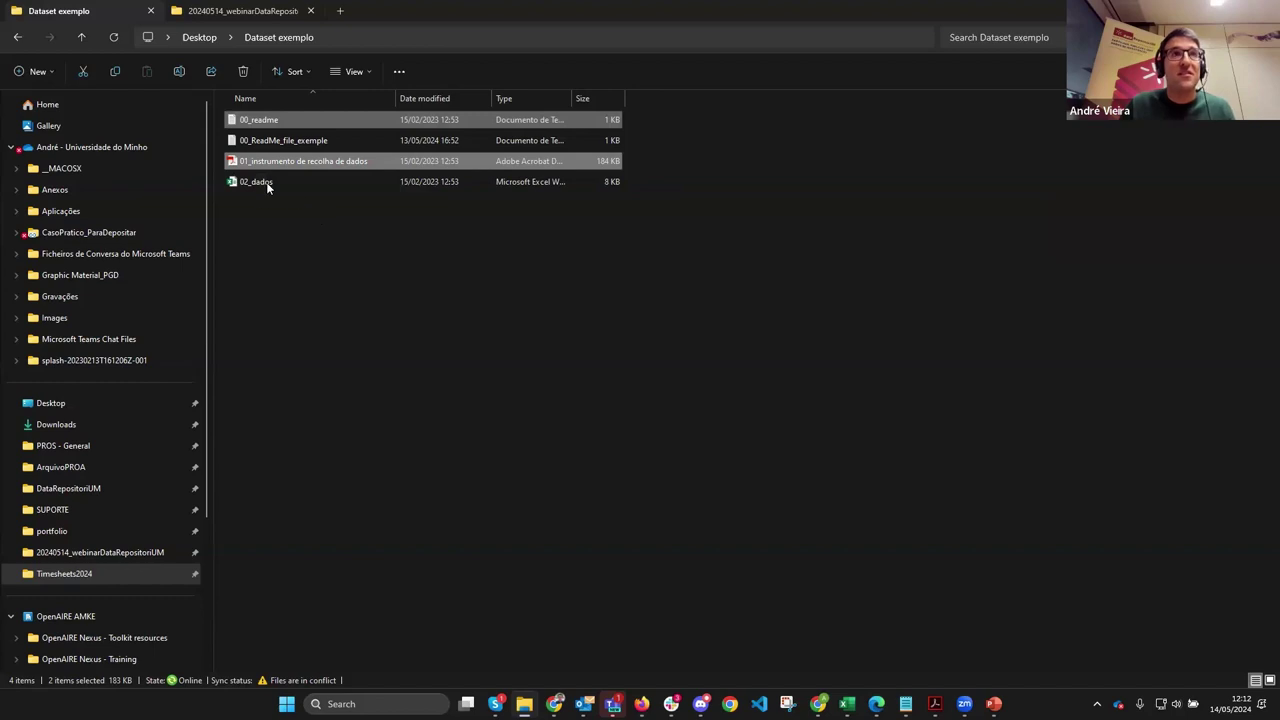
left_click(269, 181, "ctrl")
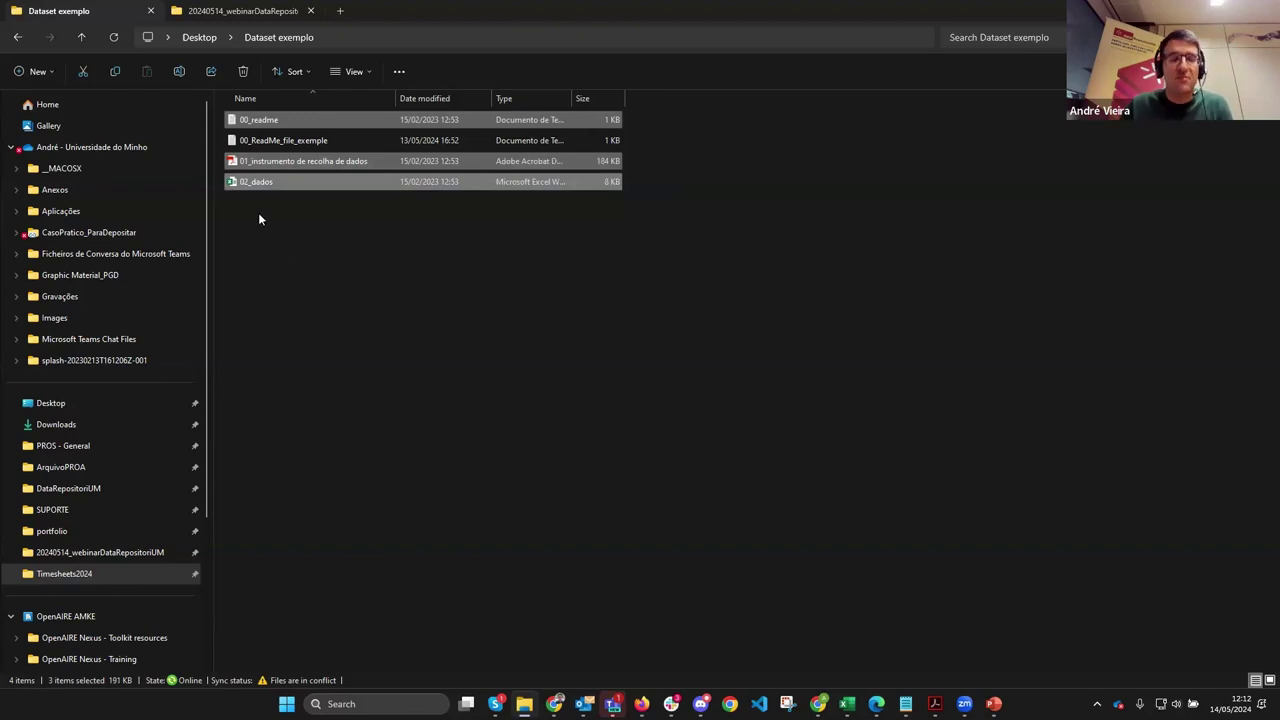
left_click_drag(243, 187, 354, 422)
key("alt+Tab")
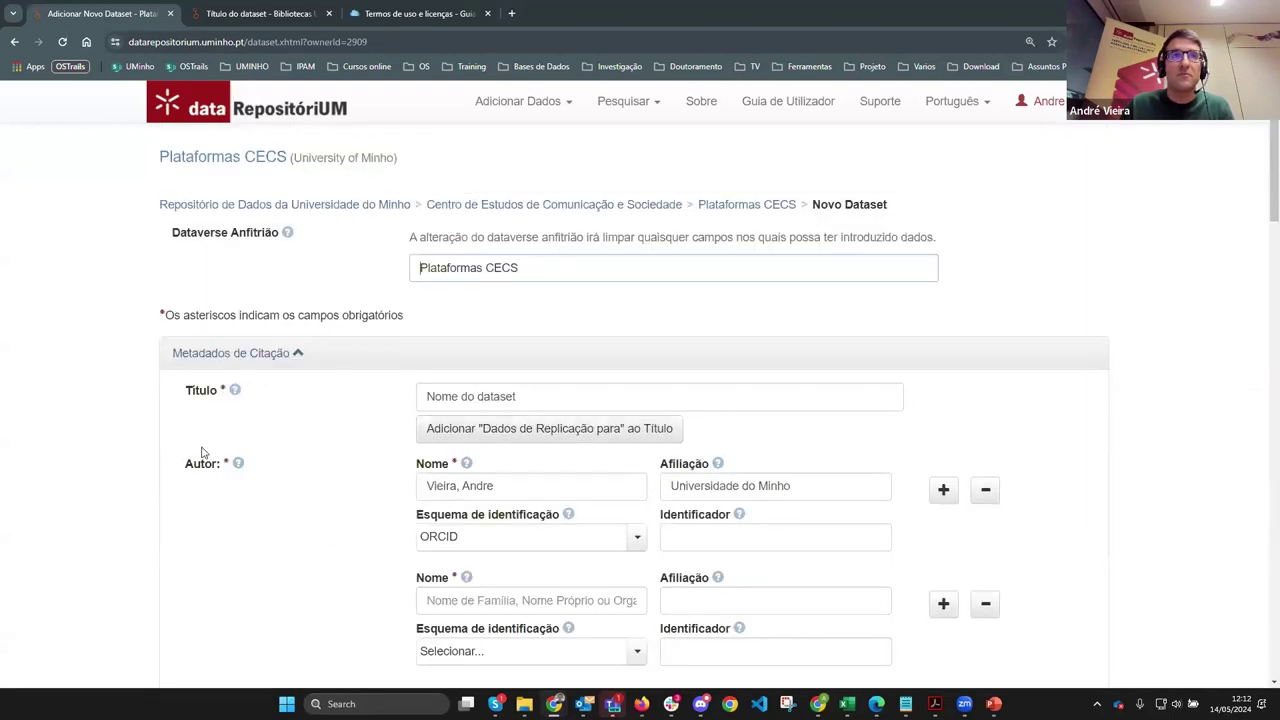
Step: Review the list of uploaded files and visit the Descrição field of each of the three files
scroll(95, 420, "down", 6)
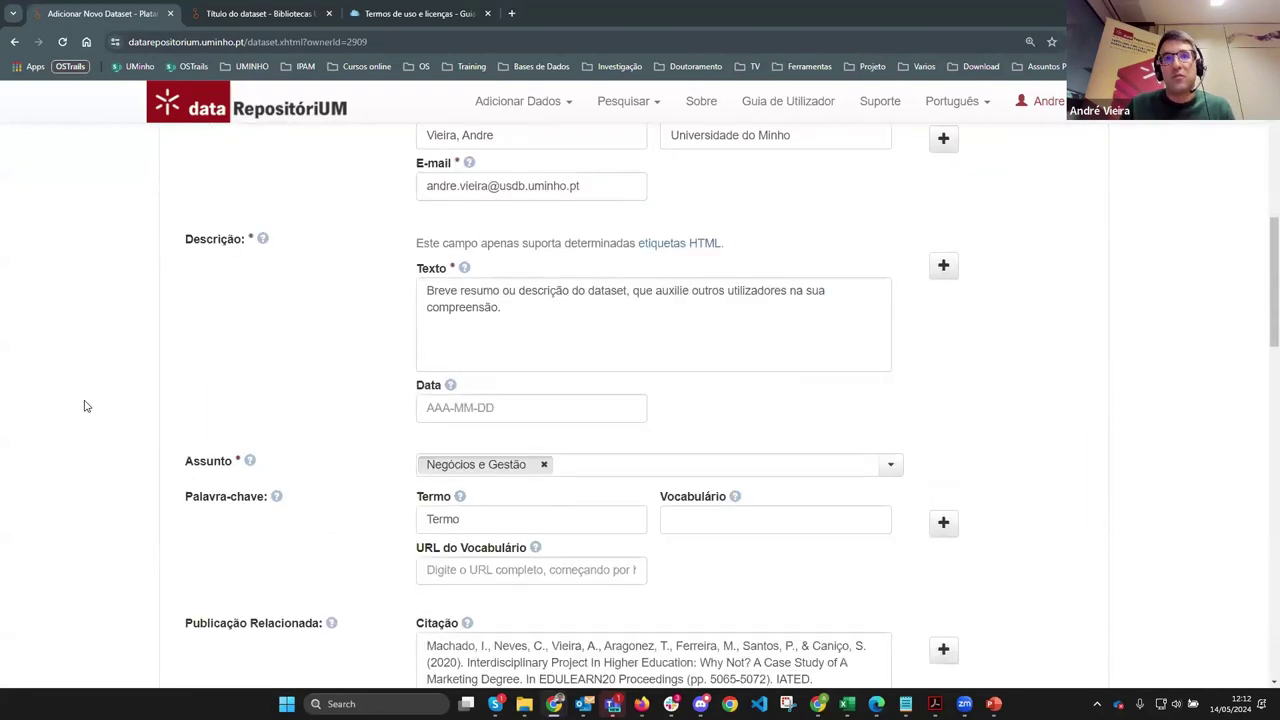
scroll(85, 405, "down", 10)
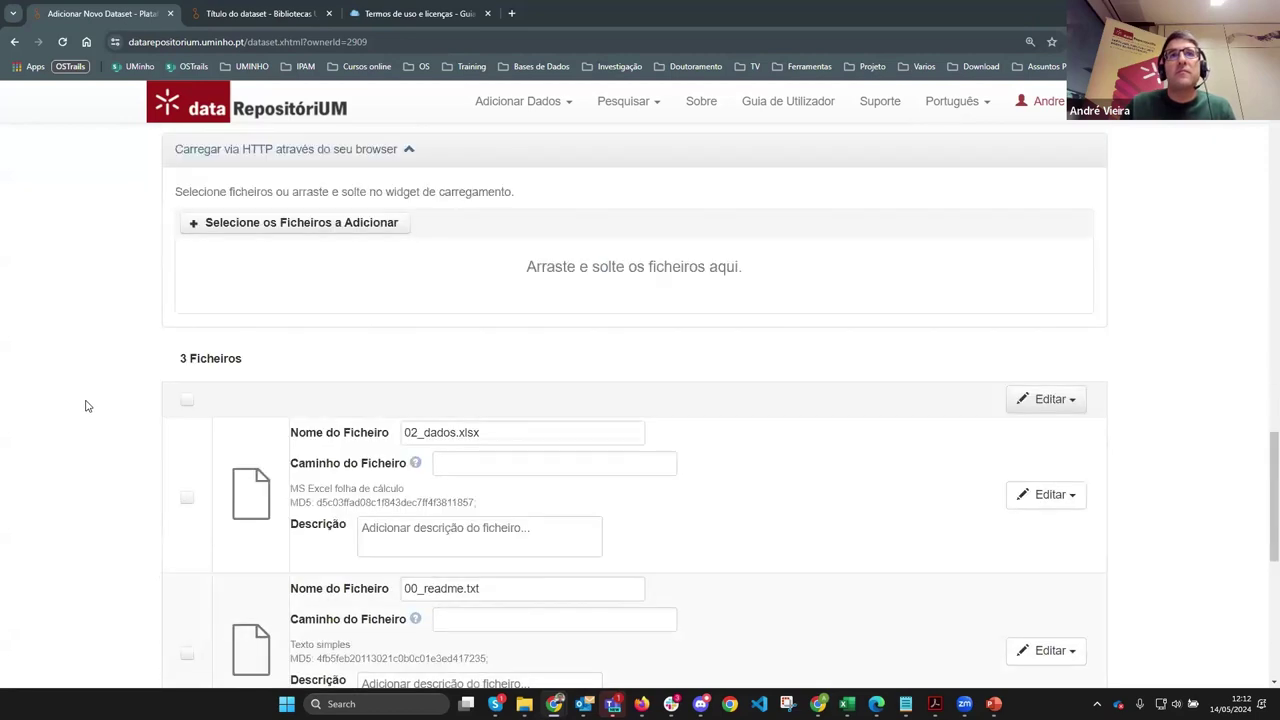
scroll(85, 405, "down", 2)
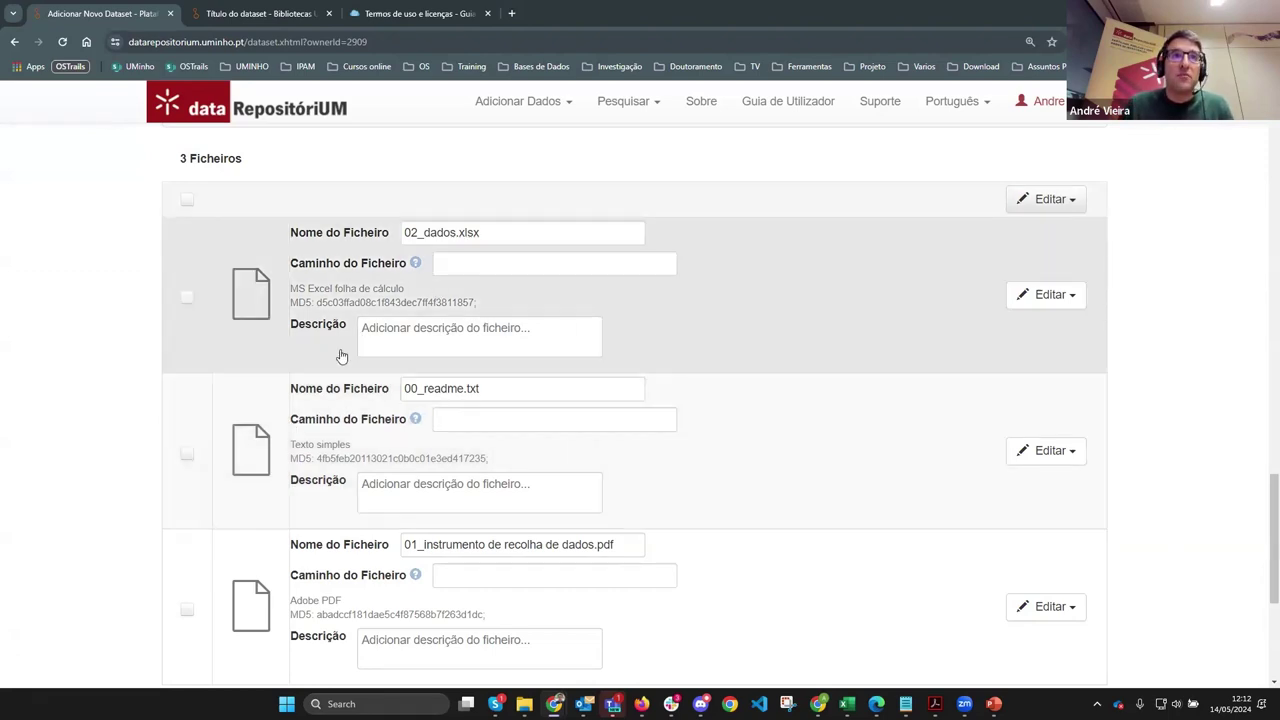
left_click(389, 336)
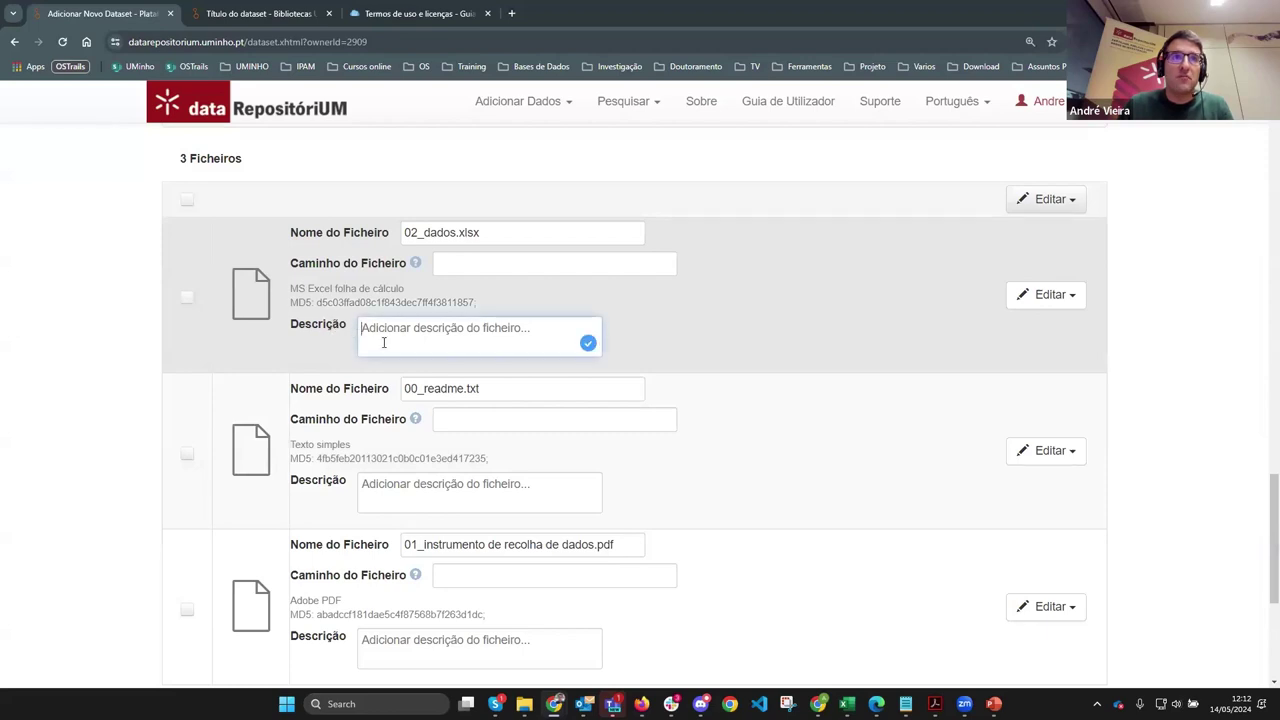
left_click(397, 485)
left_click(374, 654)
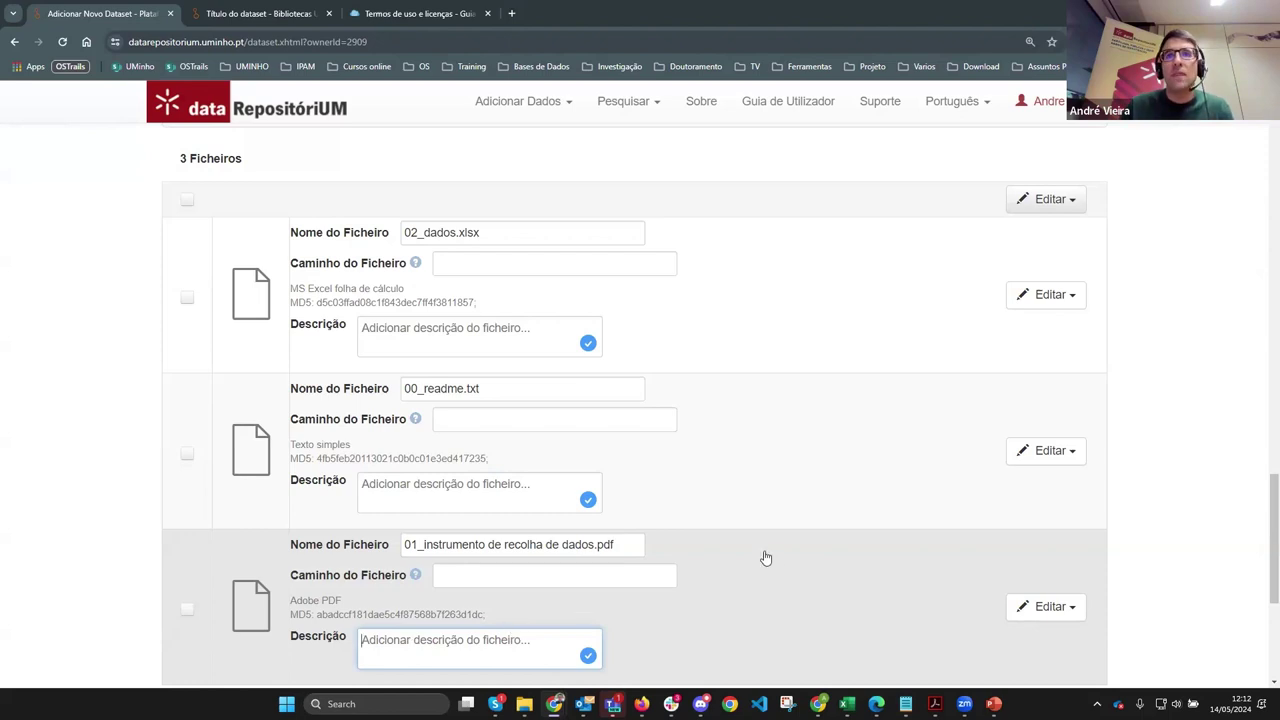
Step: Check the Caminho do Ficheiro field of 01_instrumento de recolha de dados.pdf and the save option for the dataset
scroll(778, 545, "down", 2)
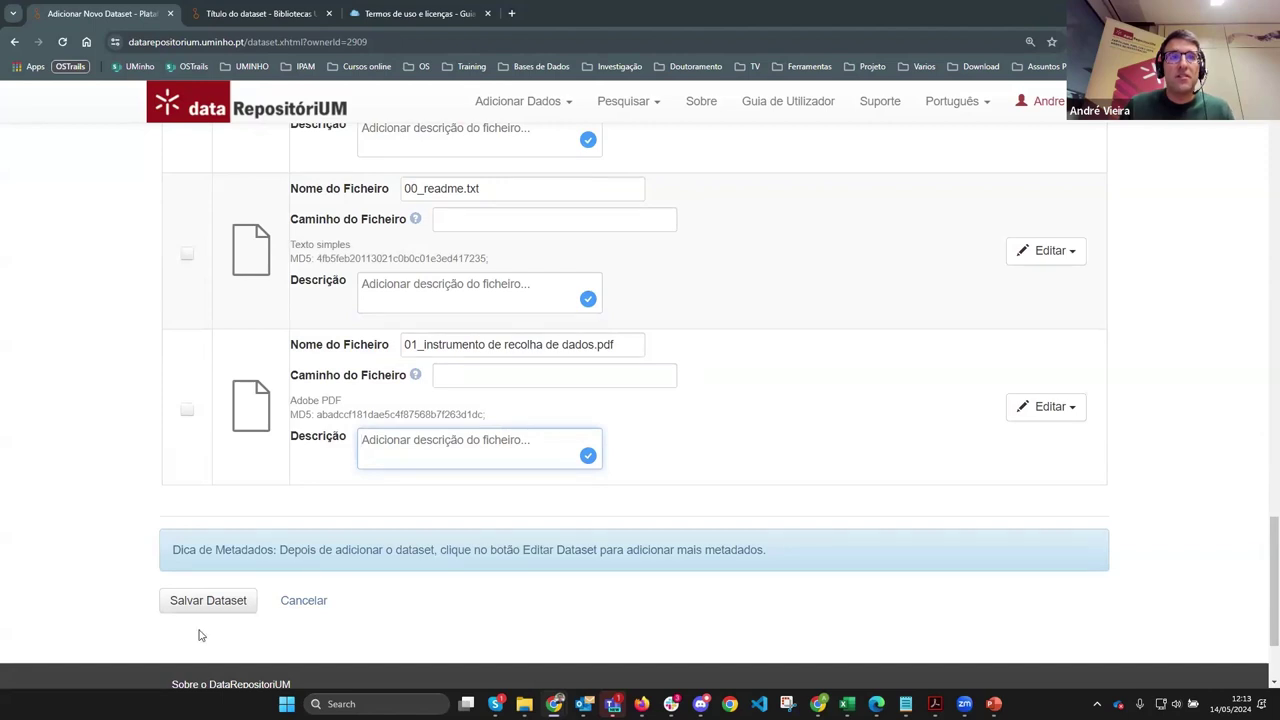
scroll(459, 600, "up", 1)
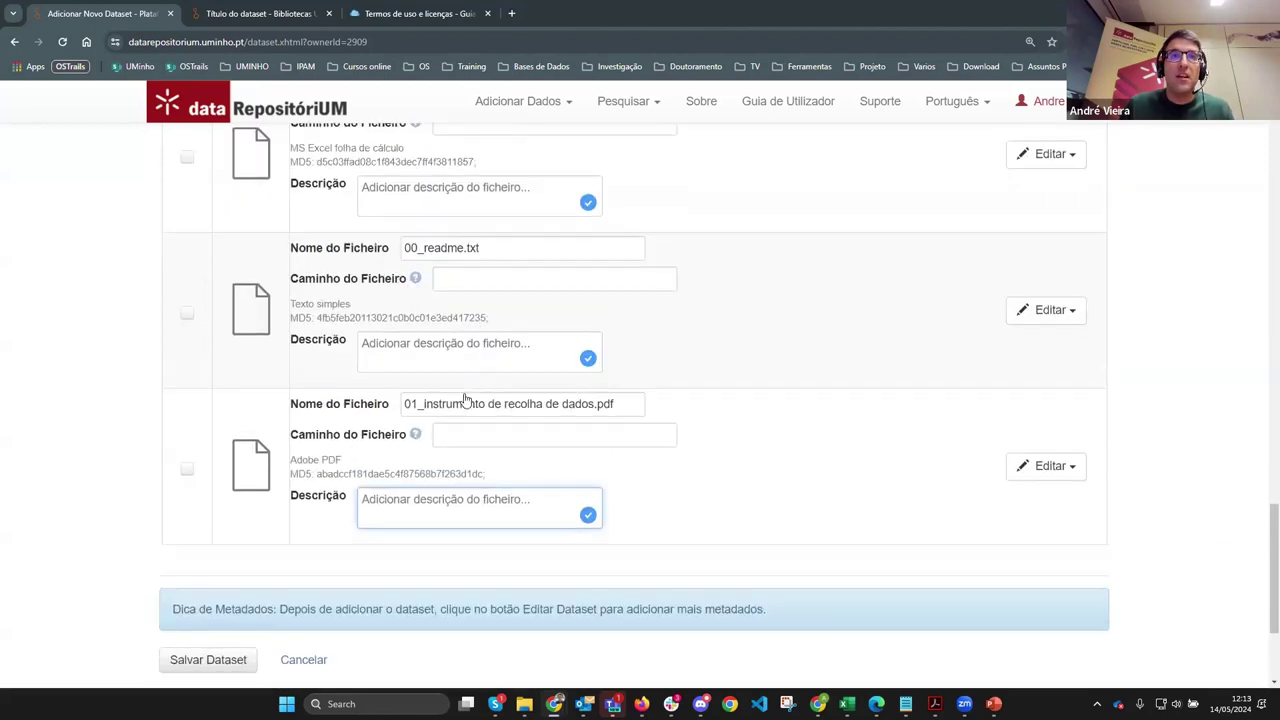
left_click(456, 444)
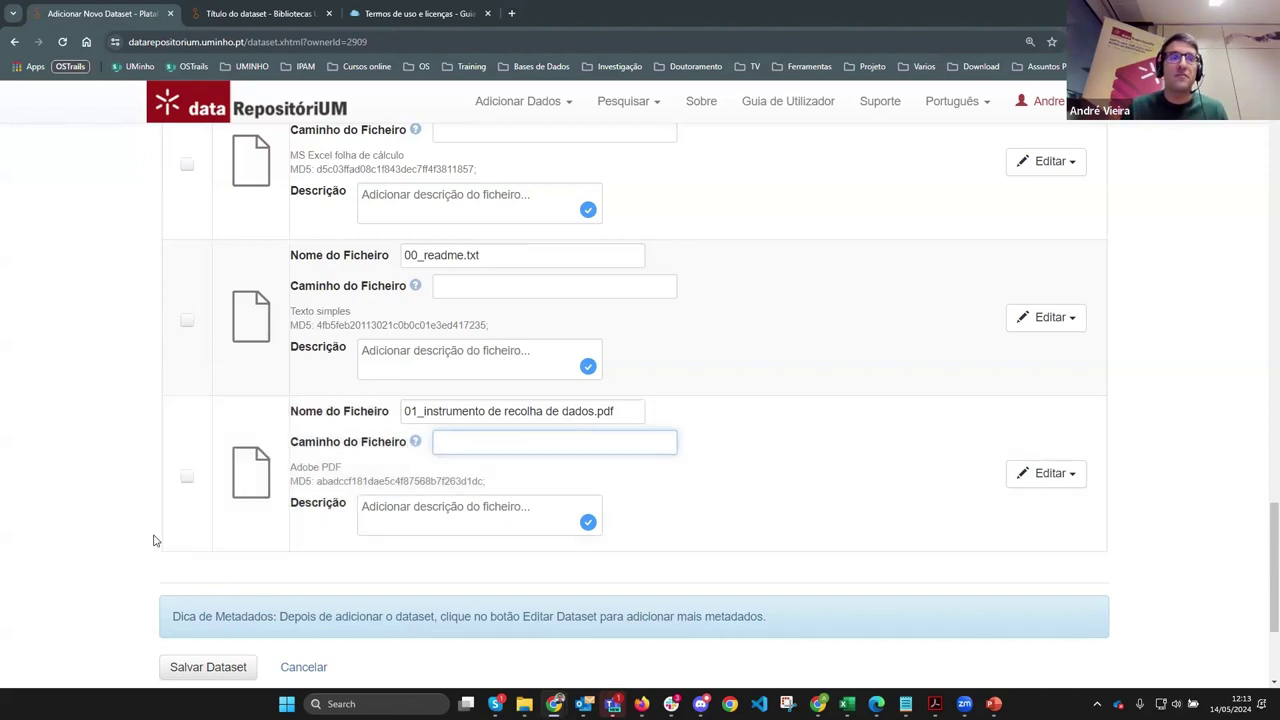
scroll(181, 602, "down", 1)
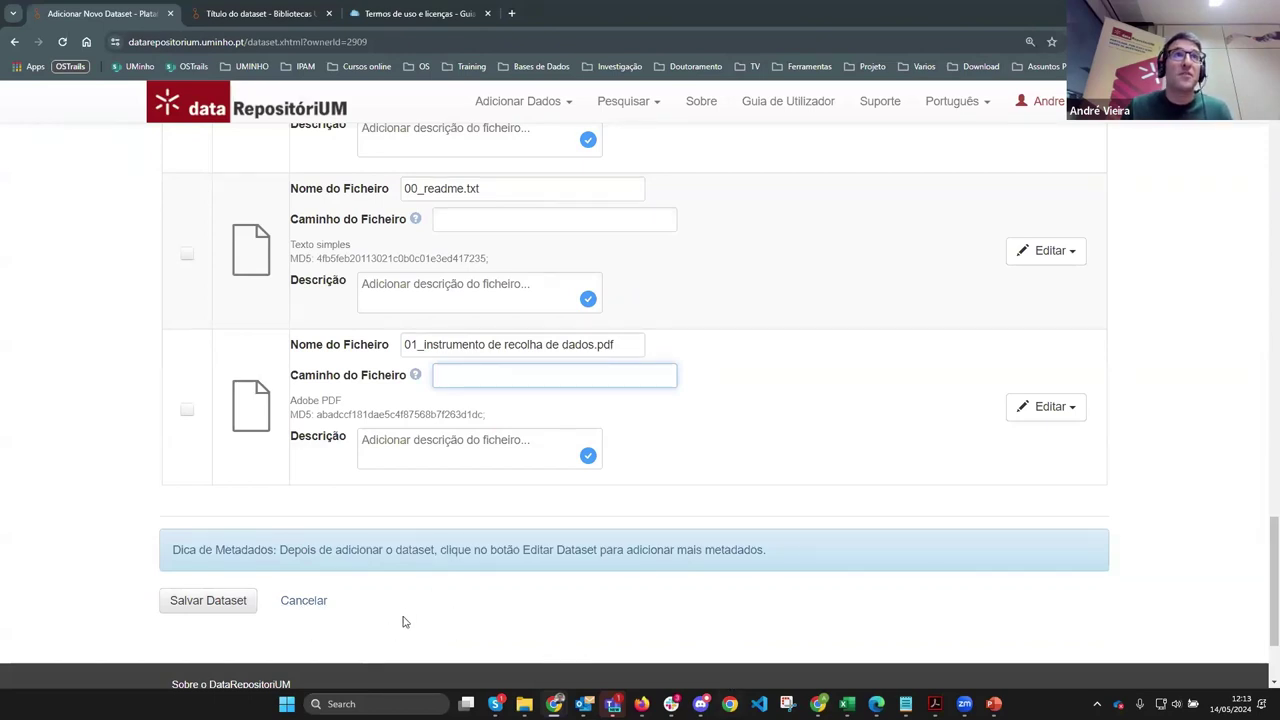
Step: Switch to the draft "Título do dataset" in Bibliotecas UMinho and highlight the DOI link in its citation
left_click(260, 14)
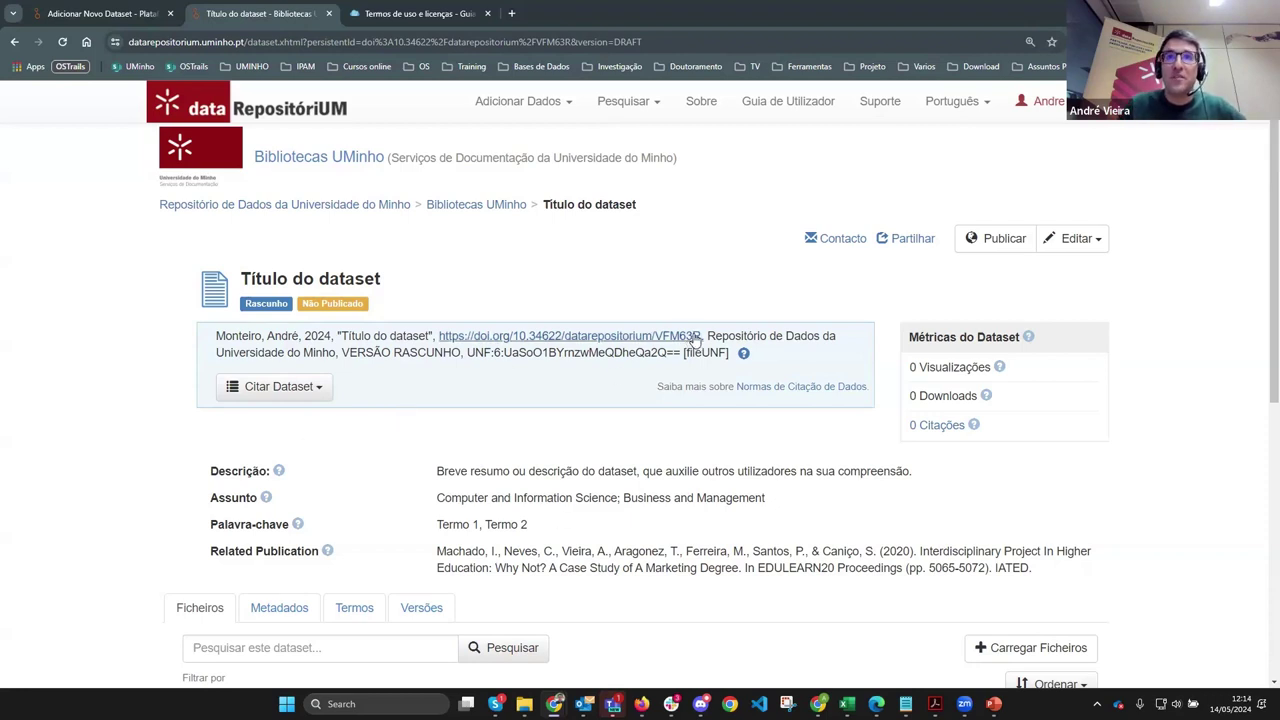
left_click_drag(704, 336, 436, 337)
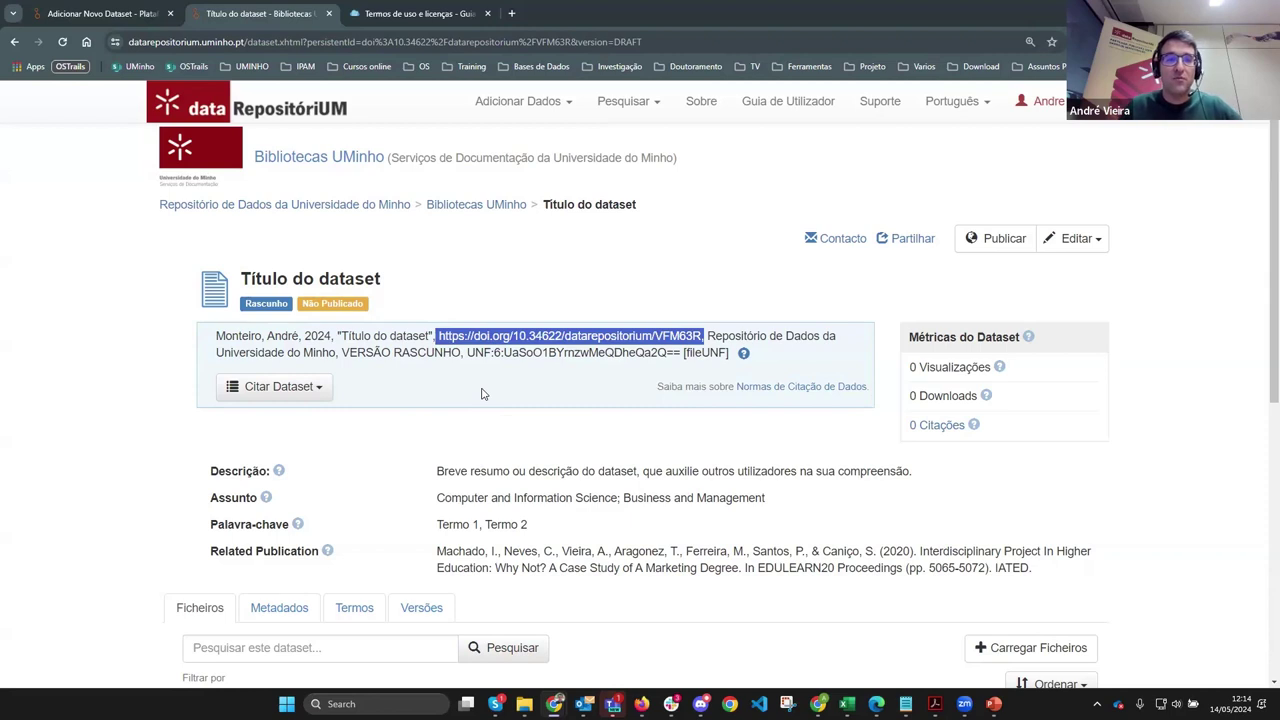
left_click(554, 352)
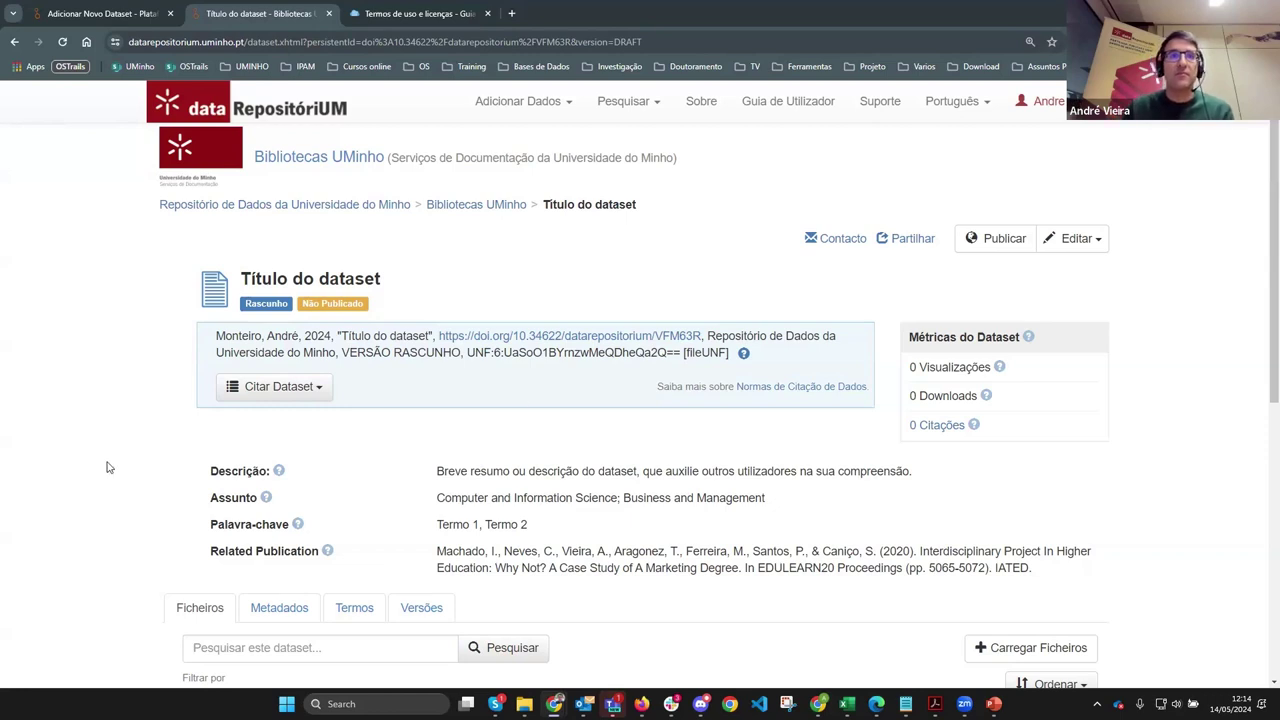
Step: Select 03_dados.tab in the draft dataset's file list and view the editing options available for it
scroll(140, 438, "down", 1)
scroll(140, 438, "down", 2)
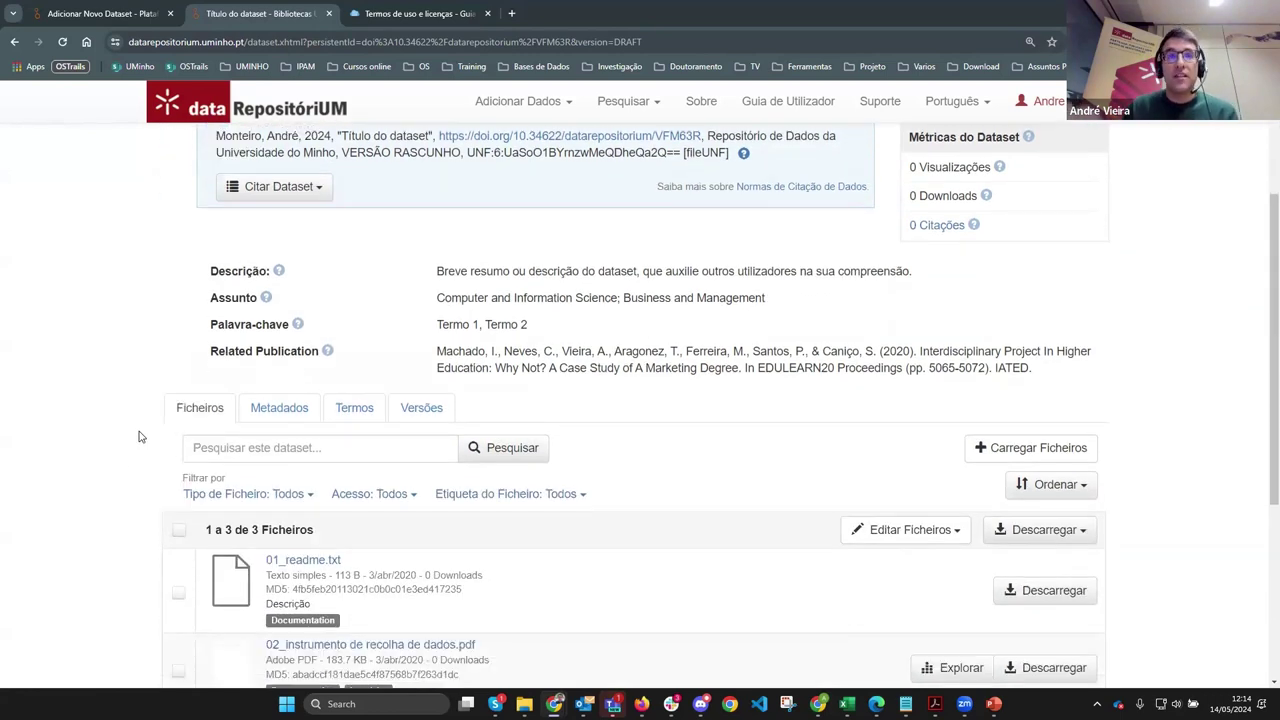
scroll(123, 403, "down", 3)
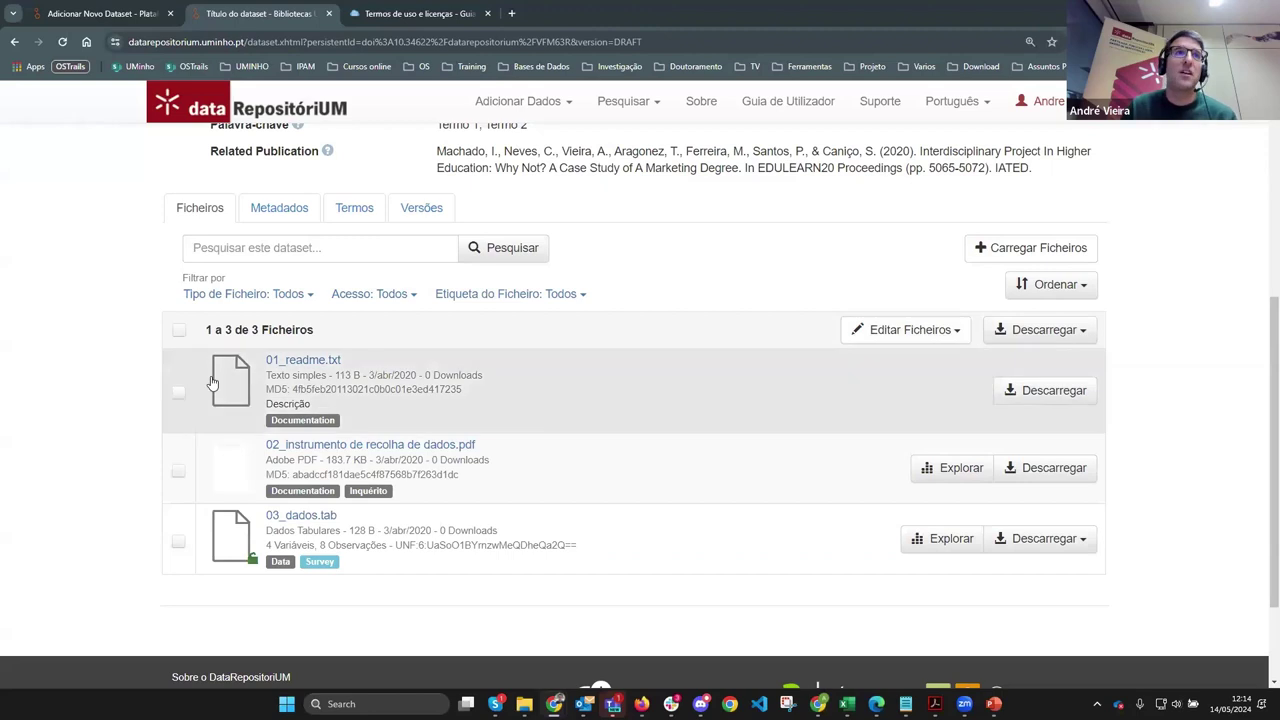
left_click(178, 541)
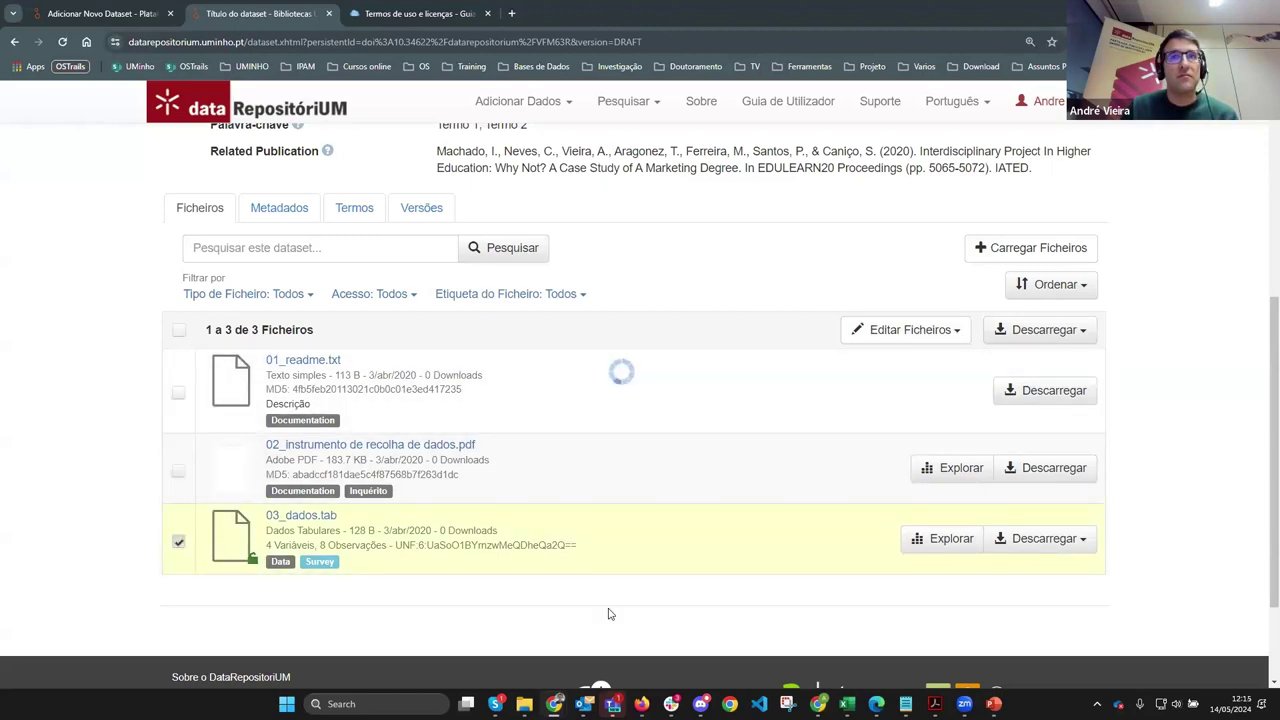
left_click(884, 337)
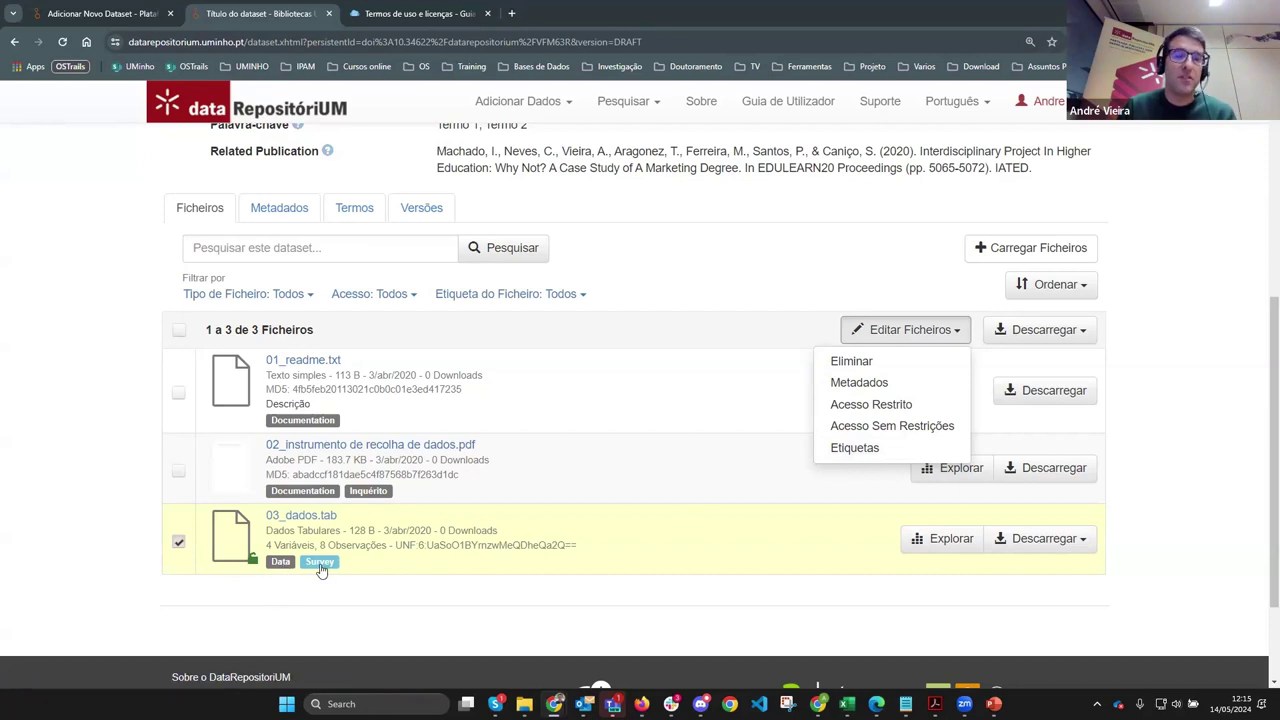
left_click(378, 598)
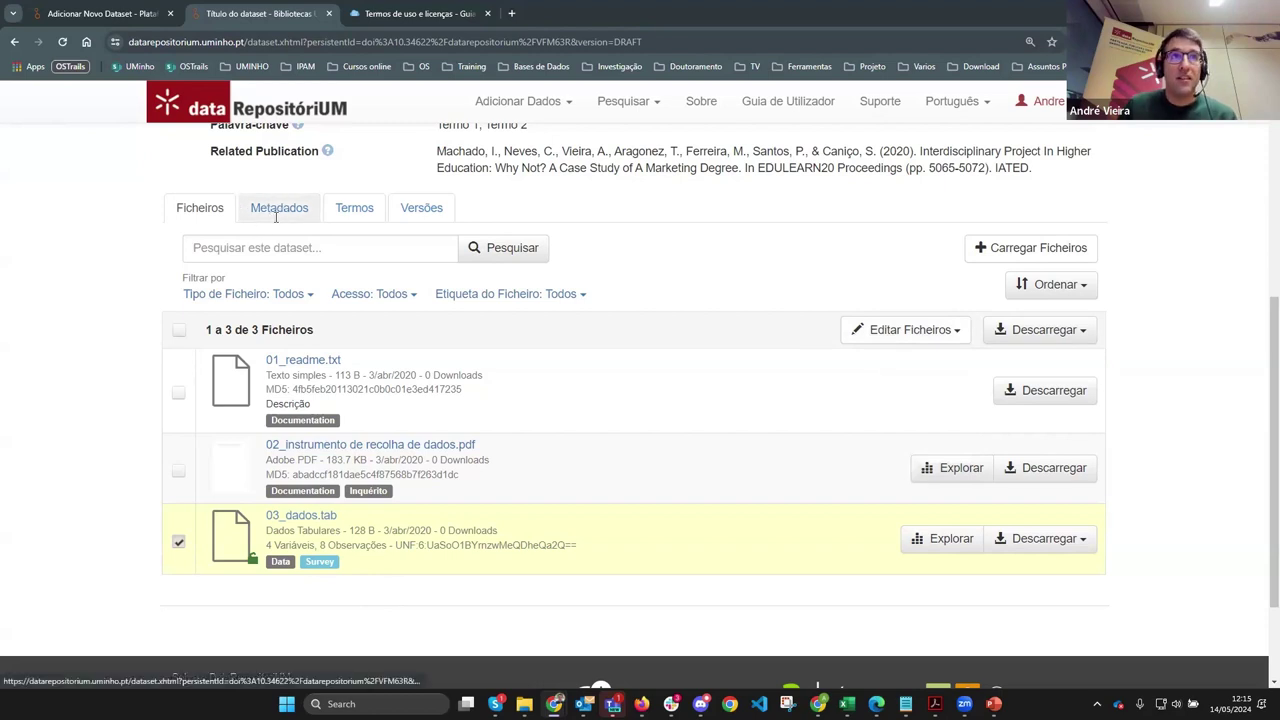
Step: Open the draft dataset's citation metadata for editing and look through its additional fields as far as Informação de Financiamento and Distribuidor
left_click(276, 212)
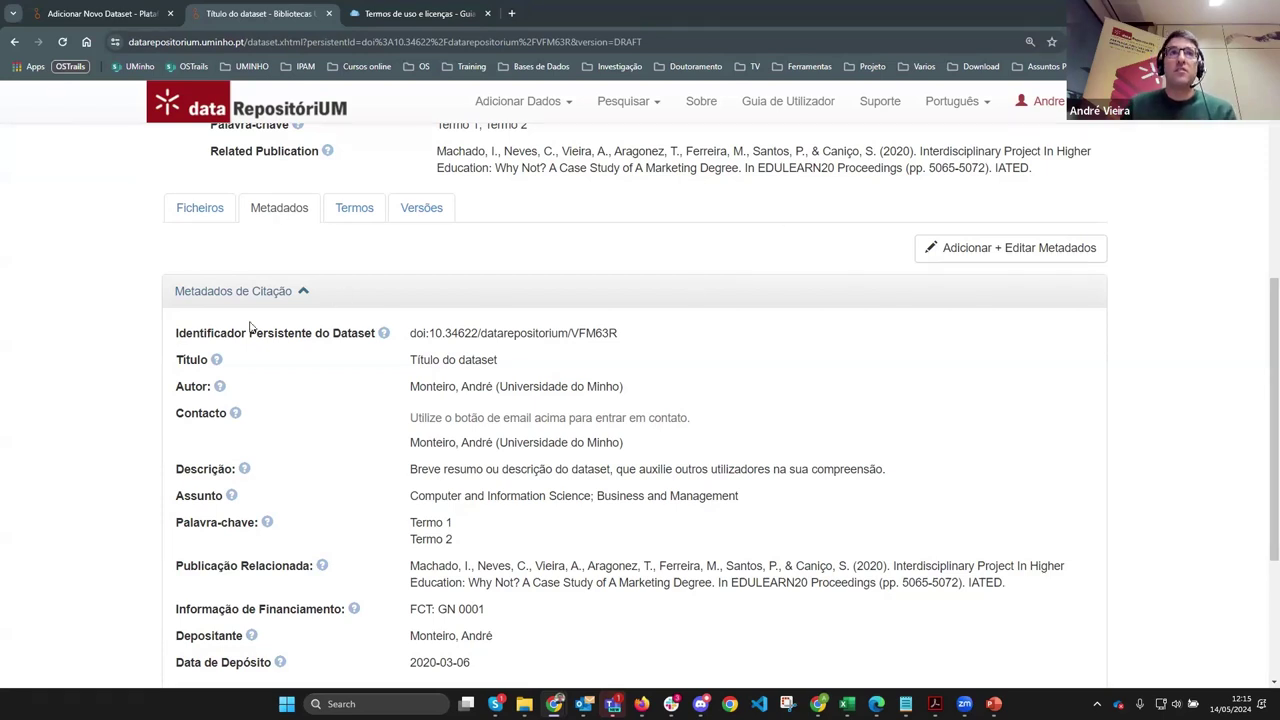
left_click(1001, 256)
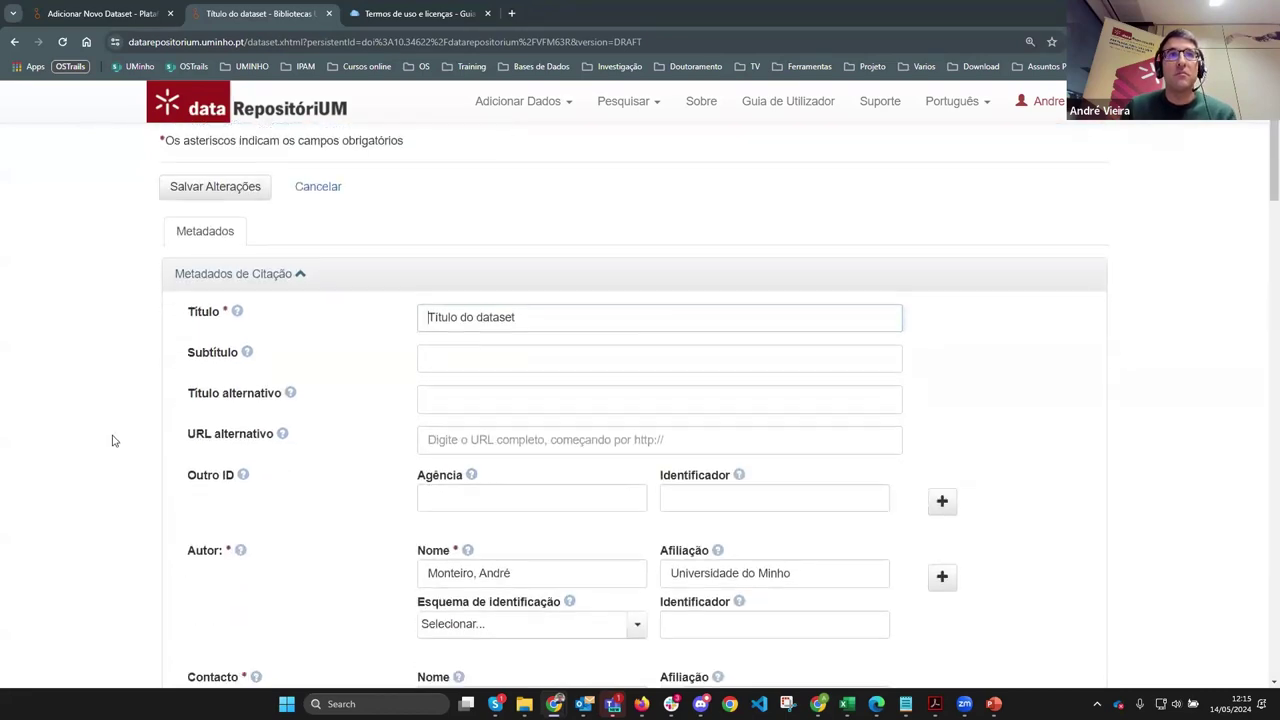
scroll(112, 446, "down", 5)
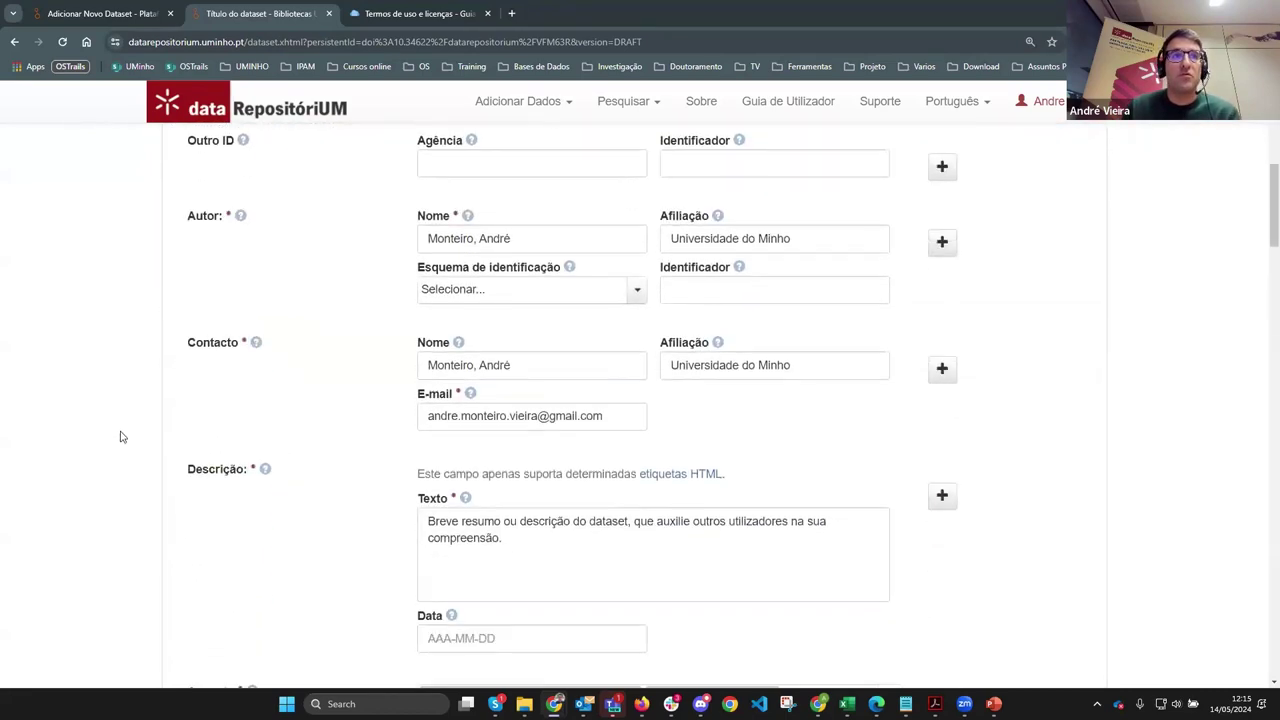
scroll(120, 436, "down", 4)
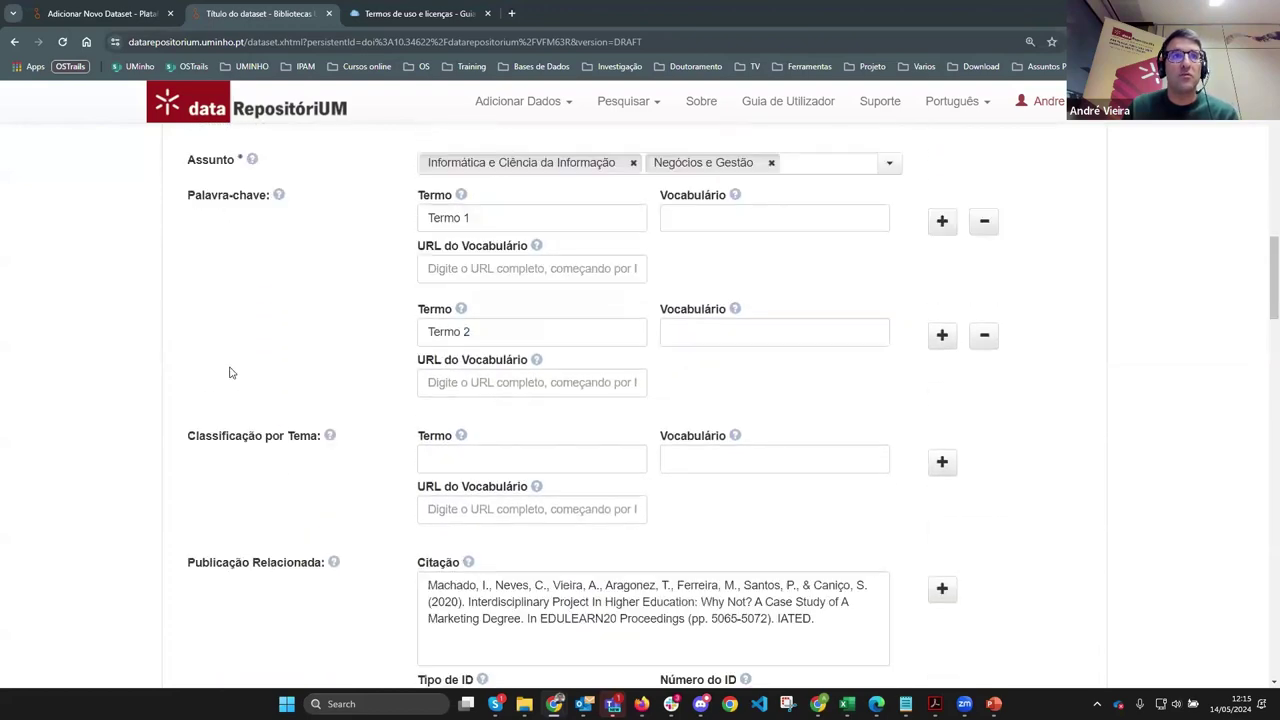
scroll(130, 405, "down", 5)
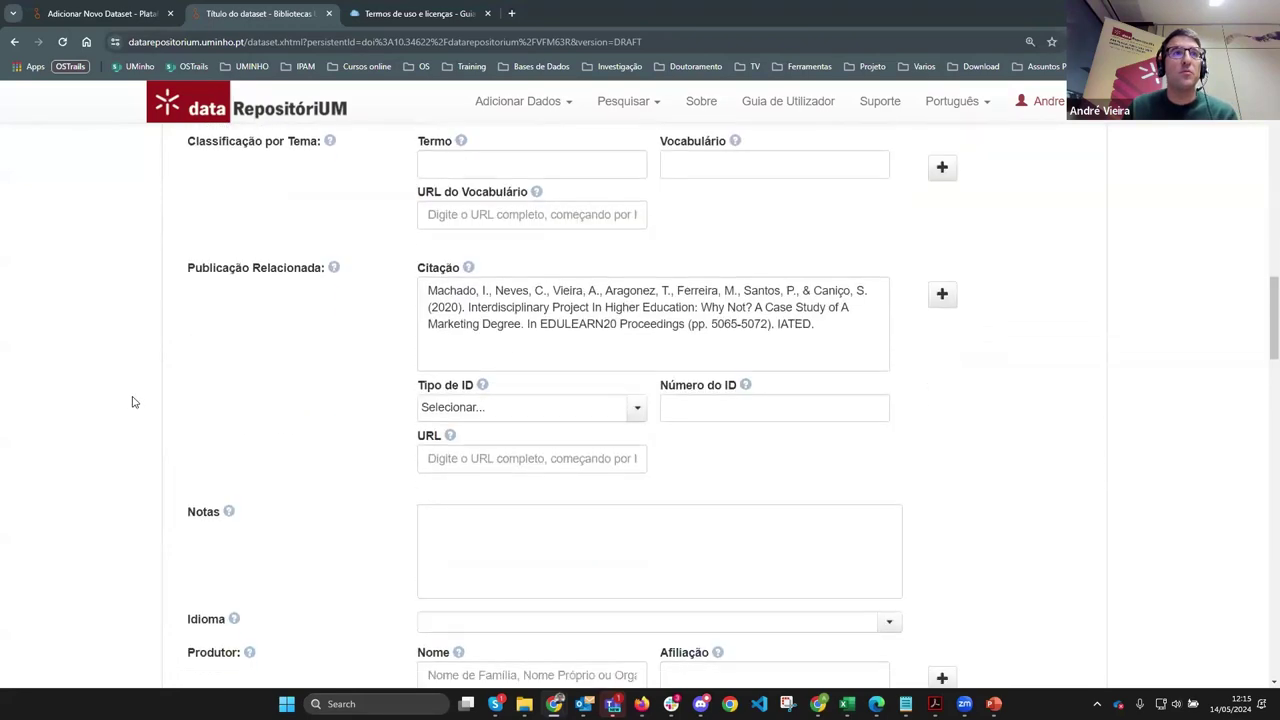
scroll(135, 405, "down", 4)
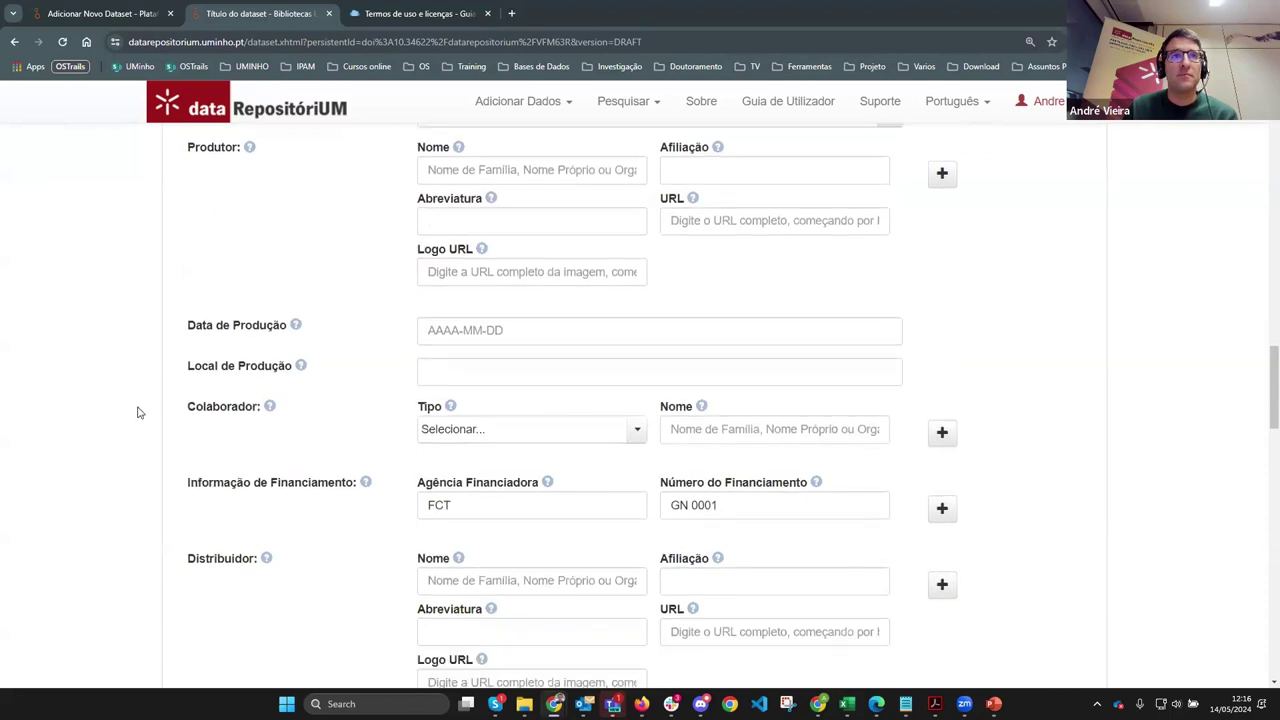
scroll(143, 413, "down", 1)
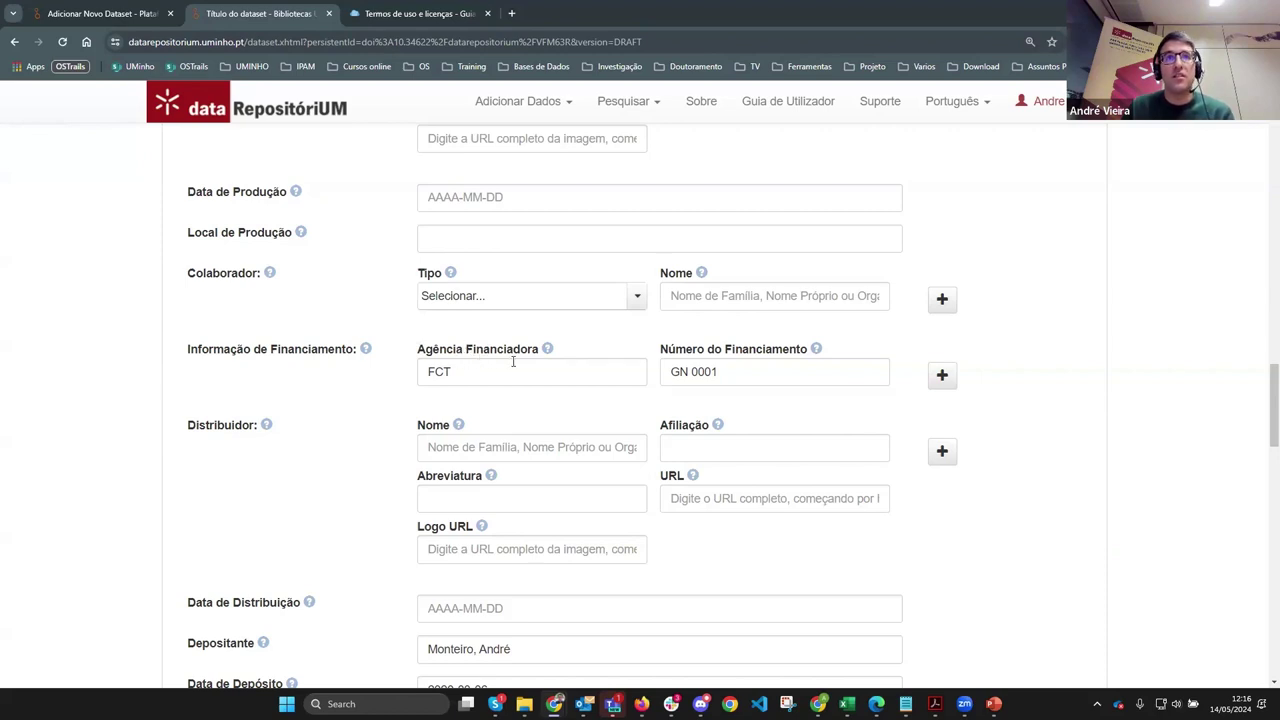
Step: Highlight the funding number in Informação de Financiamento, beside the FCT funding agency entry, and clear the selection
left_click(469, 373)
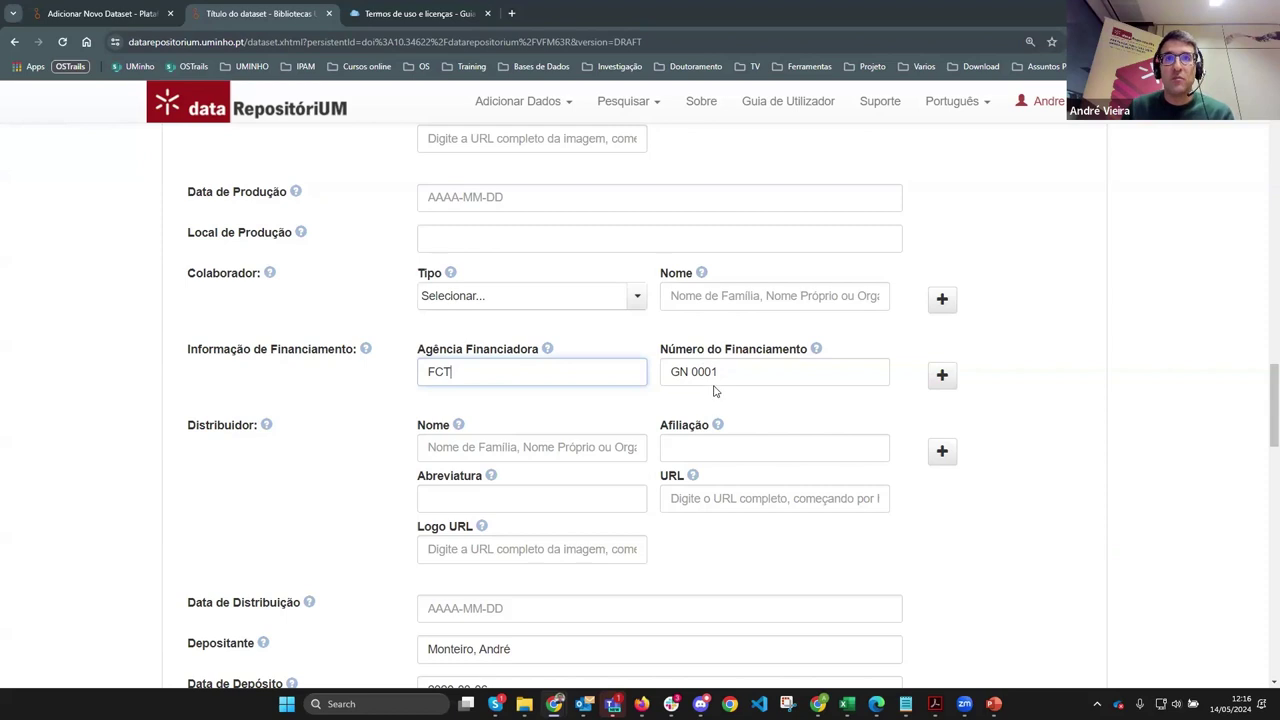
left_click_drag(745, 375, 662, 404)
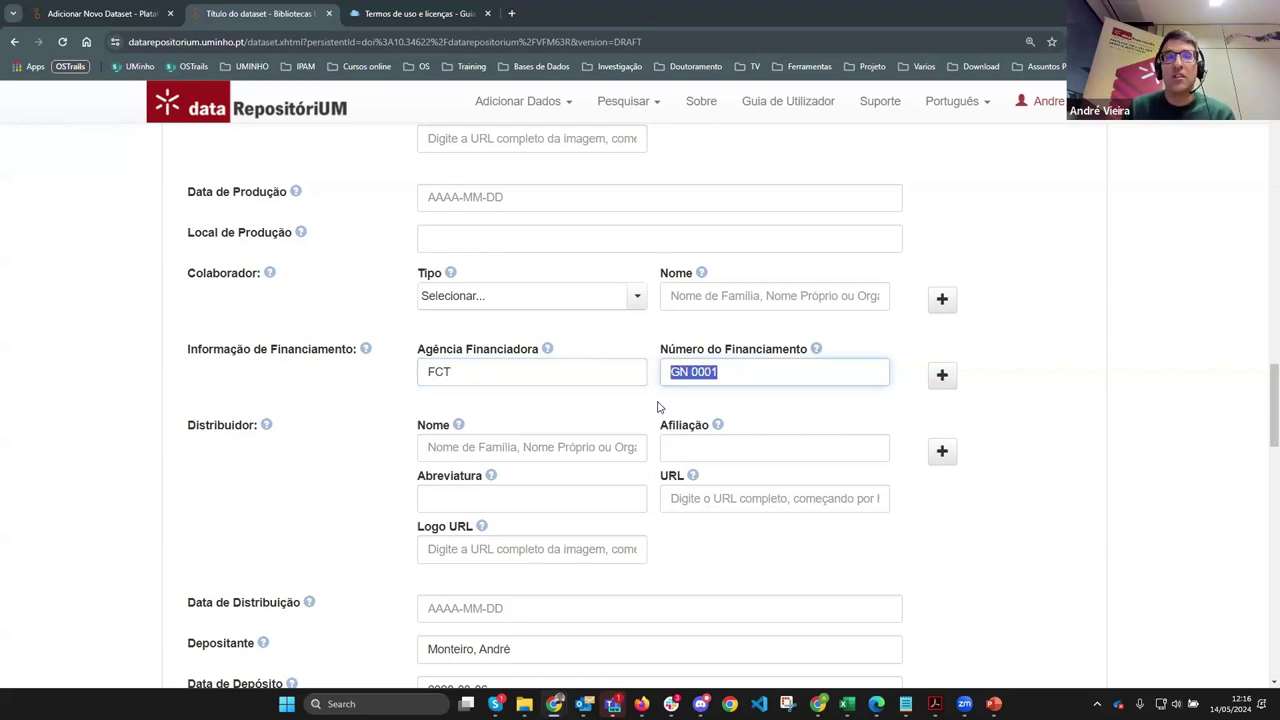
left_click(657, 408)
scroll(280, 491, "down", 3)
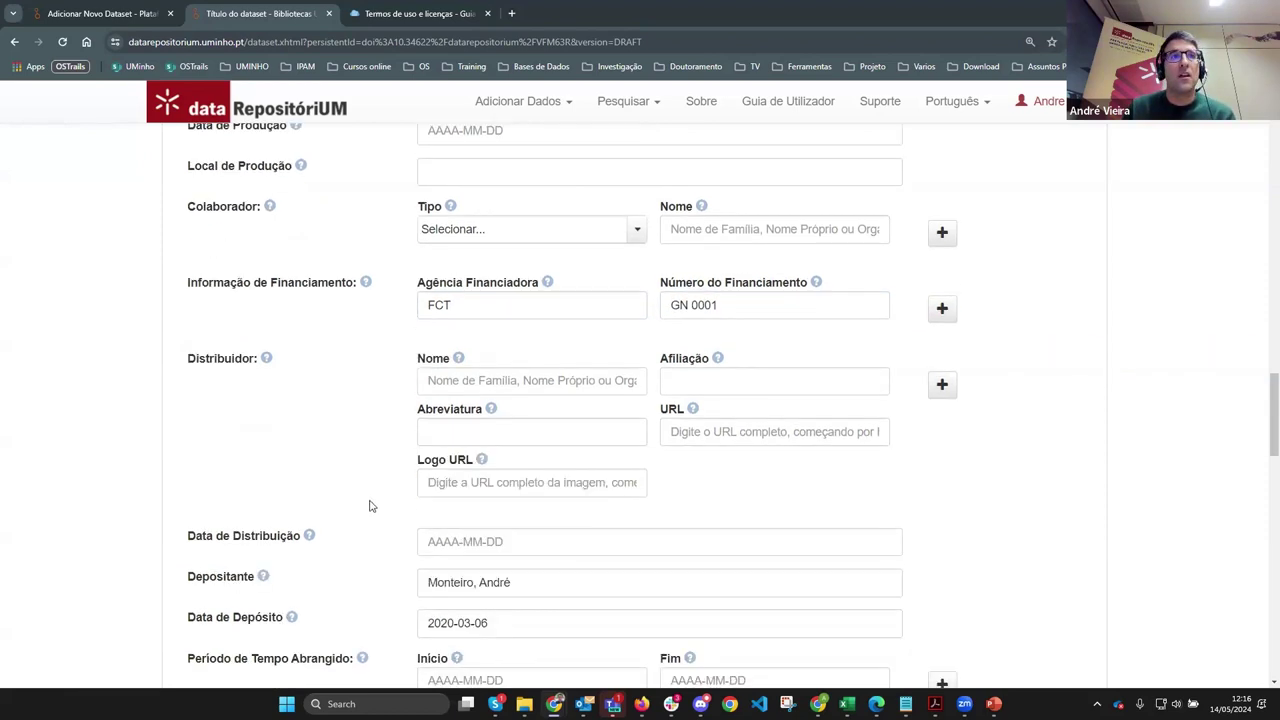
Step: Highlight the Período de Tempo Abrangido and Data de Recolha labels and check the help for the covered time period
scroll(386, 543, "down", 4)
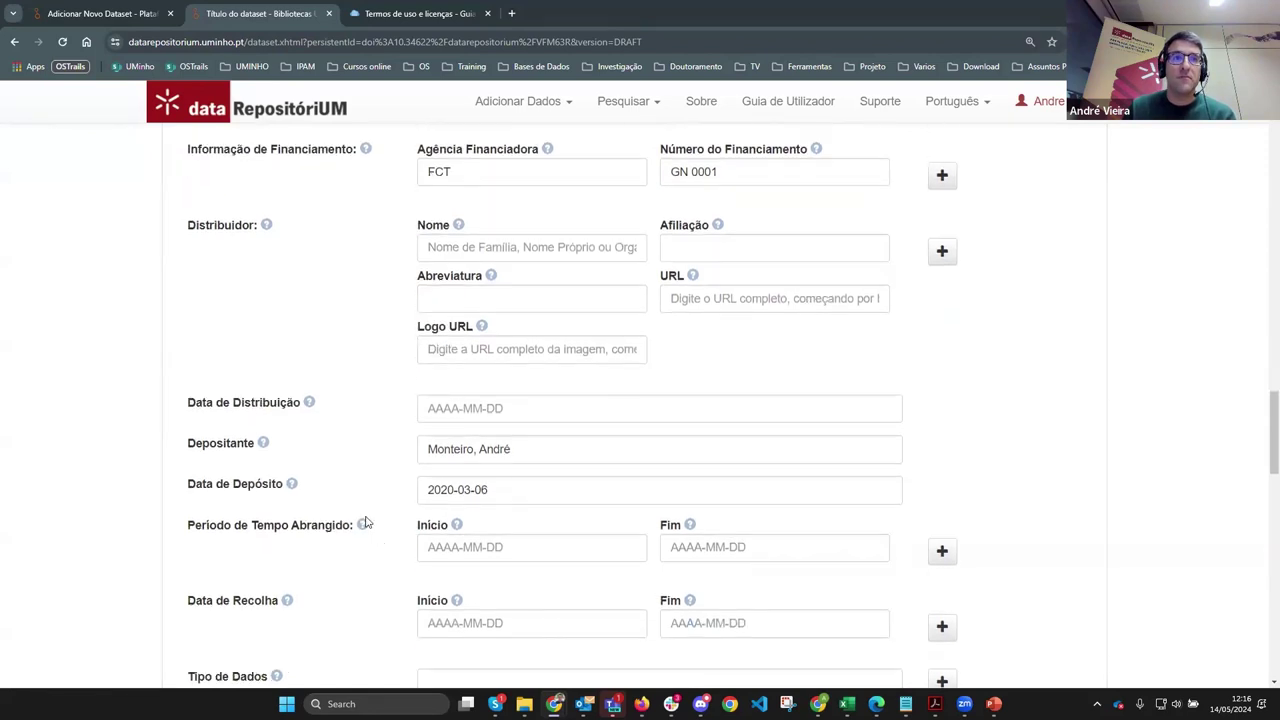
left_click_drag(187, 392, 355, 393)
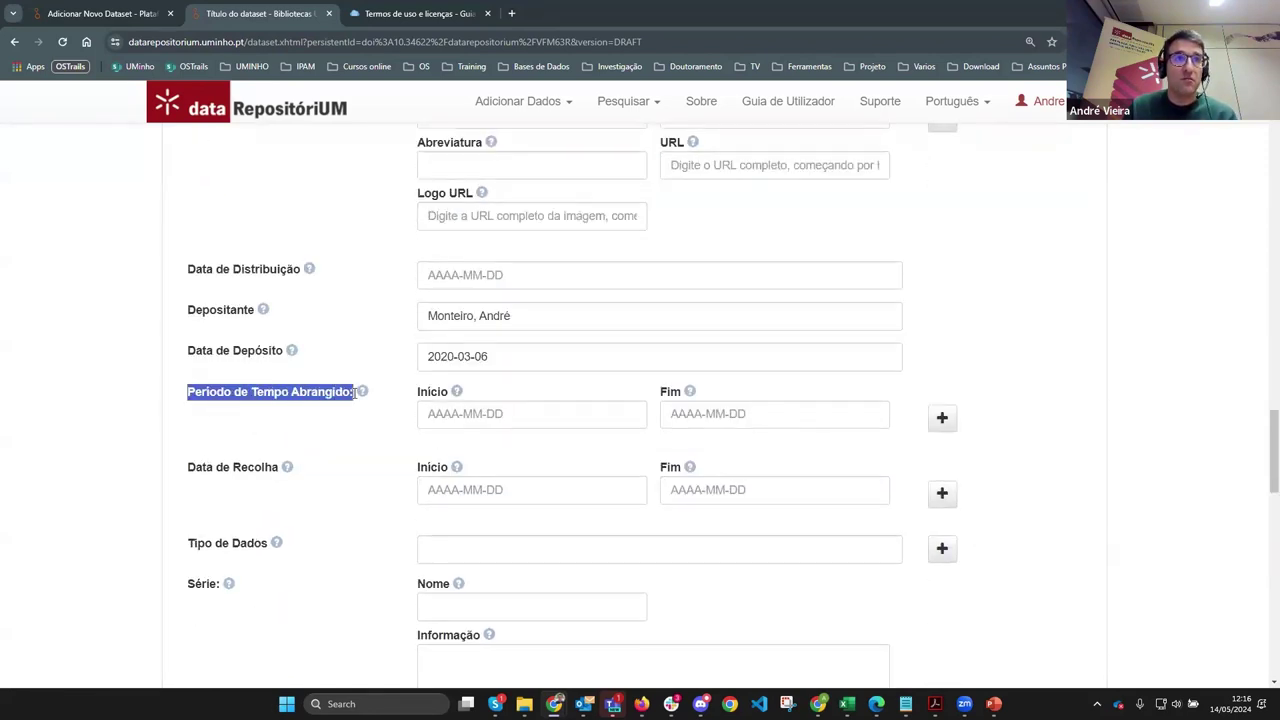
left_click_drag(188, 467, 282, 468)
left_click(304, 407)
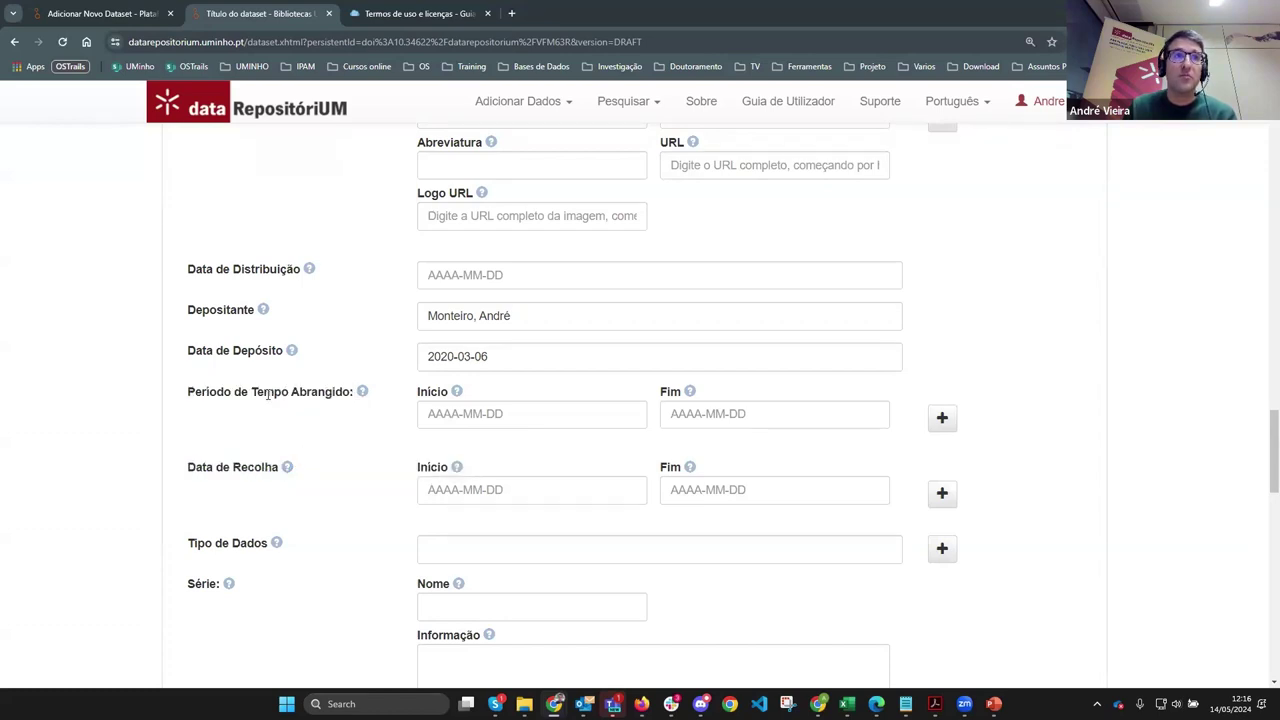
mouse_move(362, 393)
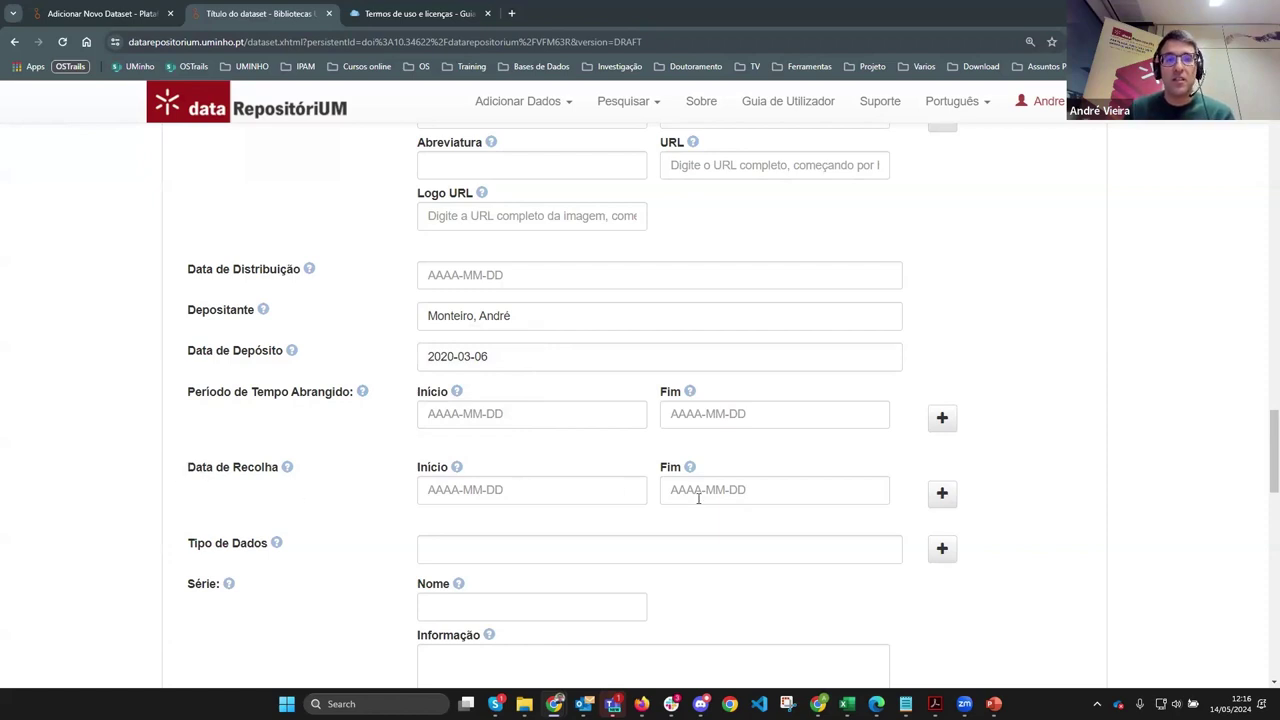
Step: Examine the remaining citation fields from Tipo de Dados to Documentação e Acesso às Fontes and the domain-specific metadata blocks below them
scroll(350, 600, "down", 1)
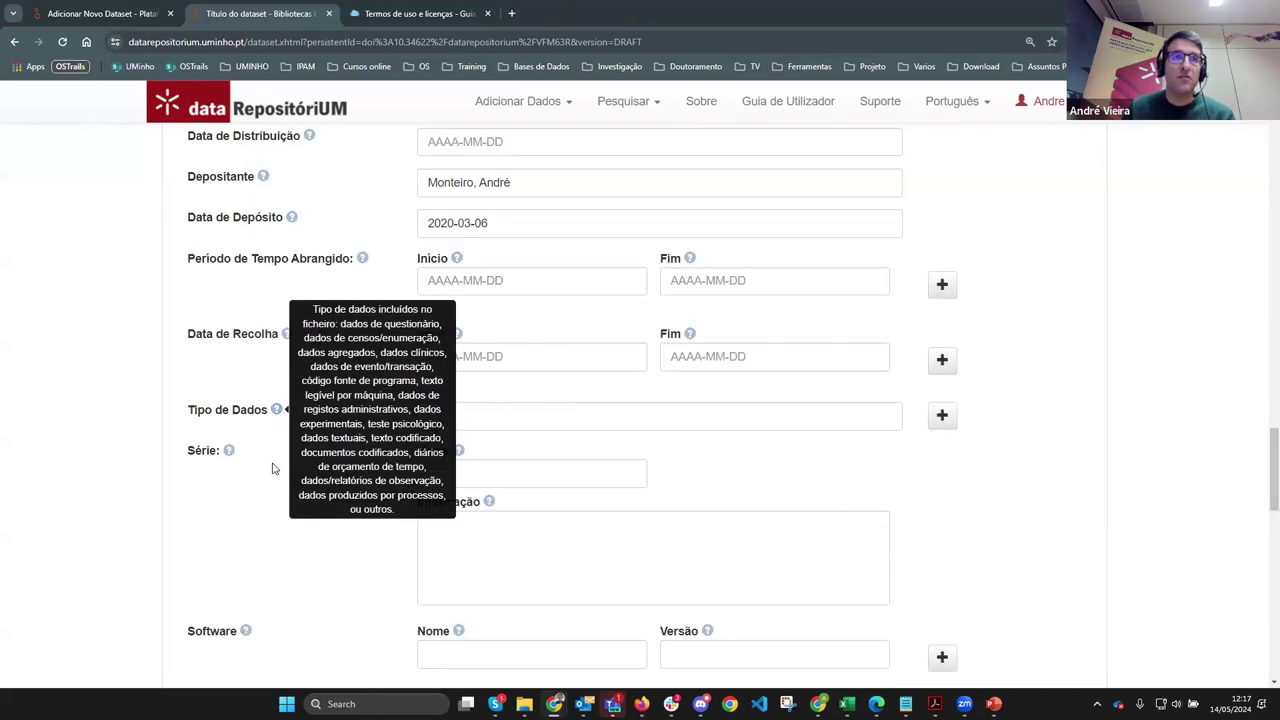
scroll(280, 507, "down", 1)
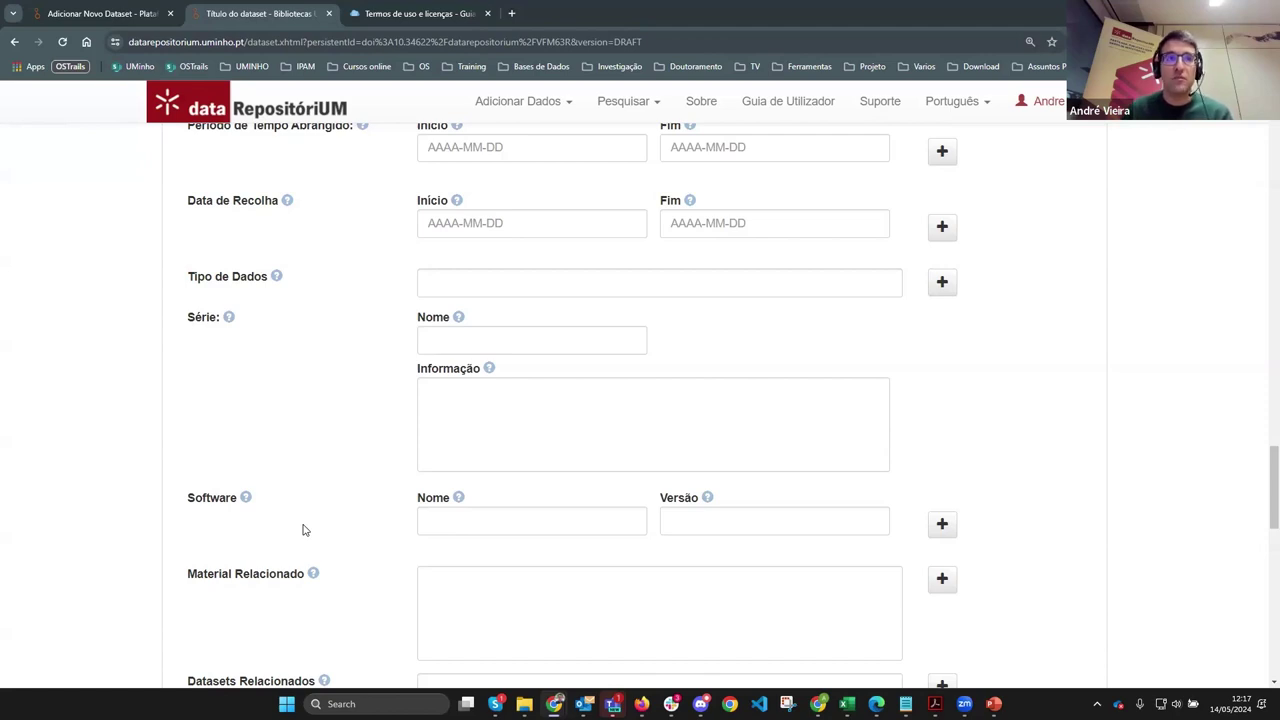
scroll(320, 515, "down", 2)
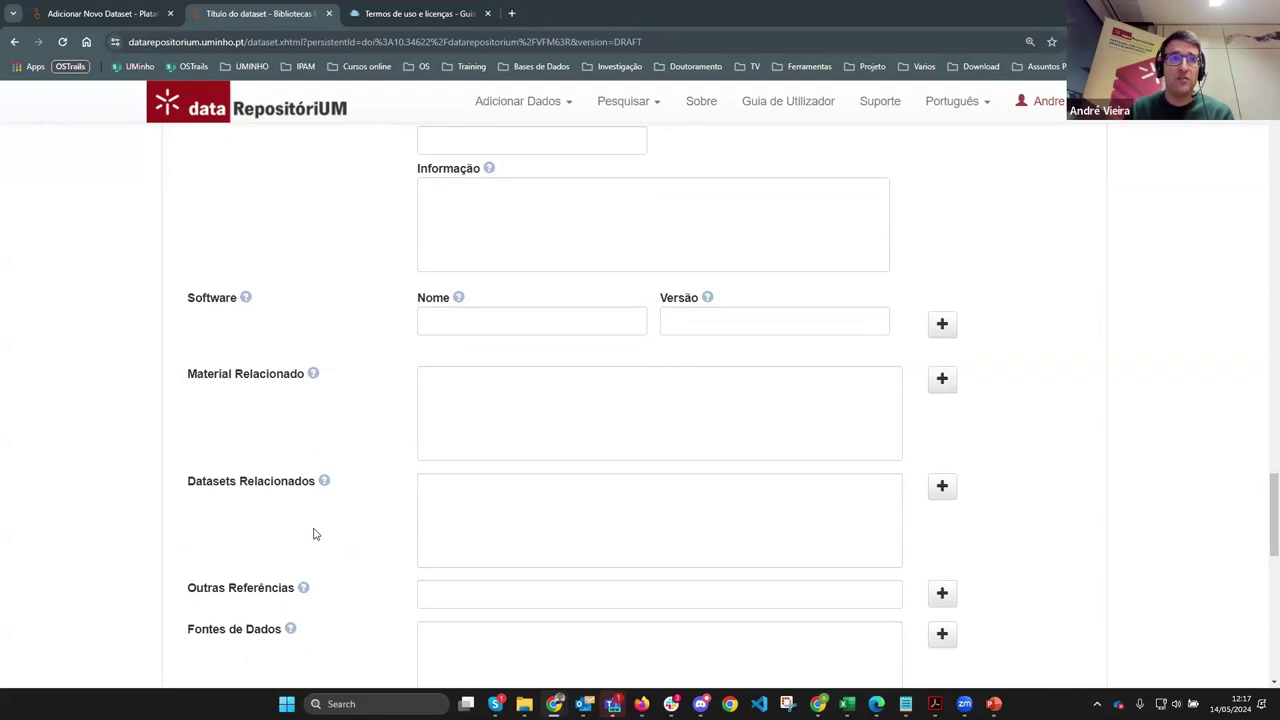
scroll(318, 530, "down", 2)
scroll(328, 593, "down", 1)
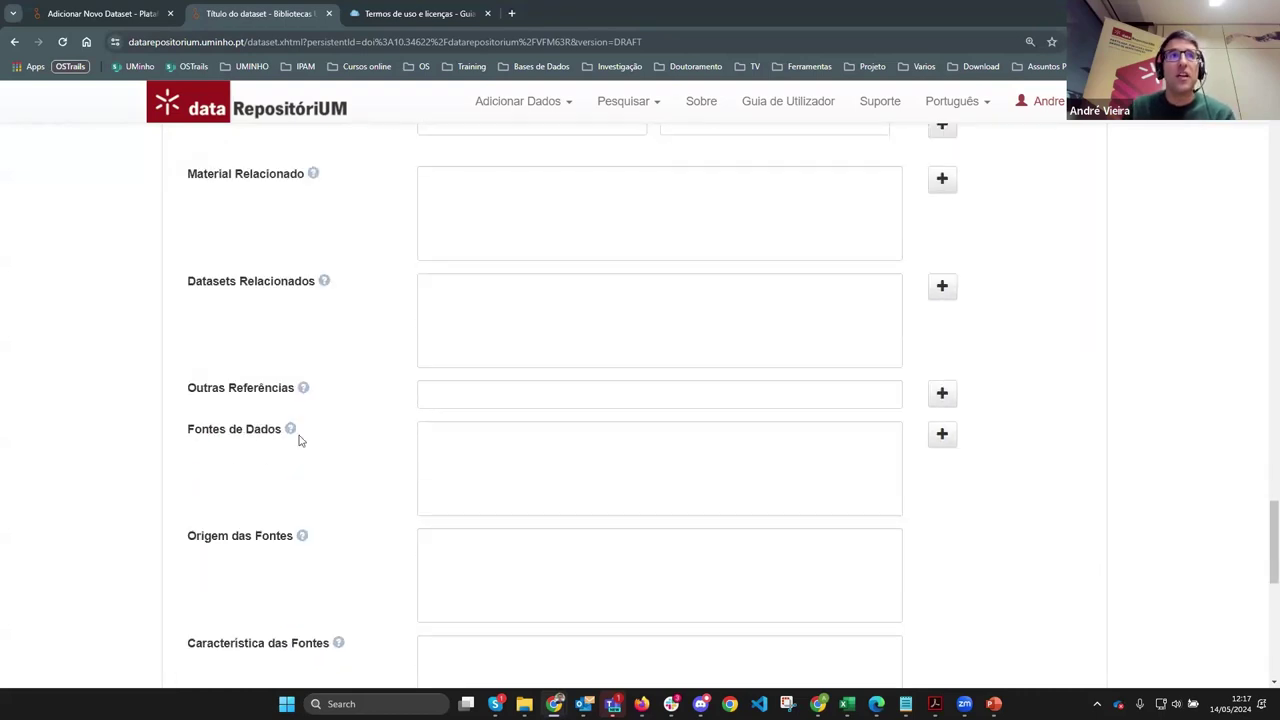
scroll(391, 566, "down", 2)
scroll(278, 528, "down", 2)
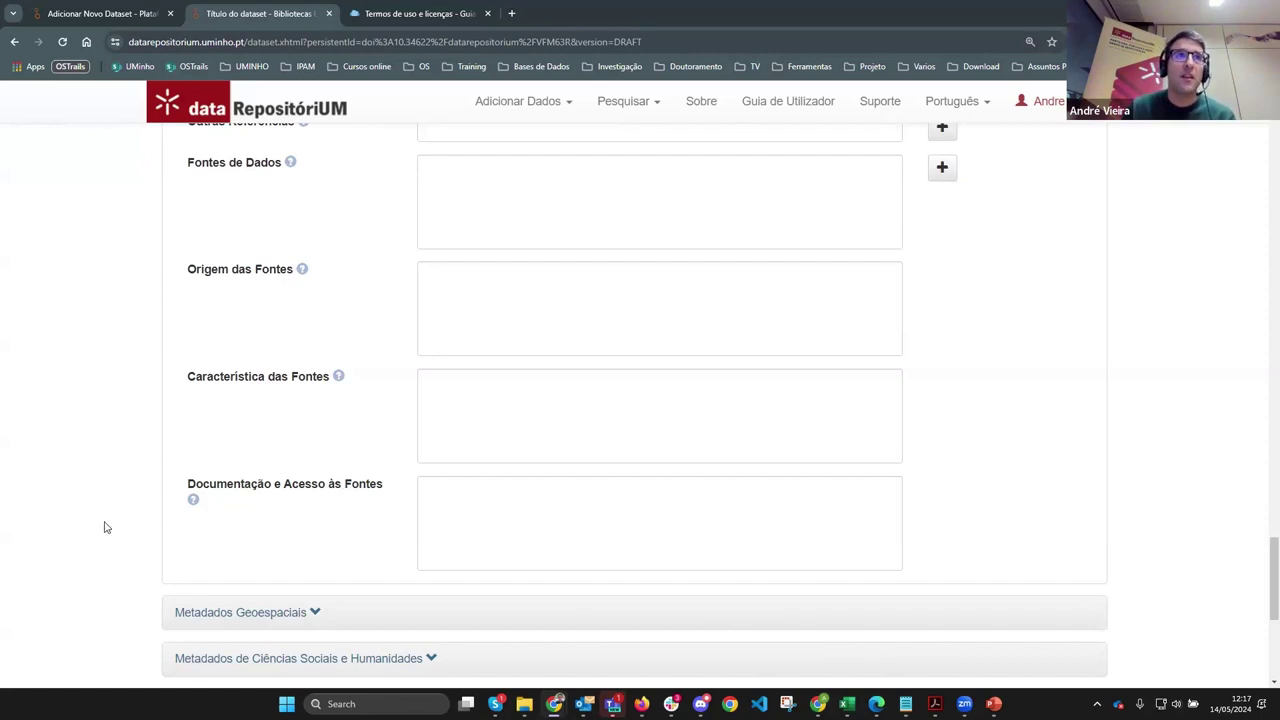
scroll(106, 525, "down", 3)
scroll(111, 520, "down", 1)
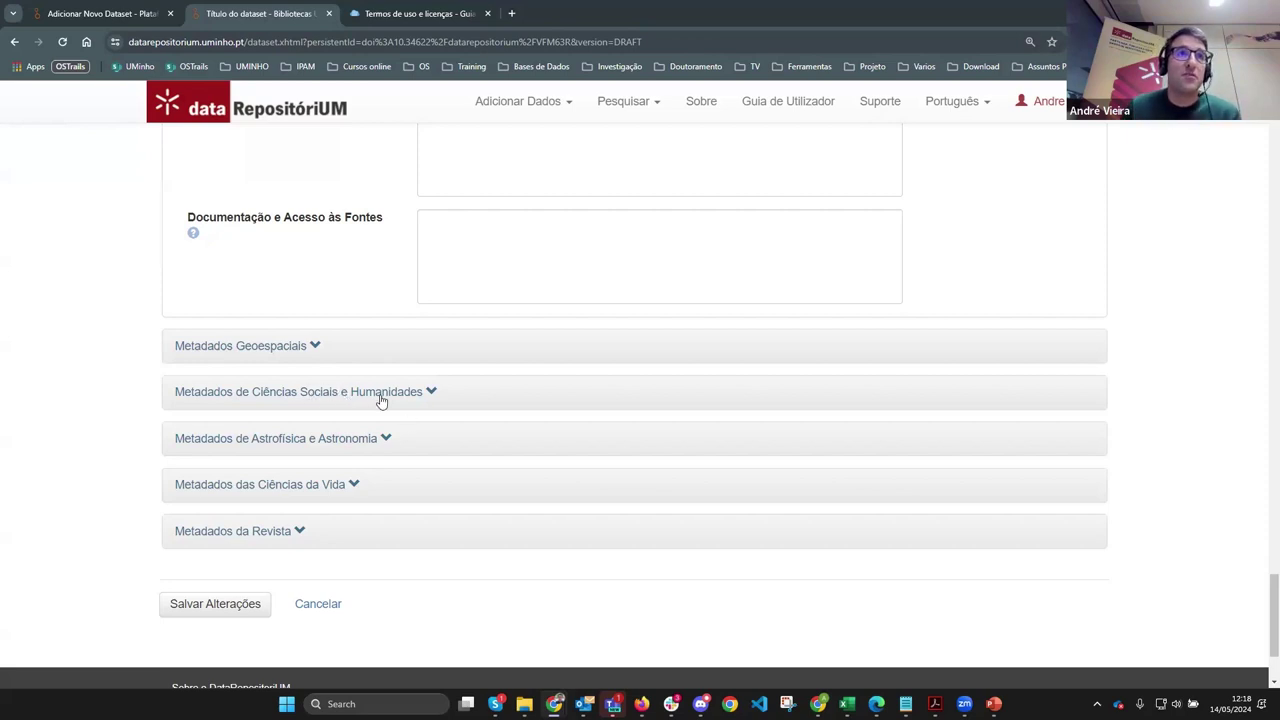
Step: Expand Metadados de Ciências Sociais e Humanidades and look through its fields from Unidade de Análise to Ponderação
left_click(431, 394)
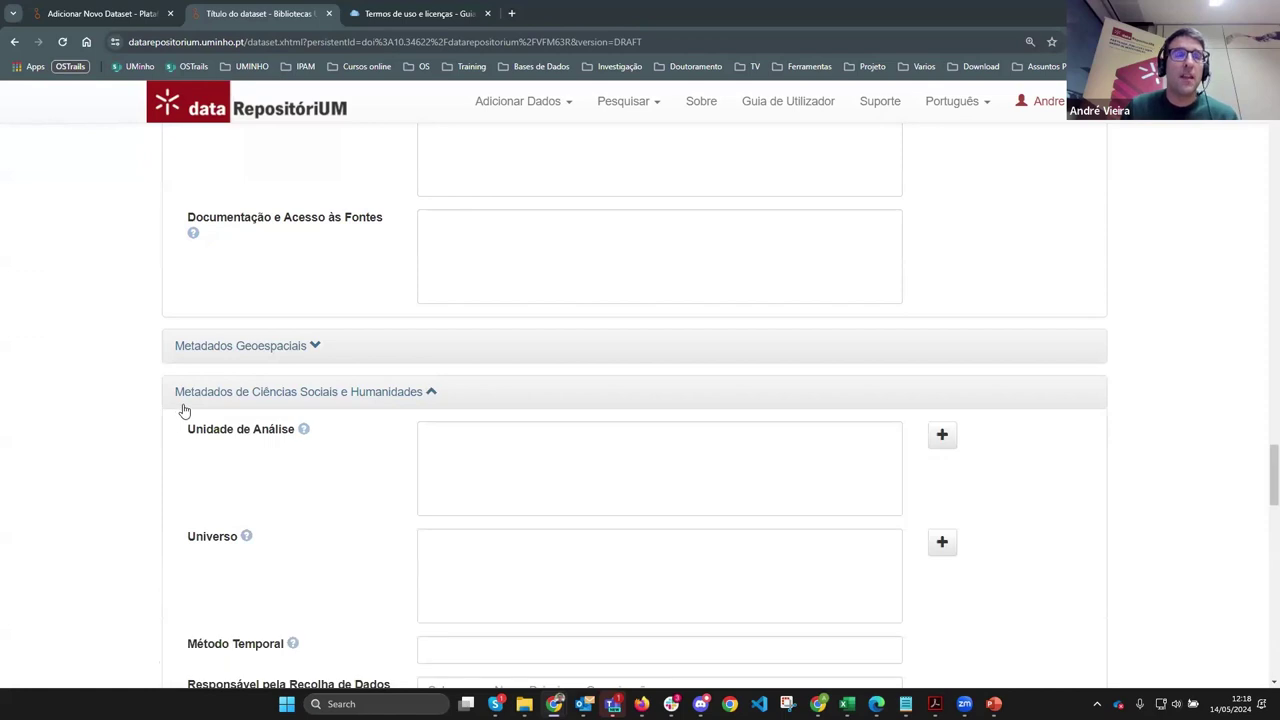
scroll(170, 405, "down", 2)
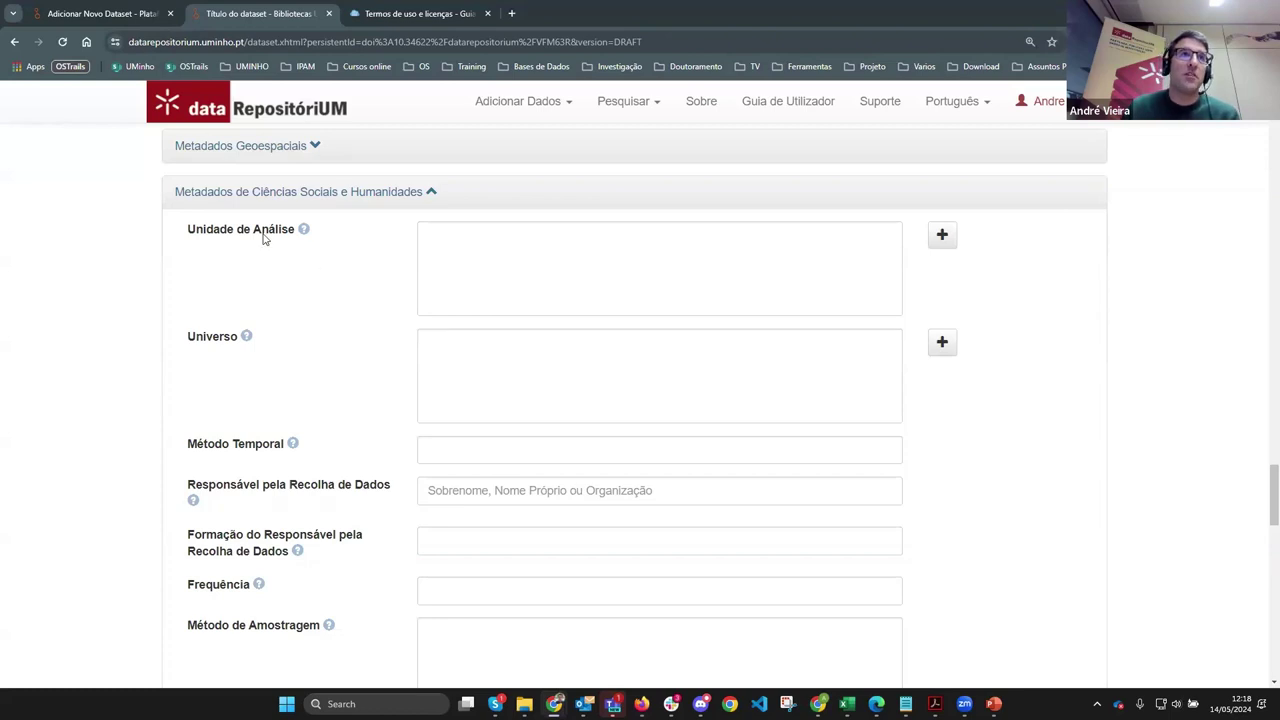
scroll(334, 329, "down", 1)
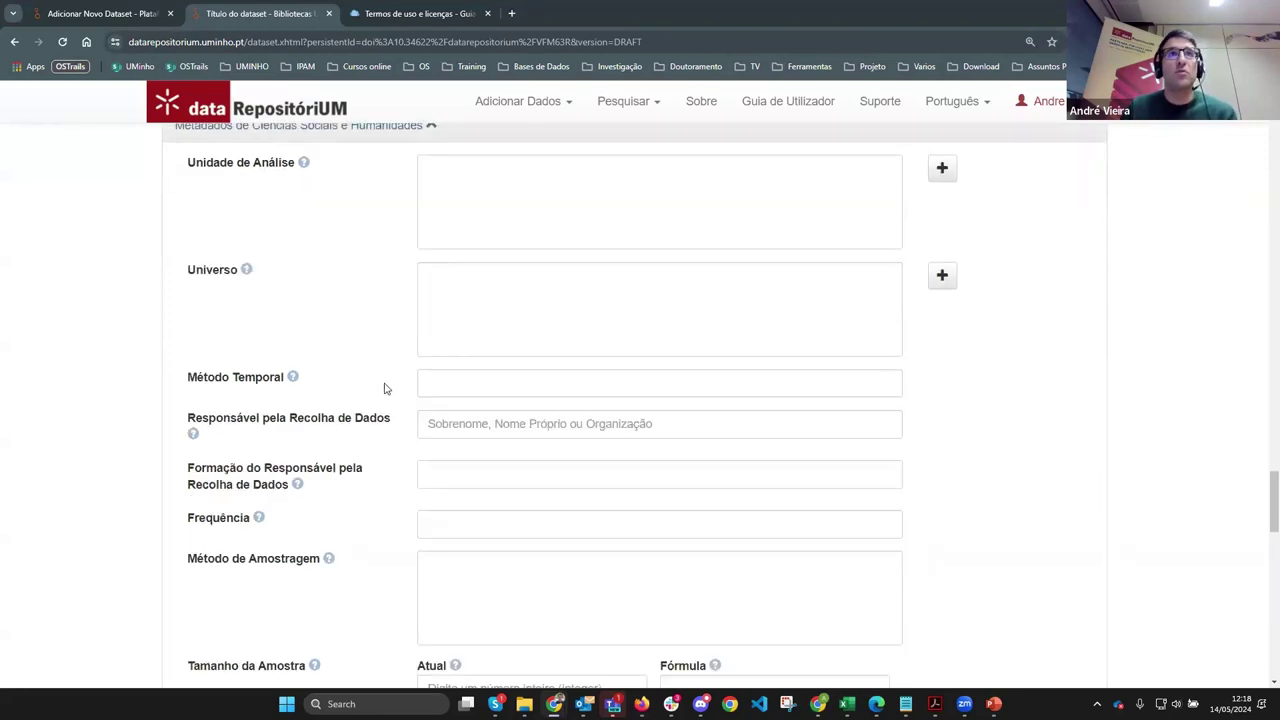
scroll(360, 500, "down", 1)
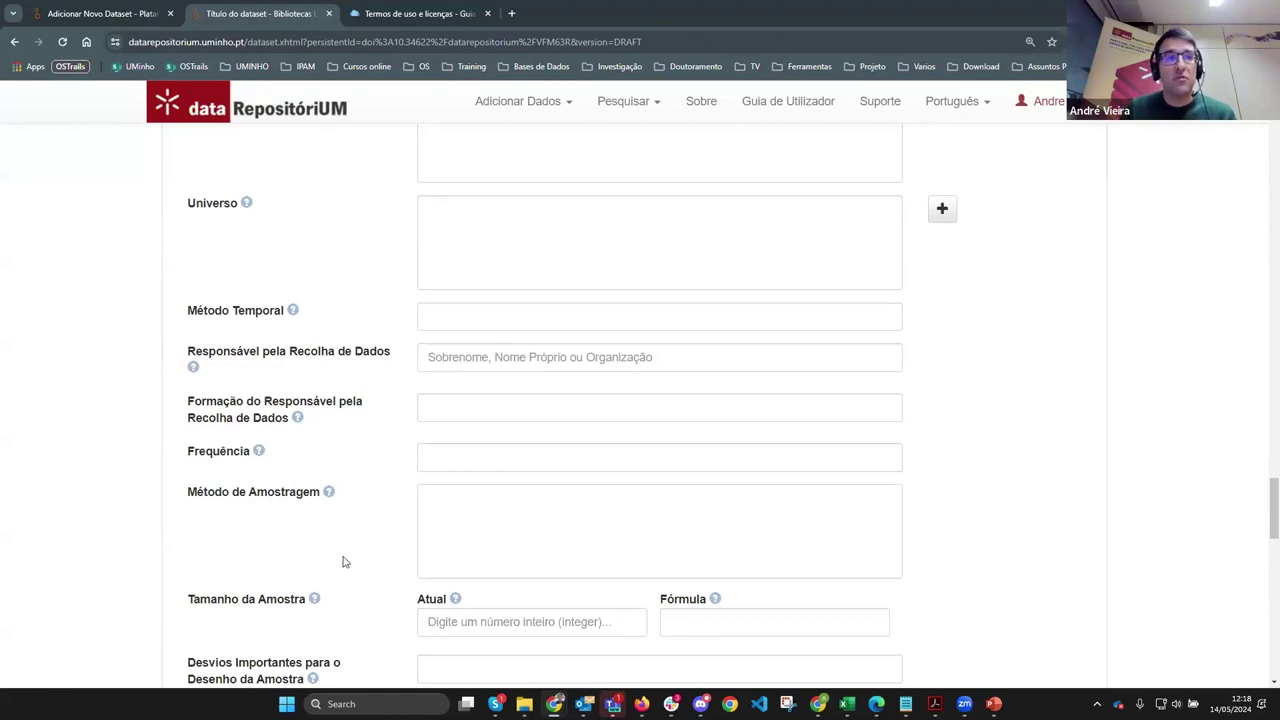
scroll(395, 545, "down", 1)
scroll(378, 591, "down", 1)
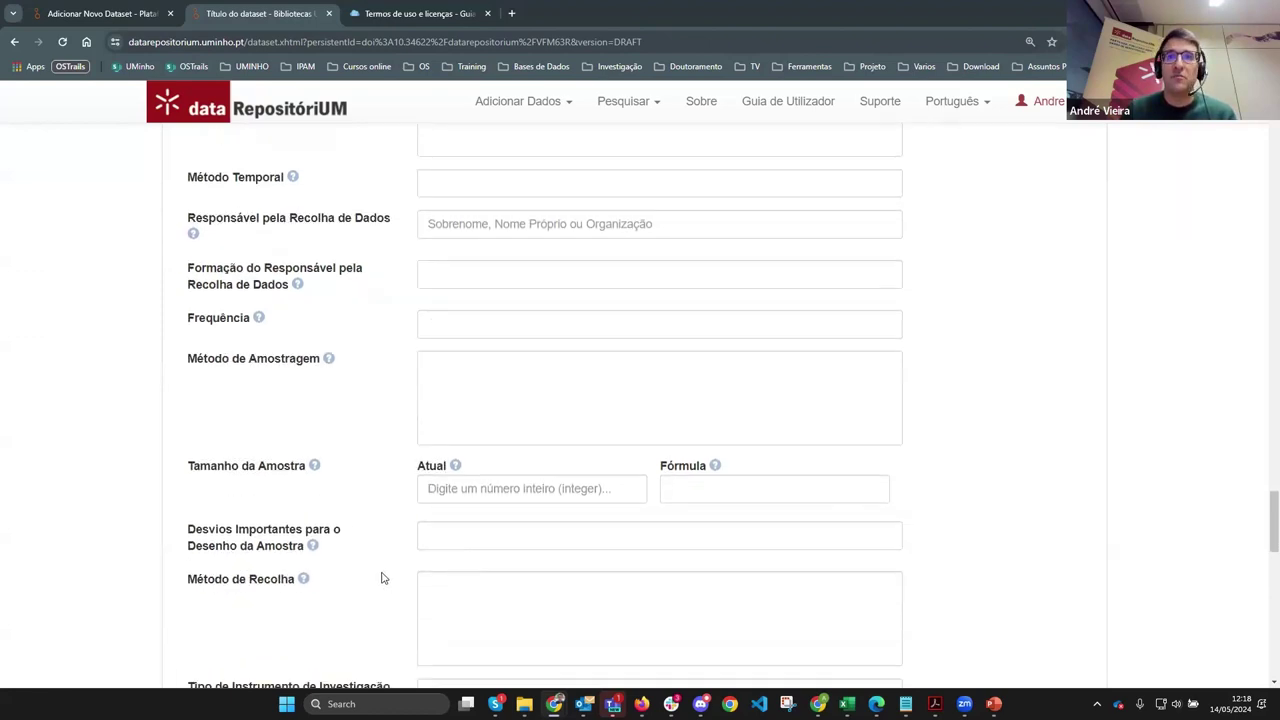
scroll(350, 580, "down", 1)
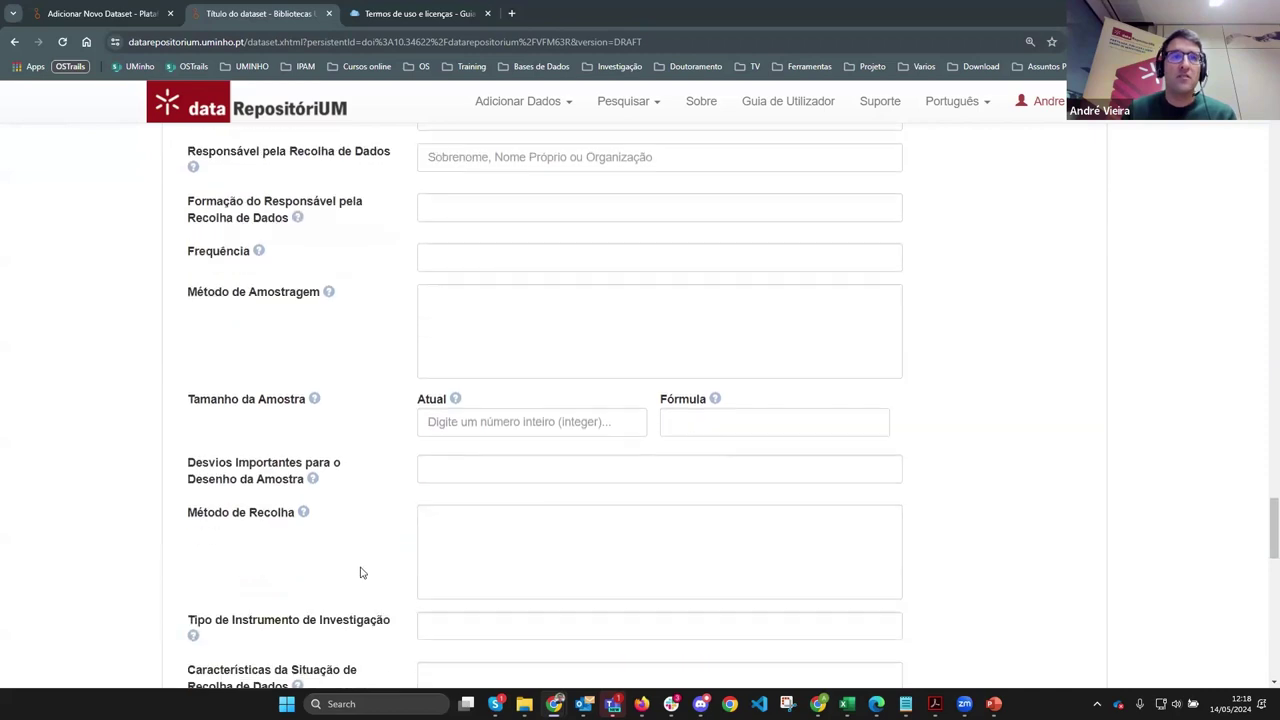
scroll(392, 563, "down", 1)
scroll(183, 560, "down", 1)
scroll(180, 555, "down", 1)
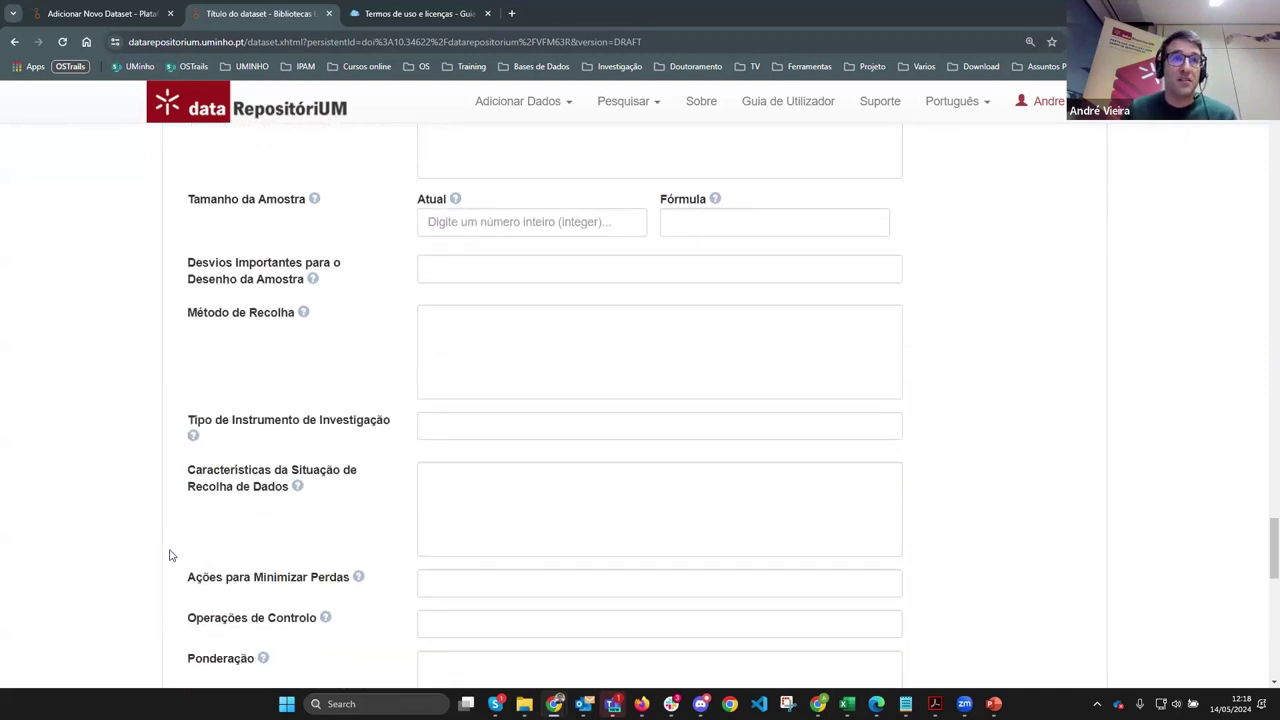
scroll(169, 554, "up", 1)
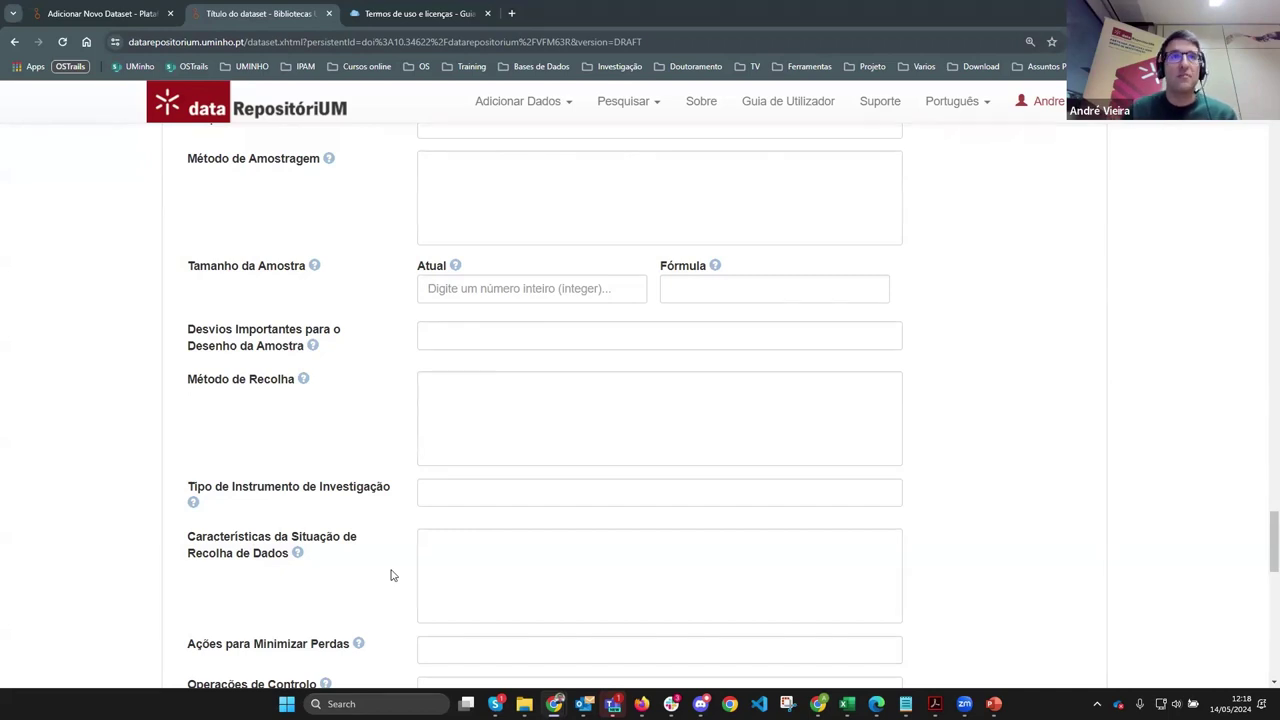
scroll(391, 575, "up", 1)
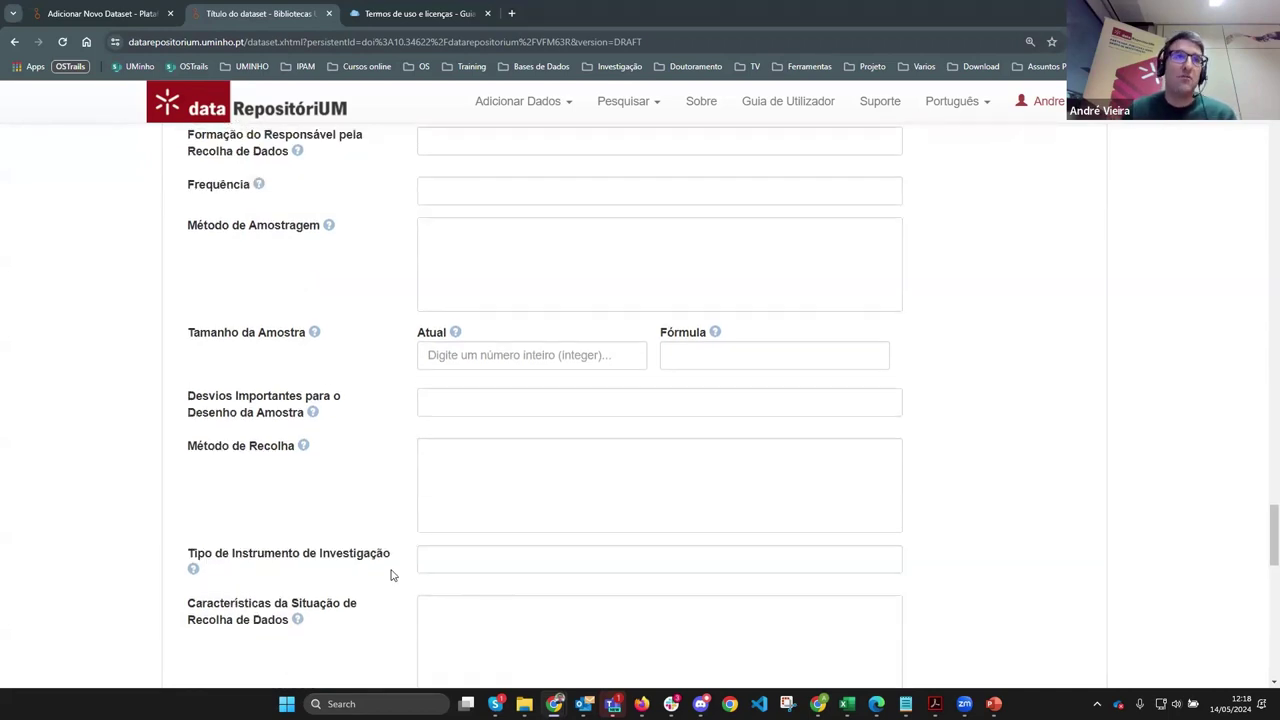
scroll(391, 575, "up", 10)
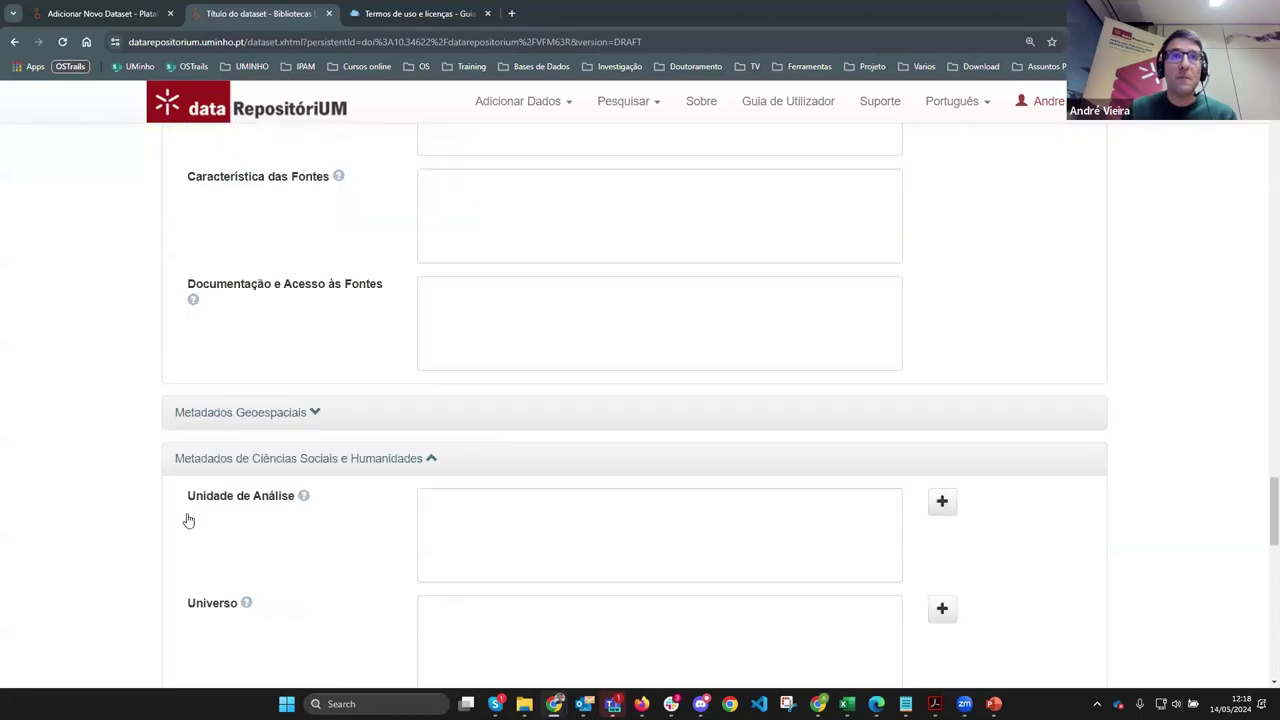
Step: Collapse Metadados de Ciências Sociais e Humanidades and cancel the metadata editing without saving
left_click(180, 458)
scroll(94, 480, "down", 1)
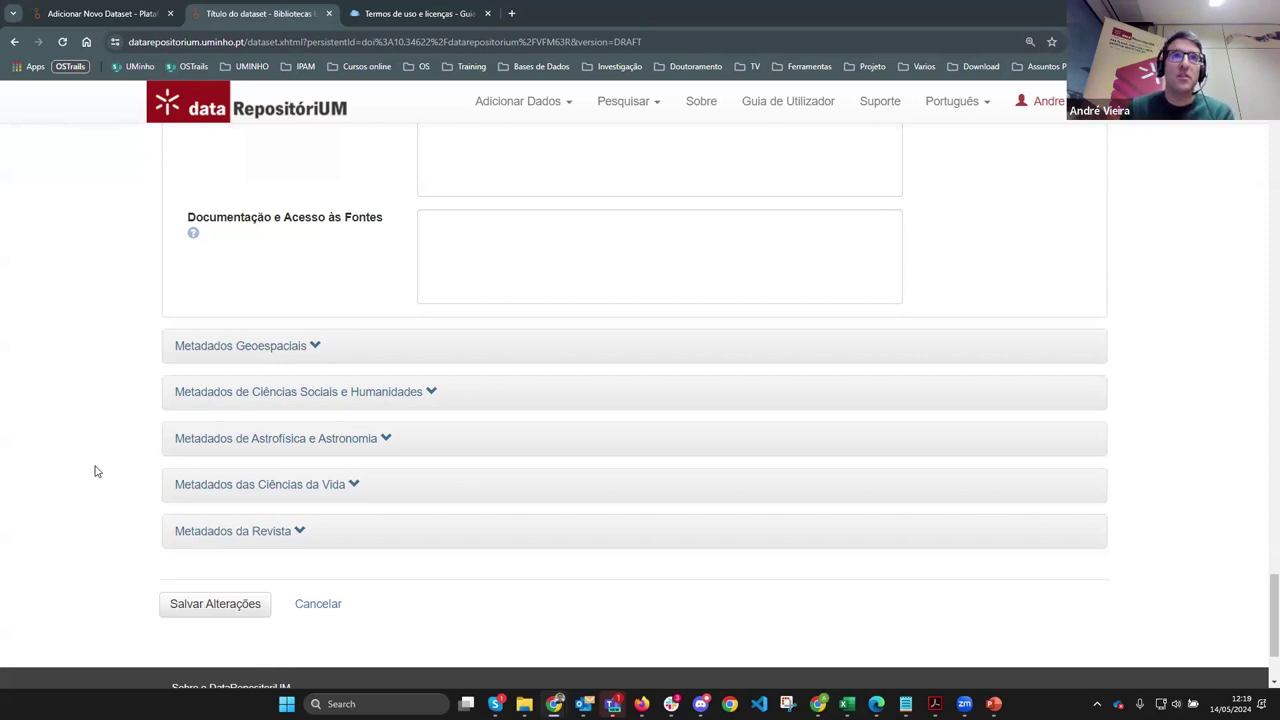
scroll(95, 471, "up", 3)
scroll(95, 471, "up", 4)
scroll(95, 471, "down", 6)
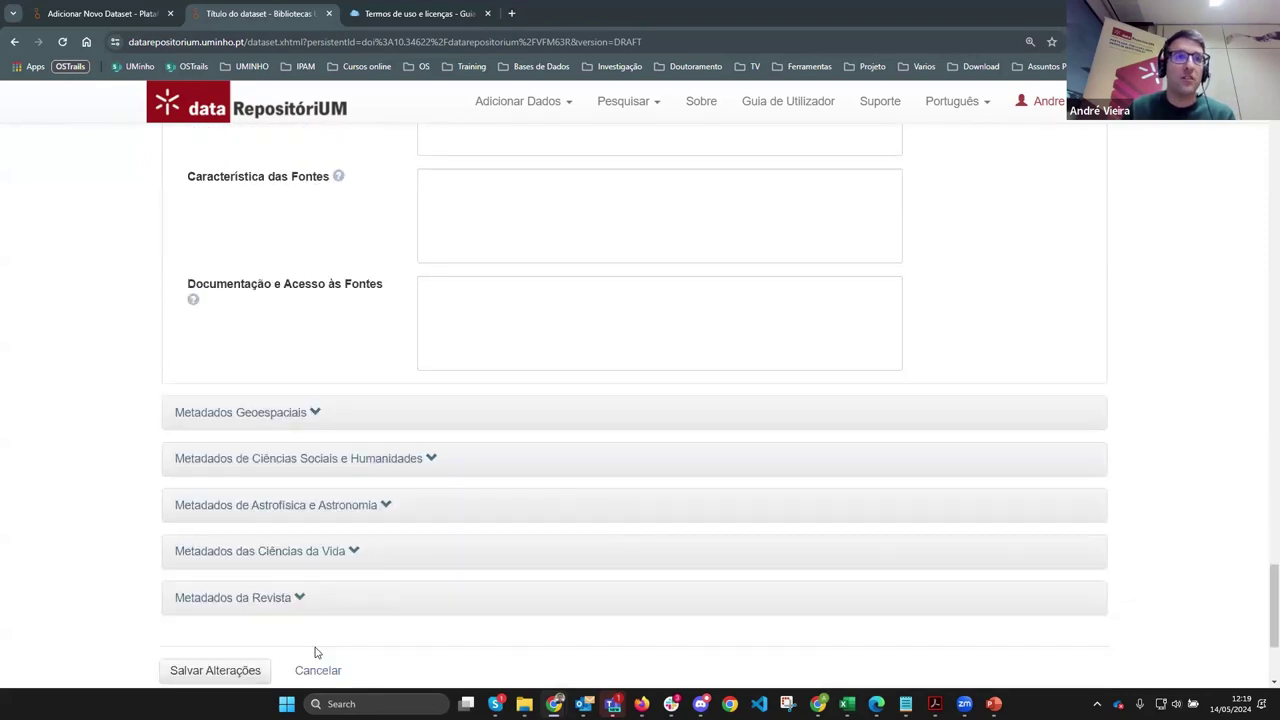
scroll(362, 627, "down", 2)
left_click(317, 540)
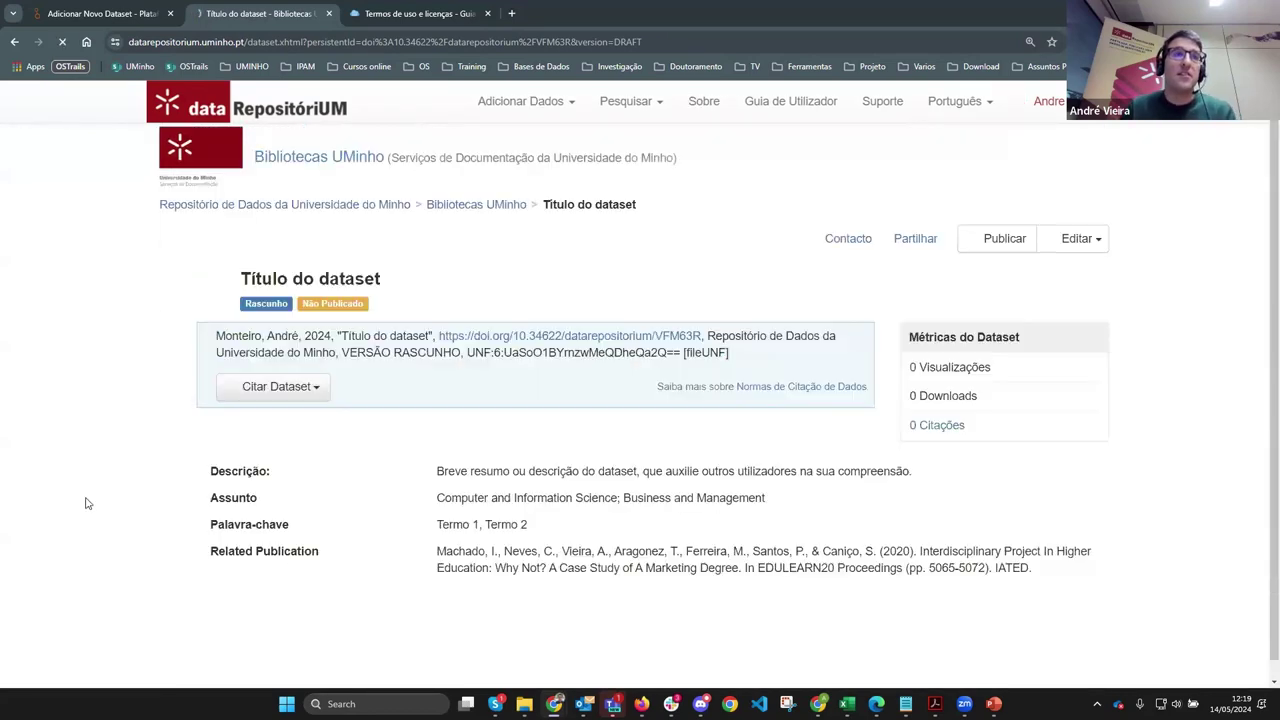
Step: Show the draft dataset's Termos, review the use and restricted-access terms, and open them for editing
scroll(402, 495, "down", 2)
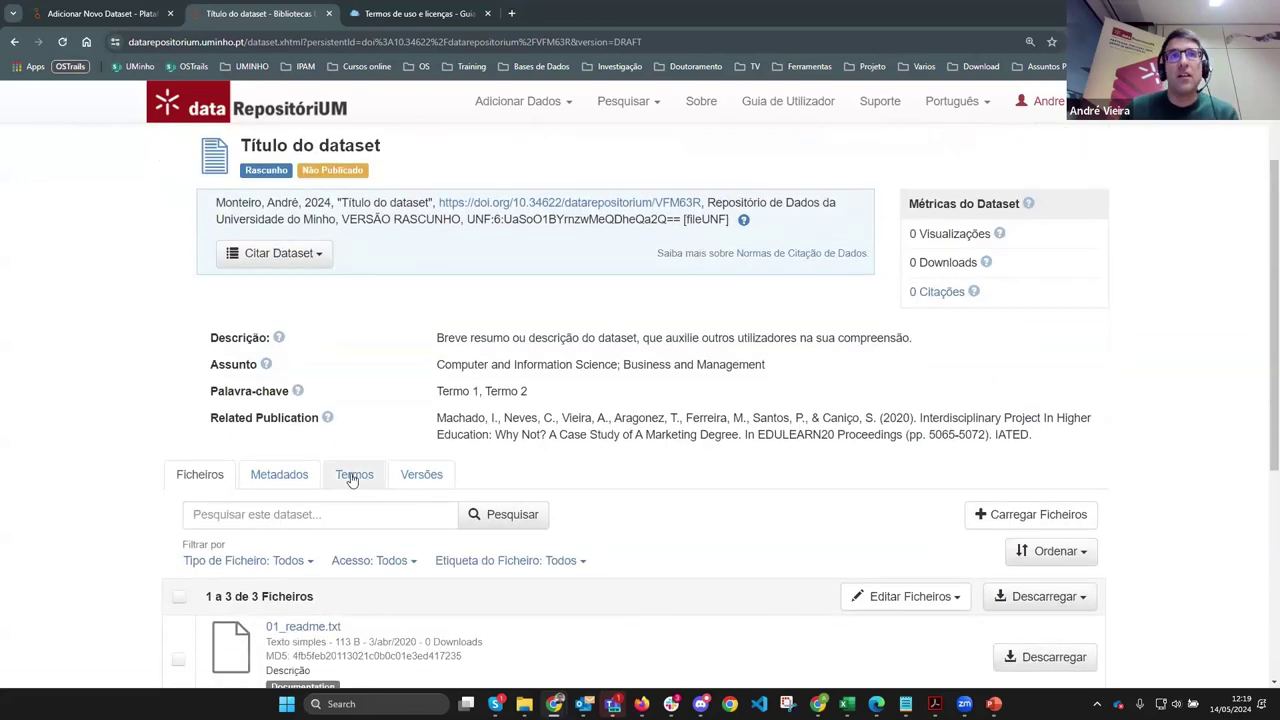
left_click(352, 475)
scroll(148, 487, "down", 1)
scroll(148, 487, "down", 3)
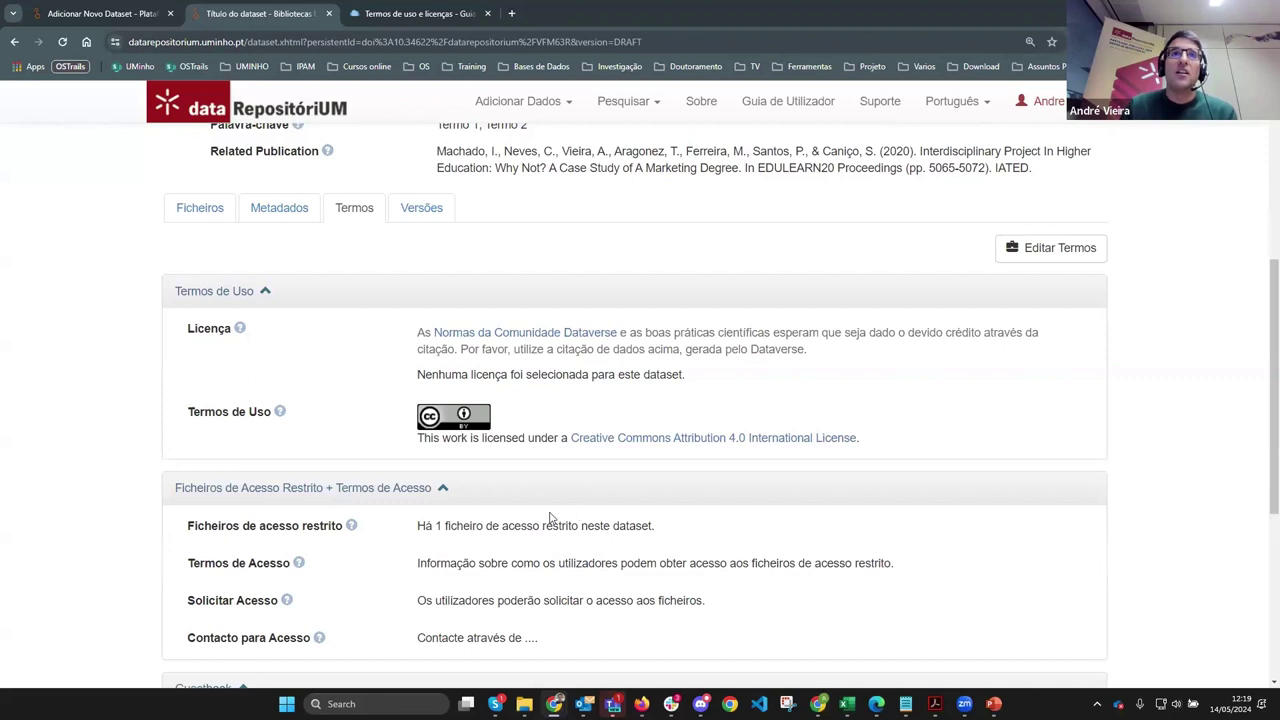
left_click(1050, 255)
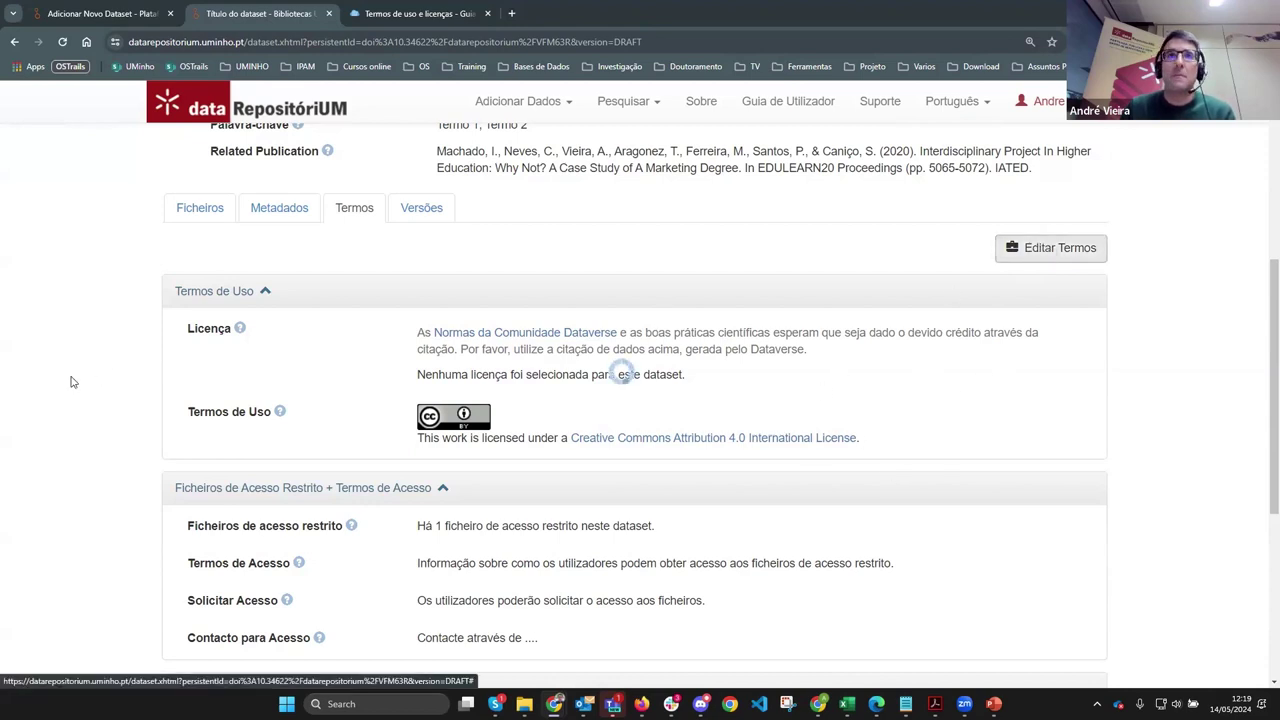
scroll(124, 427, "up", 3)
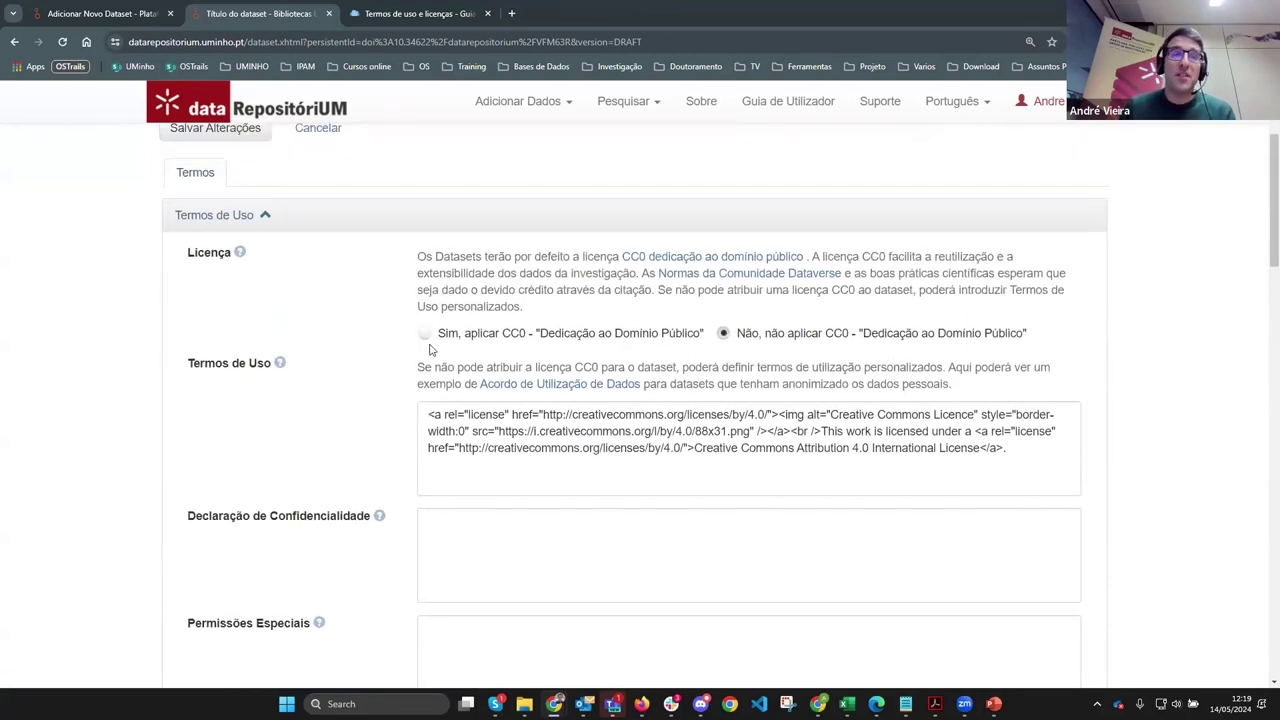
Step: Compare the licence settings by applying CC0 and switching back to not applying it, and highlight the Termos de Uso label
left_click(424, 334)
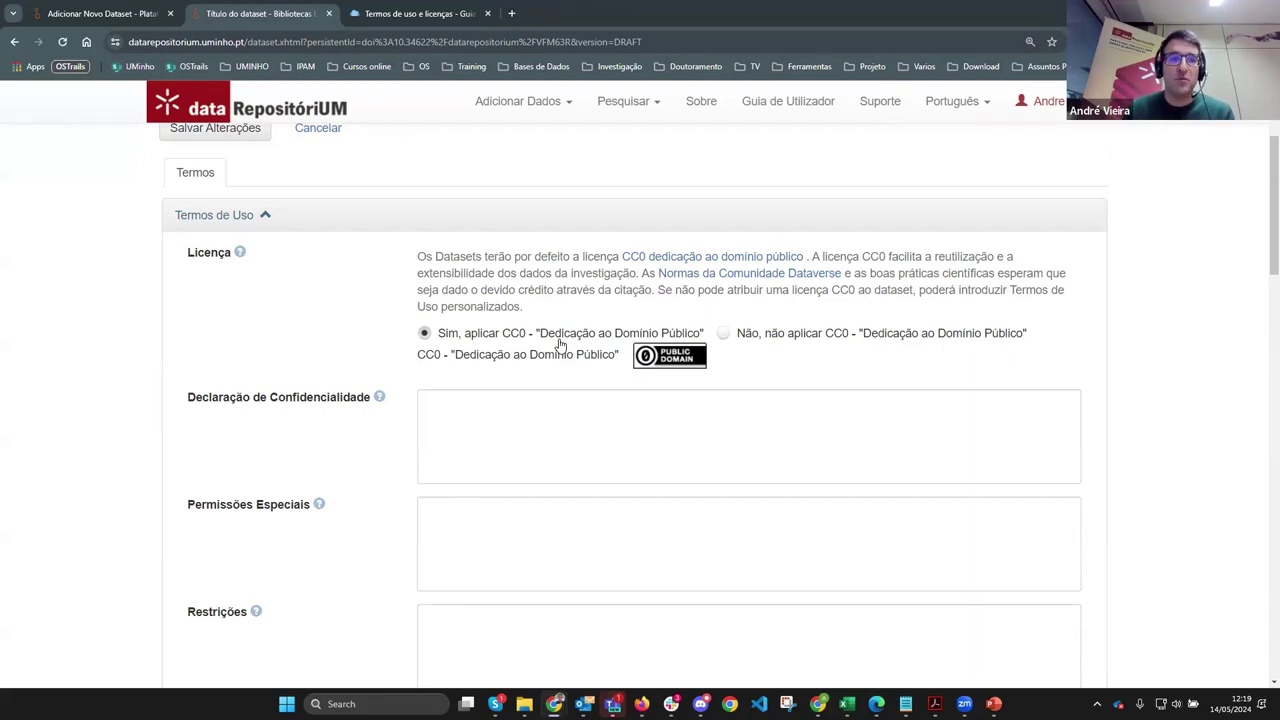
left_click(724, 334)
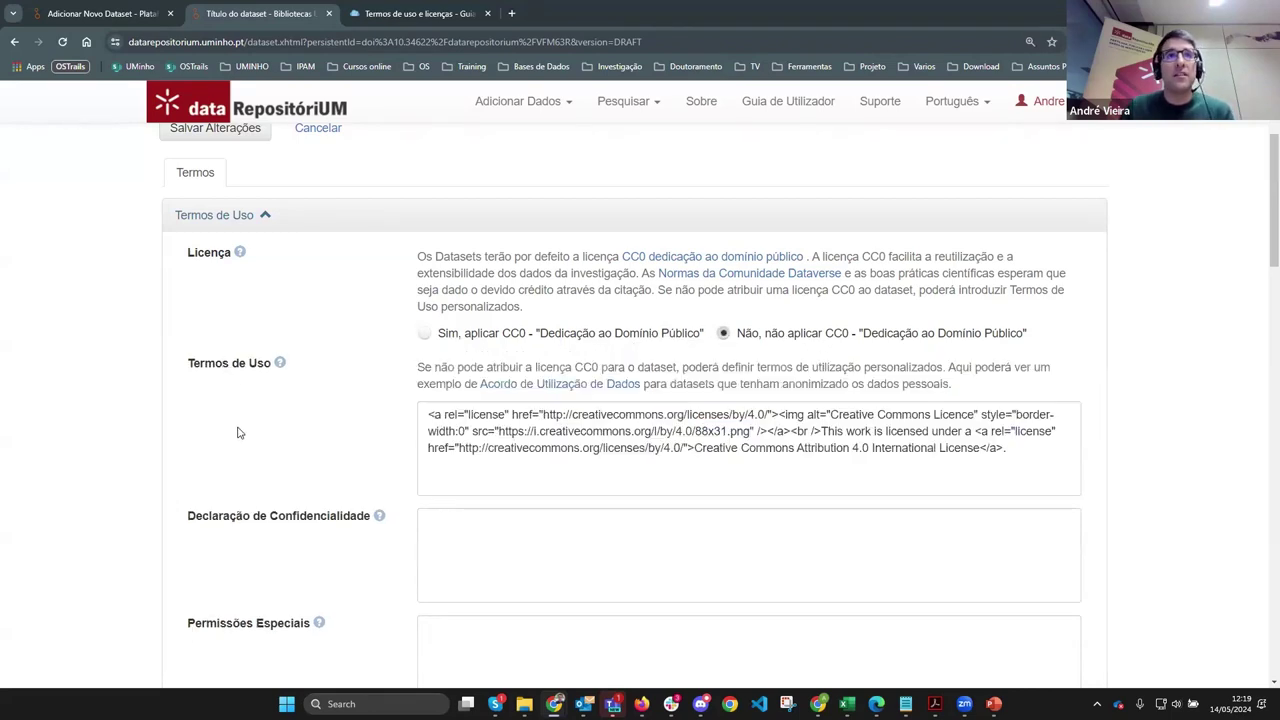
scroll(345, 435, "down", 1)
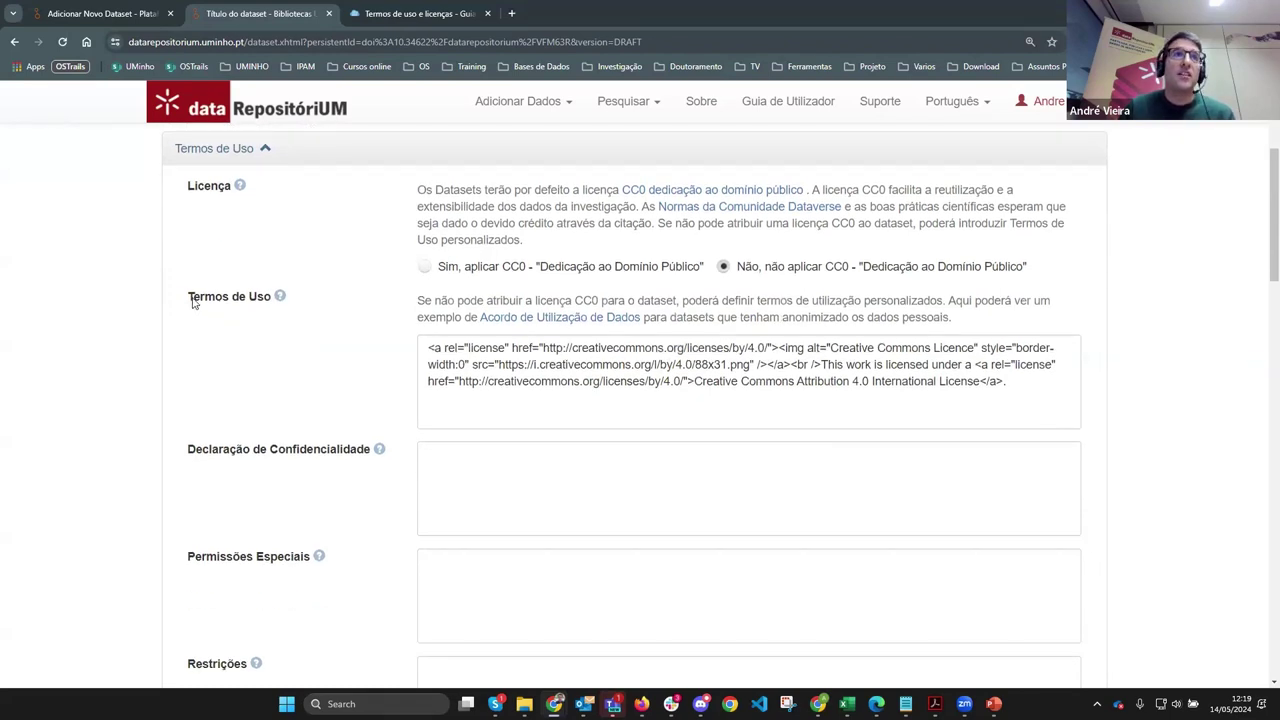
left_click_drag(187, 298, 272, 298)
left_click(311, 353)
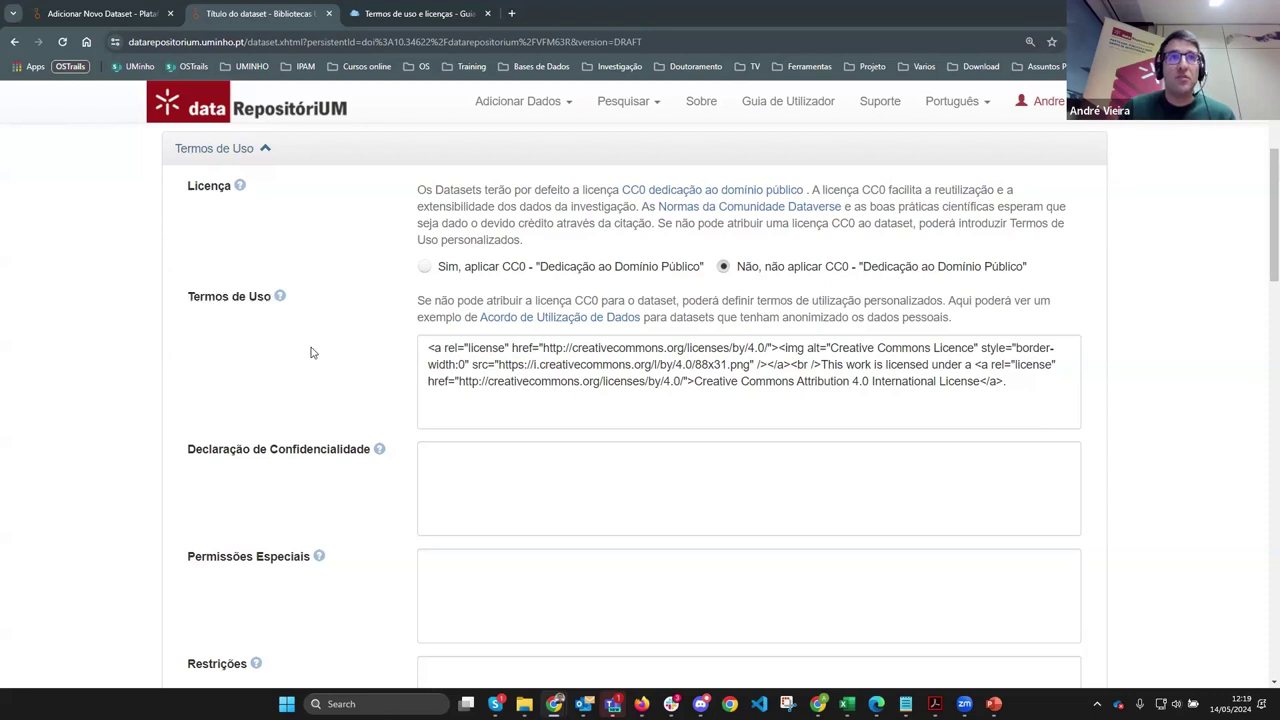